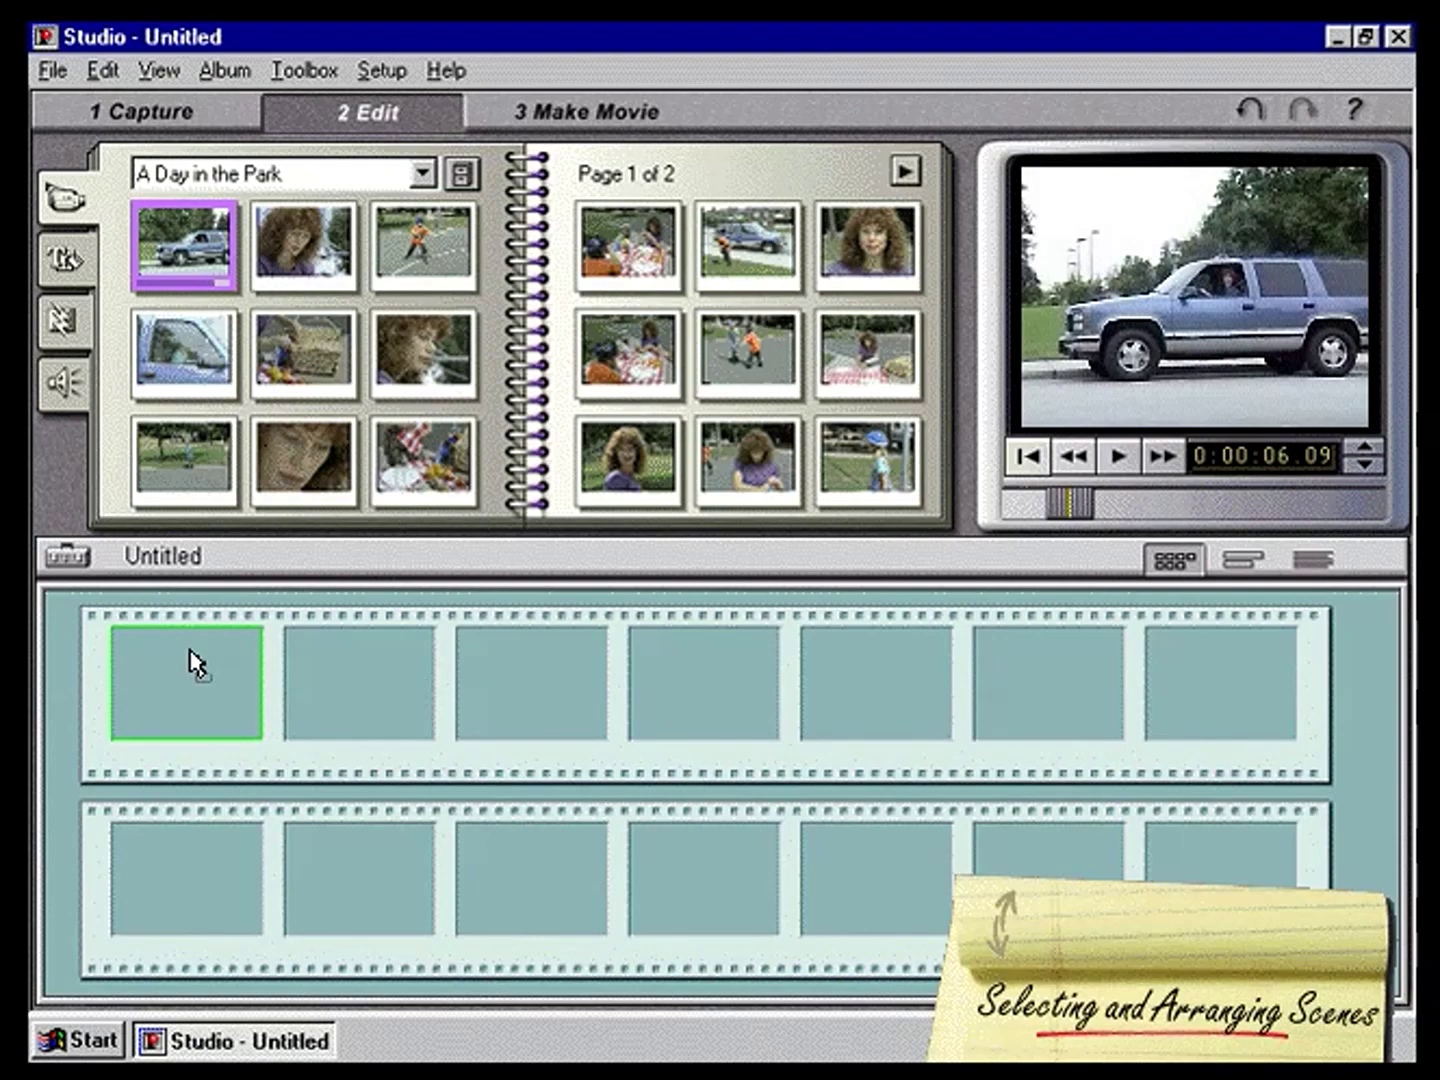
Step: Open the background music generator in timeline view, showing Country/Folk, Bayou Bash, Accordian Jam
{"action": "left_click_drag", "start_coordinate": [193, 663], "coordinate": [193, 663]}
{"action": "left_click_drag", "start_coordinate": [182, 346], "coordinate": [250, 462]}
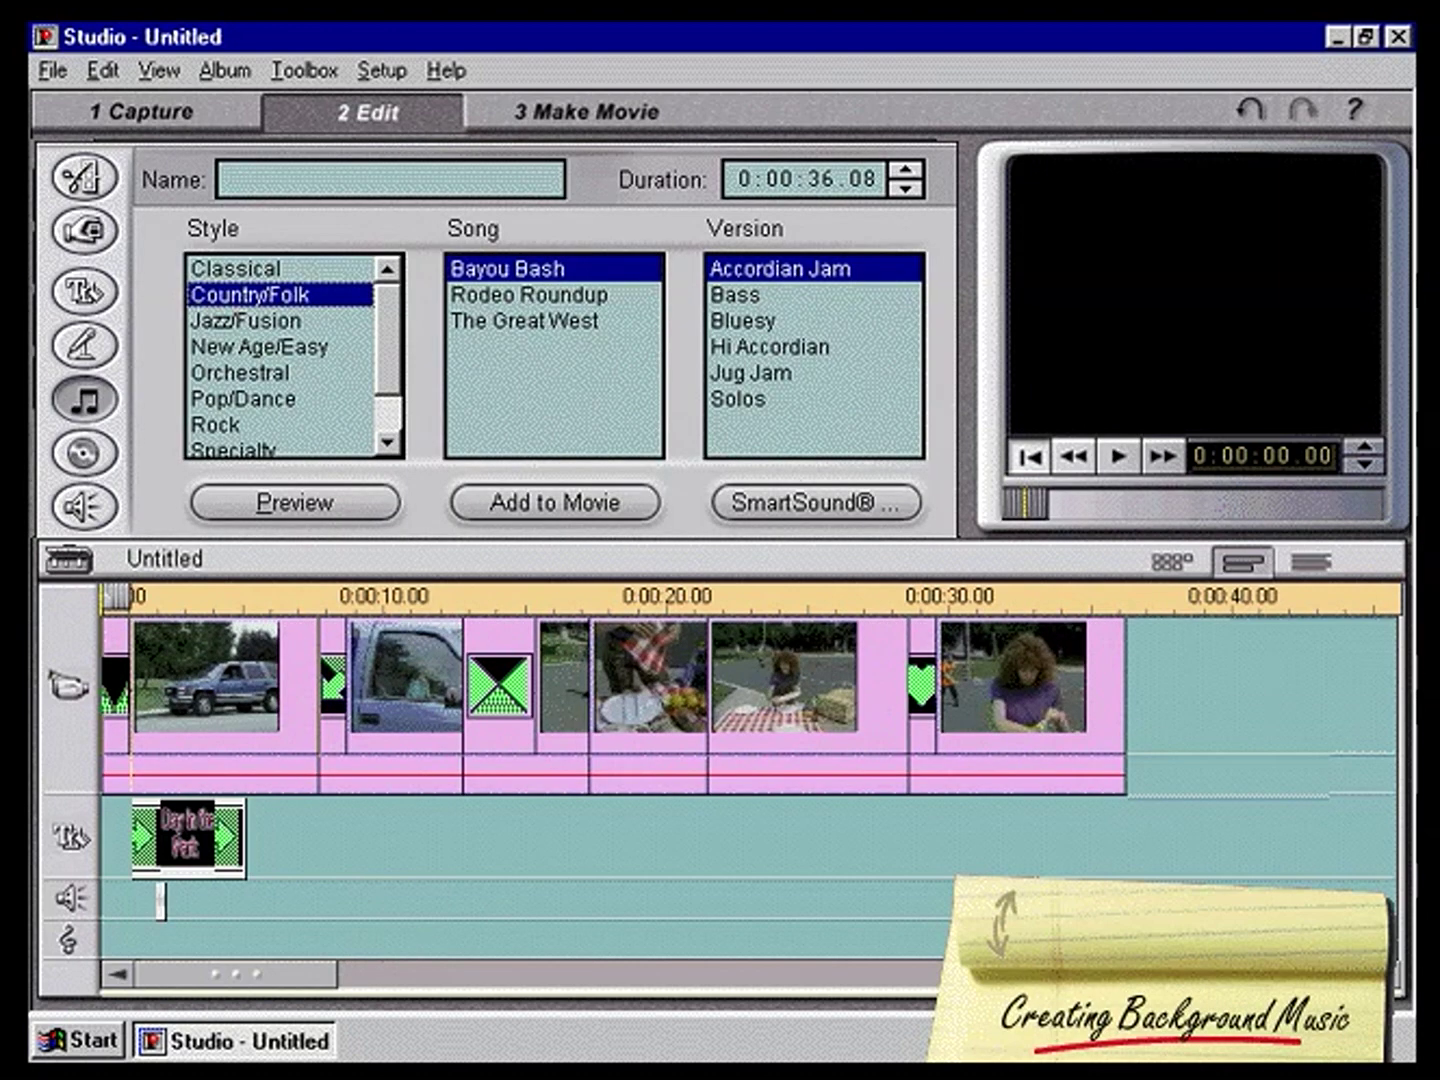
Step: Choose the song The Great West, version The Theme, and add it to the movie
{"action": "left_click", "coordinate": [497, 321]}
{"action": "left_click", "coordinate": [779, 347]}
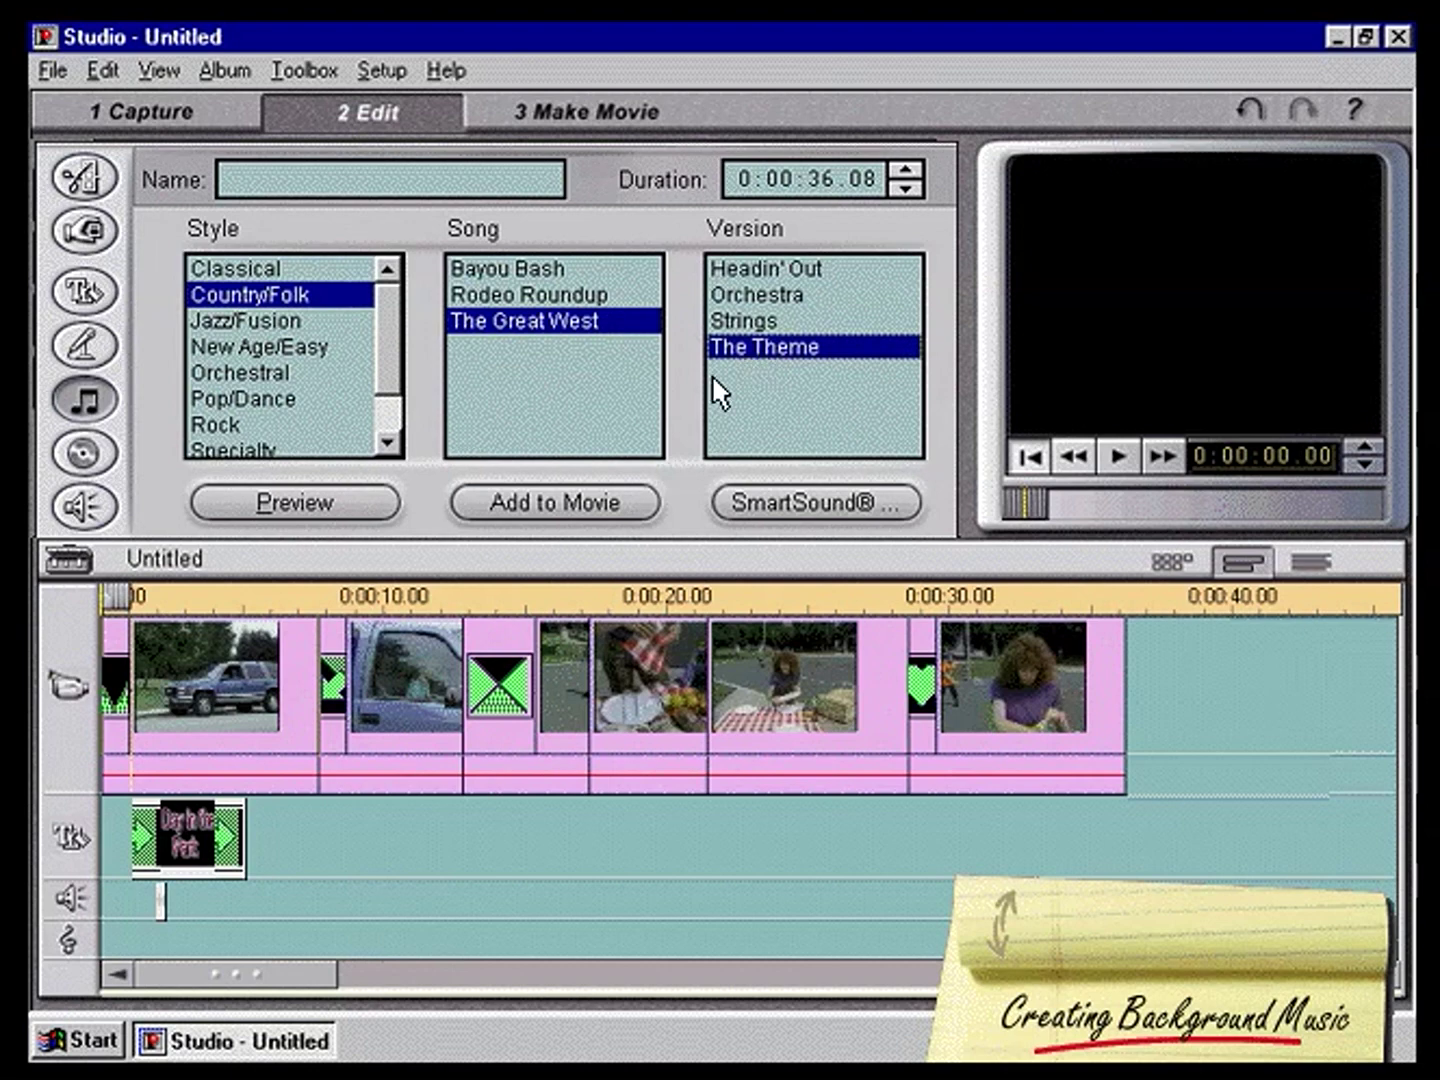
{"action": "left_click", "coordinate": [601, 503]}
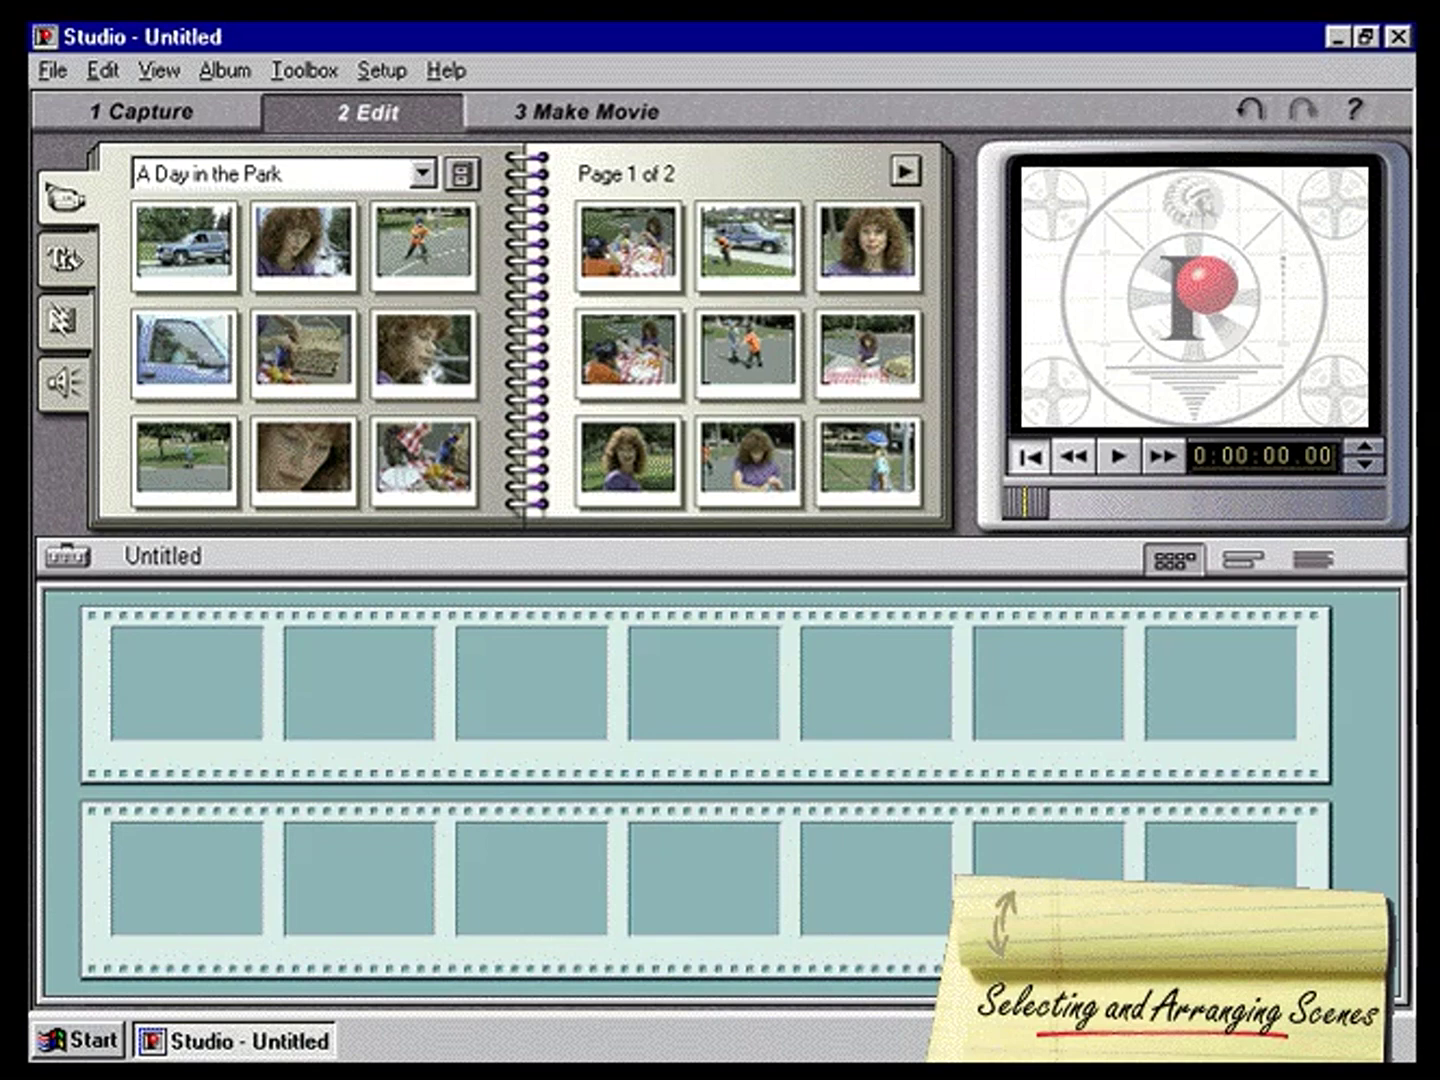
Step: Play and pause the blue truck scene, then place it in storyboard slot 1
{"action": "left_click", "coordinate": [181, 249]}
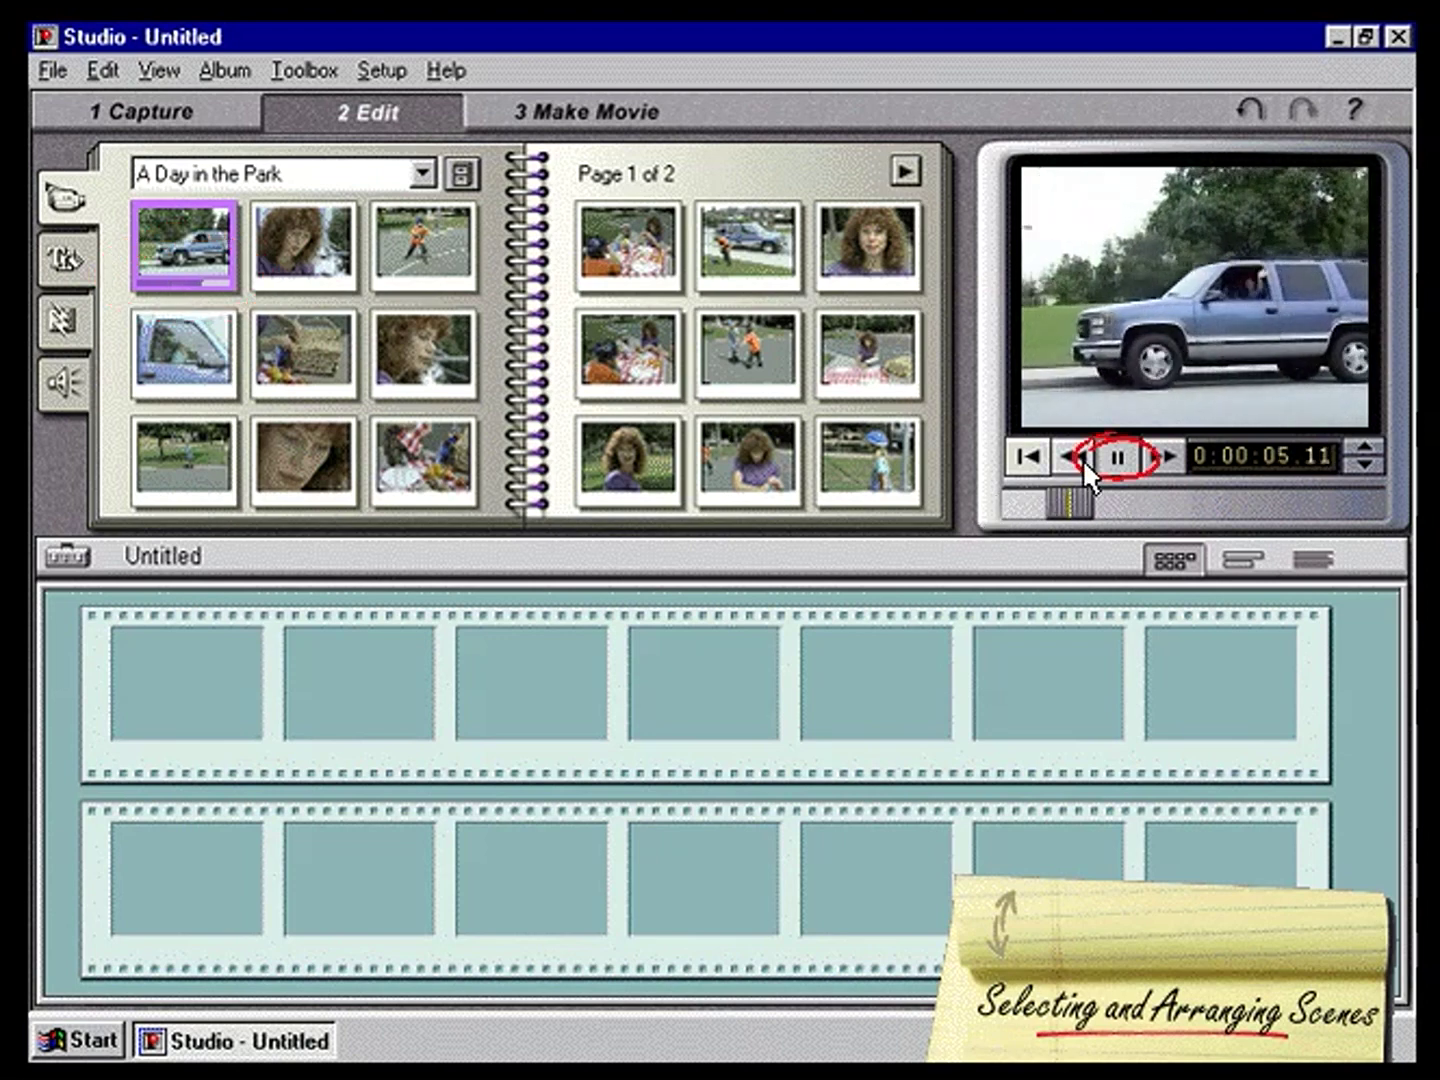
{"action": "left_click", "coordinate": [1119, 456]}
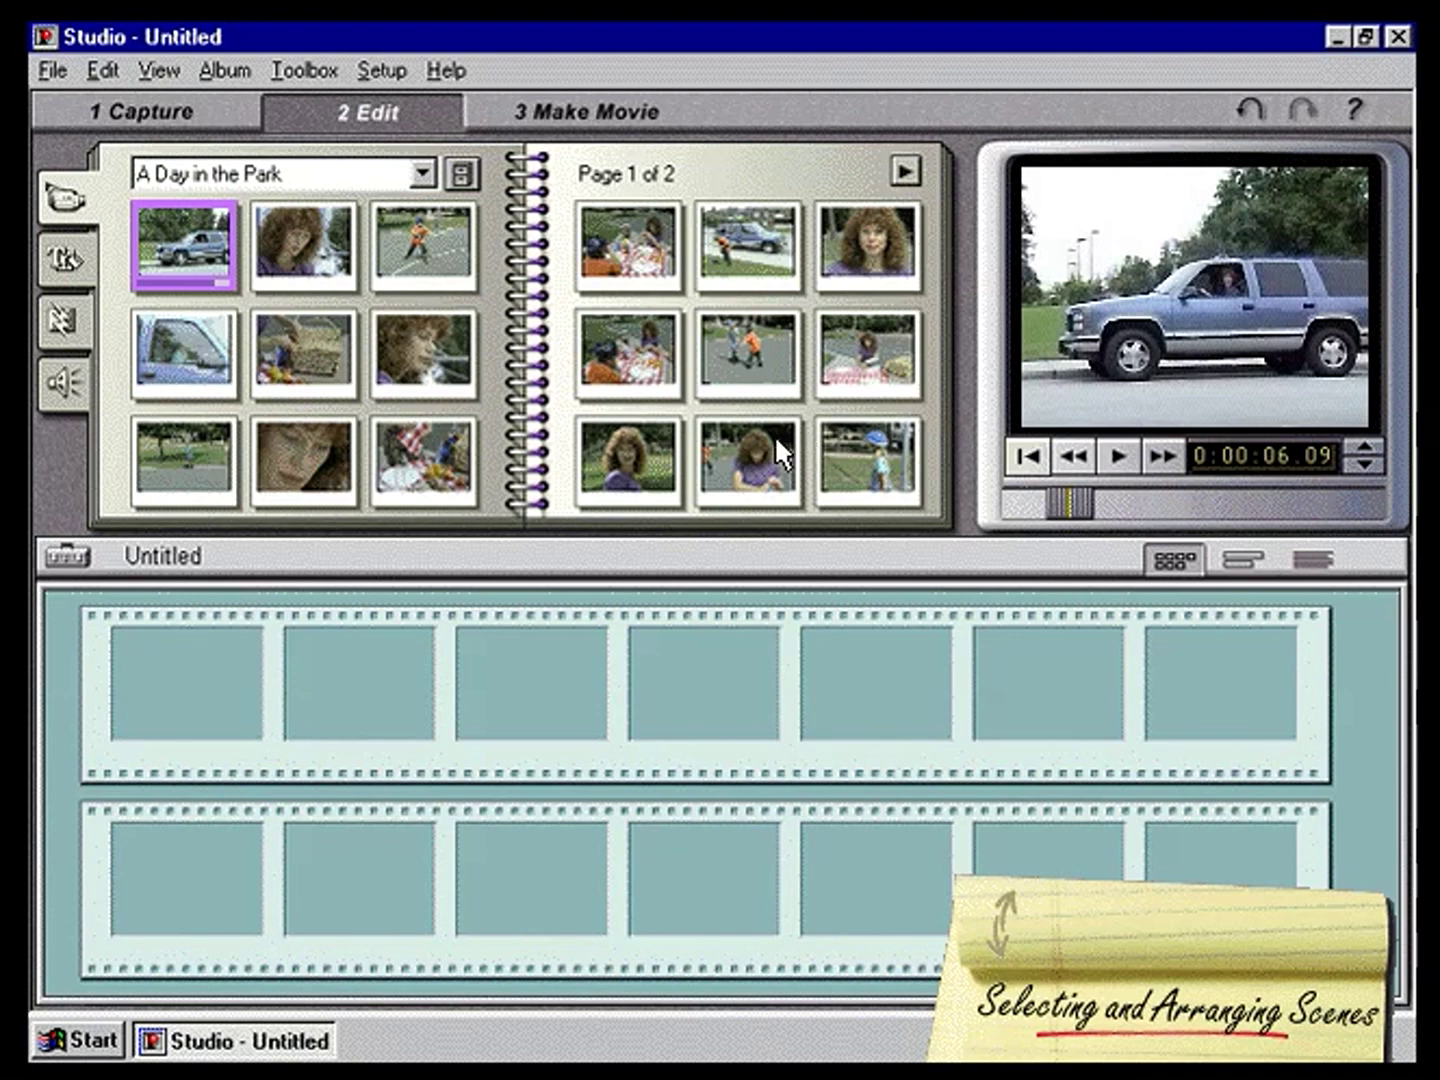
{"action": "left_click_drag", "start_coordinate": [204, 253], "coordinate": [190, 662]}
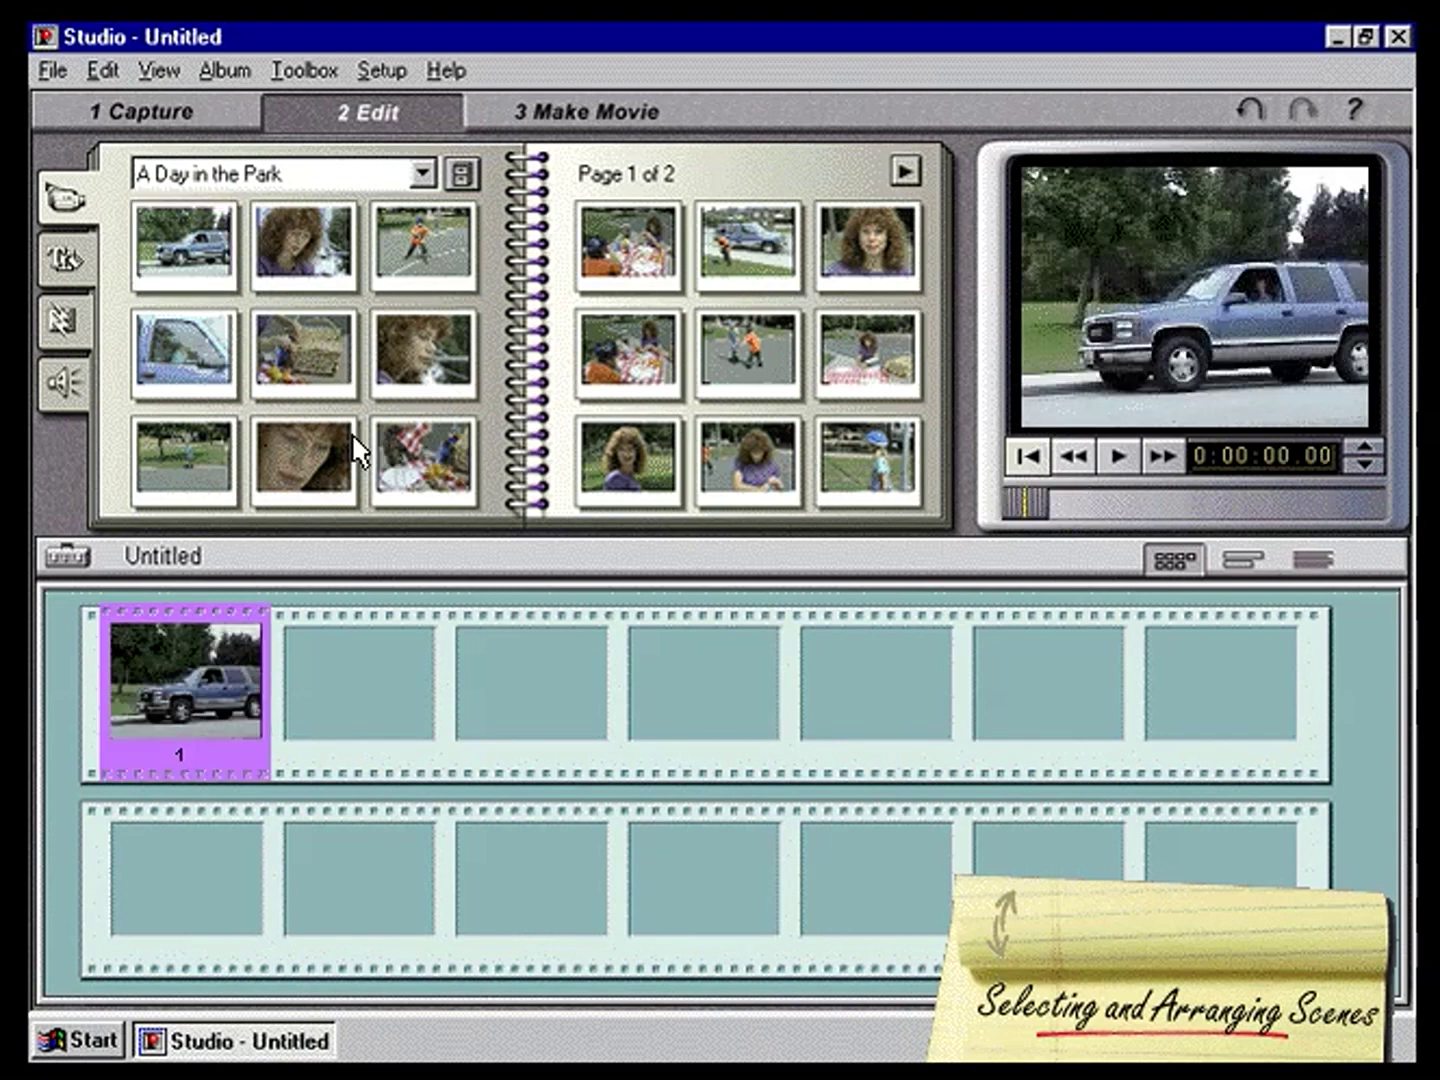
Step: Fill storyboard slots 2–4 with the car-window, woman-in-purple and skating-kids scenes
{"action": "left_click", "coordinate": [207, 372]}
{"action": "left_click_drag", "start_coordinate": [307, 685], "coordinate": [316, 692]}
{"action": "left_click", "coordinate": [738, 474]}
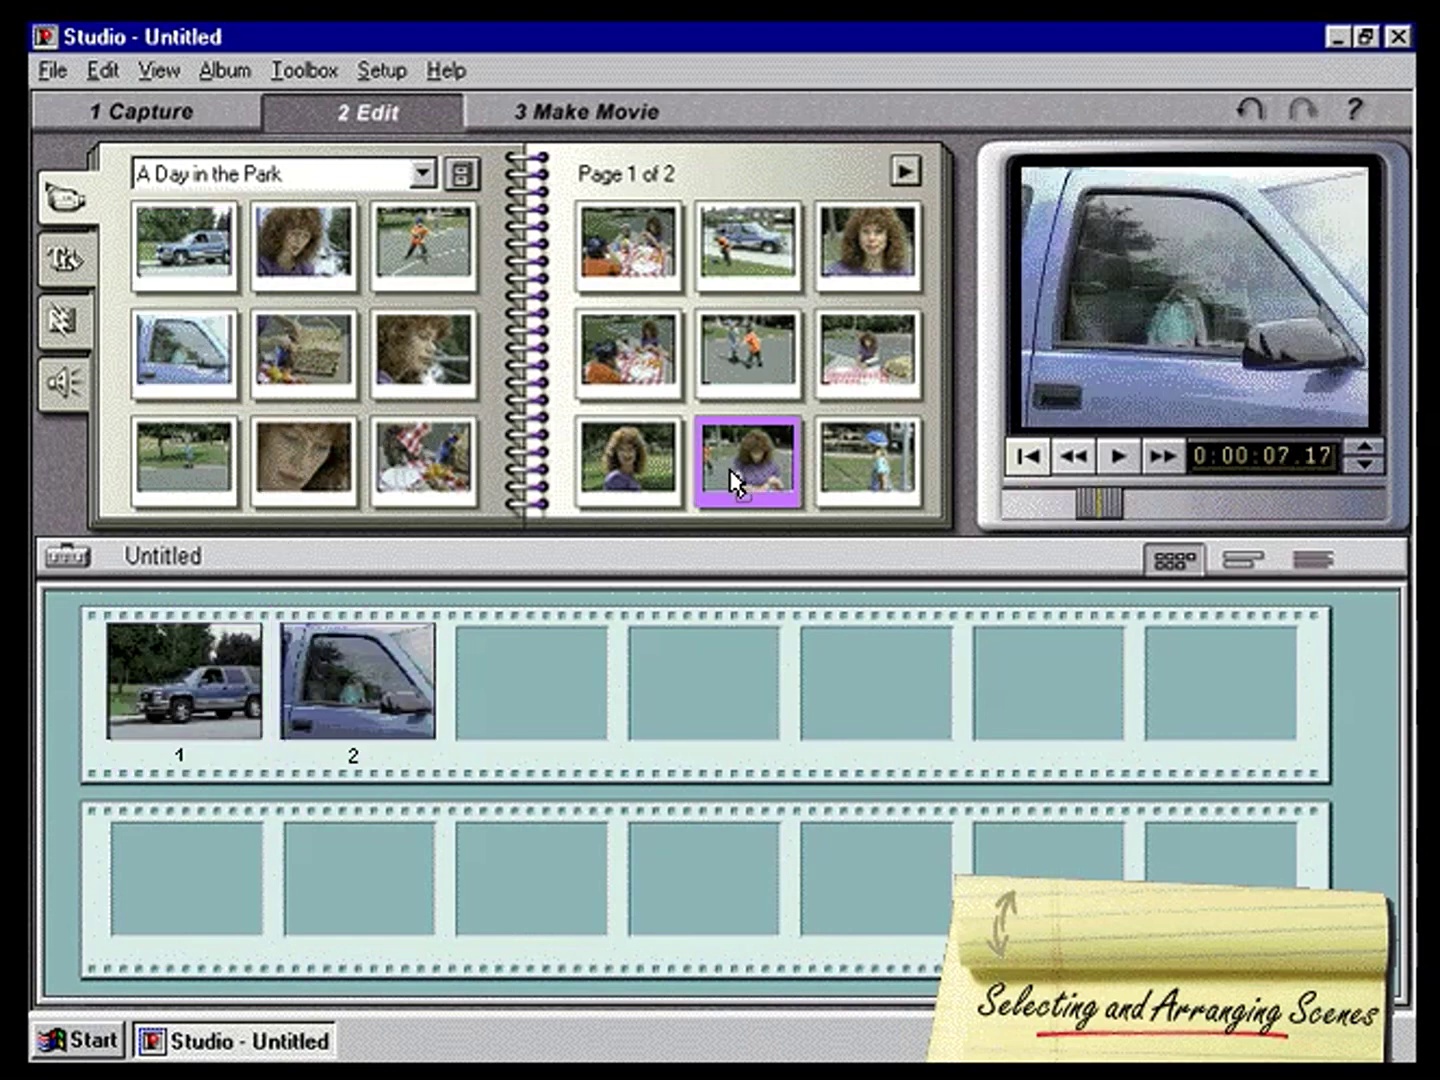
{"action": "left_click_drag", "start_coordinate": [632, 588], "coordinate": [524, 695]}
{"action": "left_click_drag", "start_coordinate": [715, 375], "coordinate": [737, 673]}
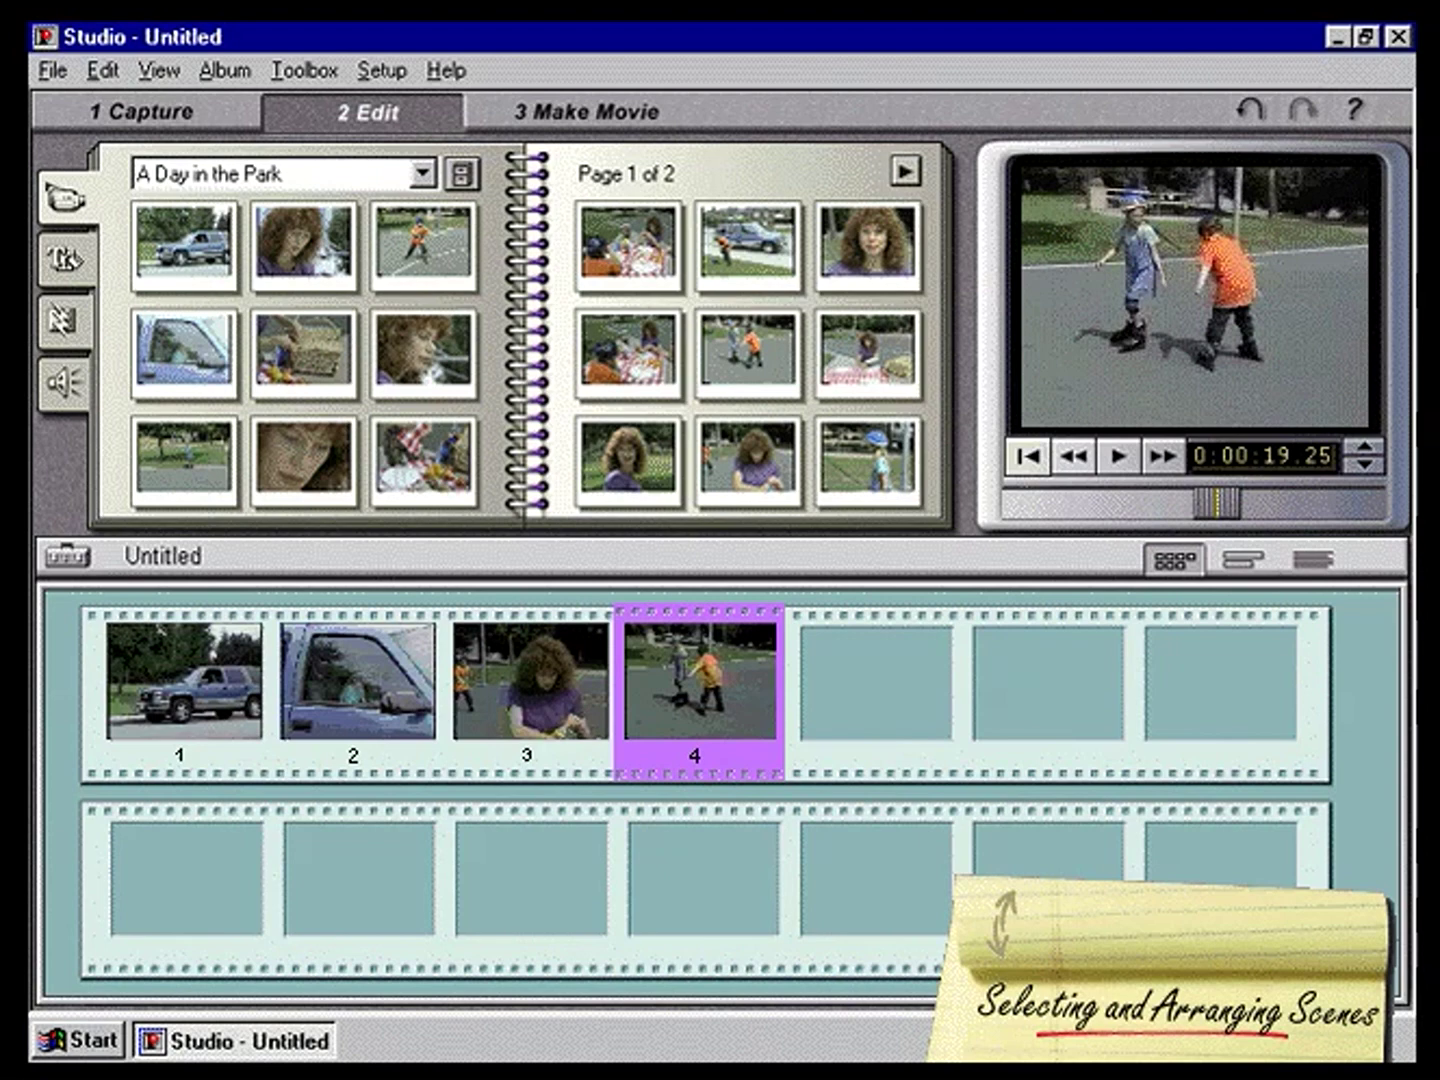
{"action": "left_click", "coordinate": [855, 385]}
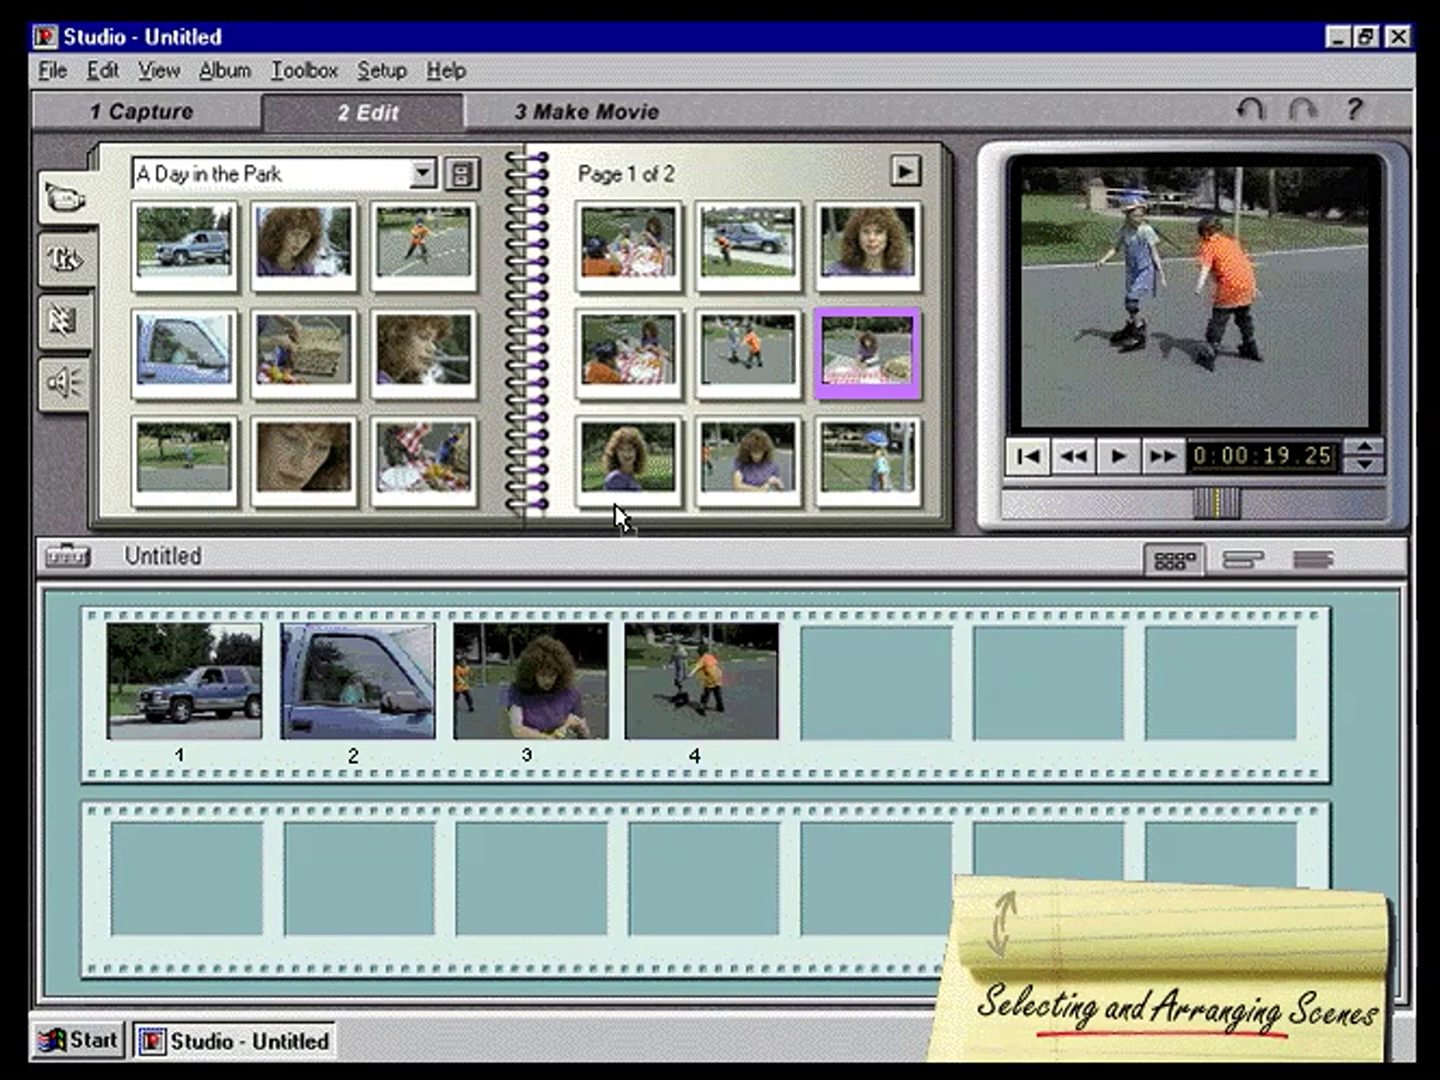
Step: Insert the picnic scene after clip 2 and move the skating-kids clip to slot 3
{"action": "left_click_drag", "start_coordinate": [617, 517], "coordinate": [475, 668]}
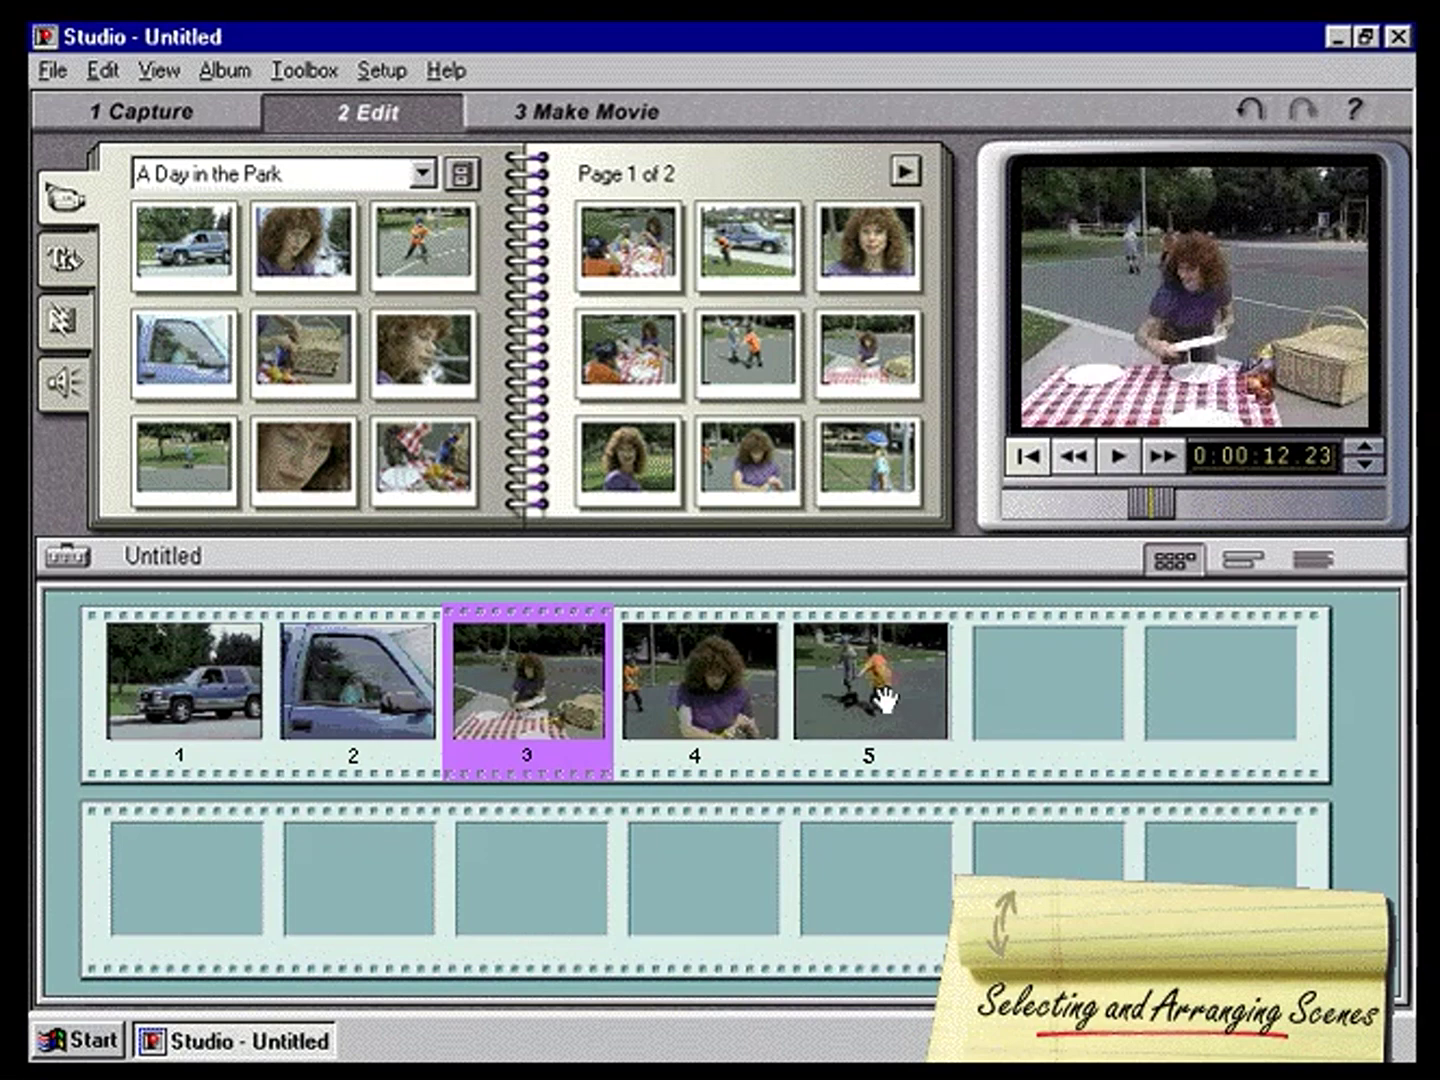
{"action": "left_click_drag", "start_coordinate": [840, 680], "coordinate": [470, 680]}
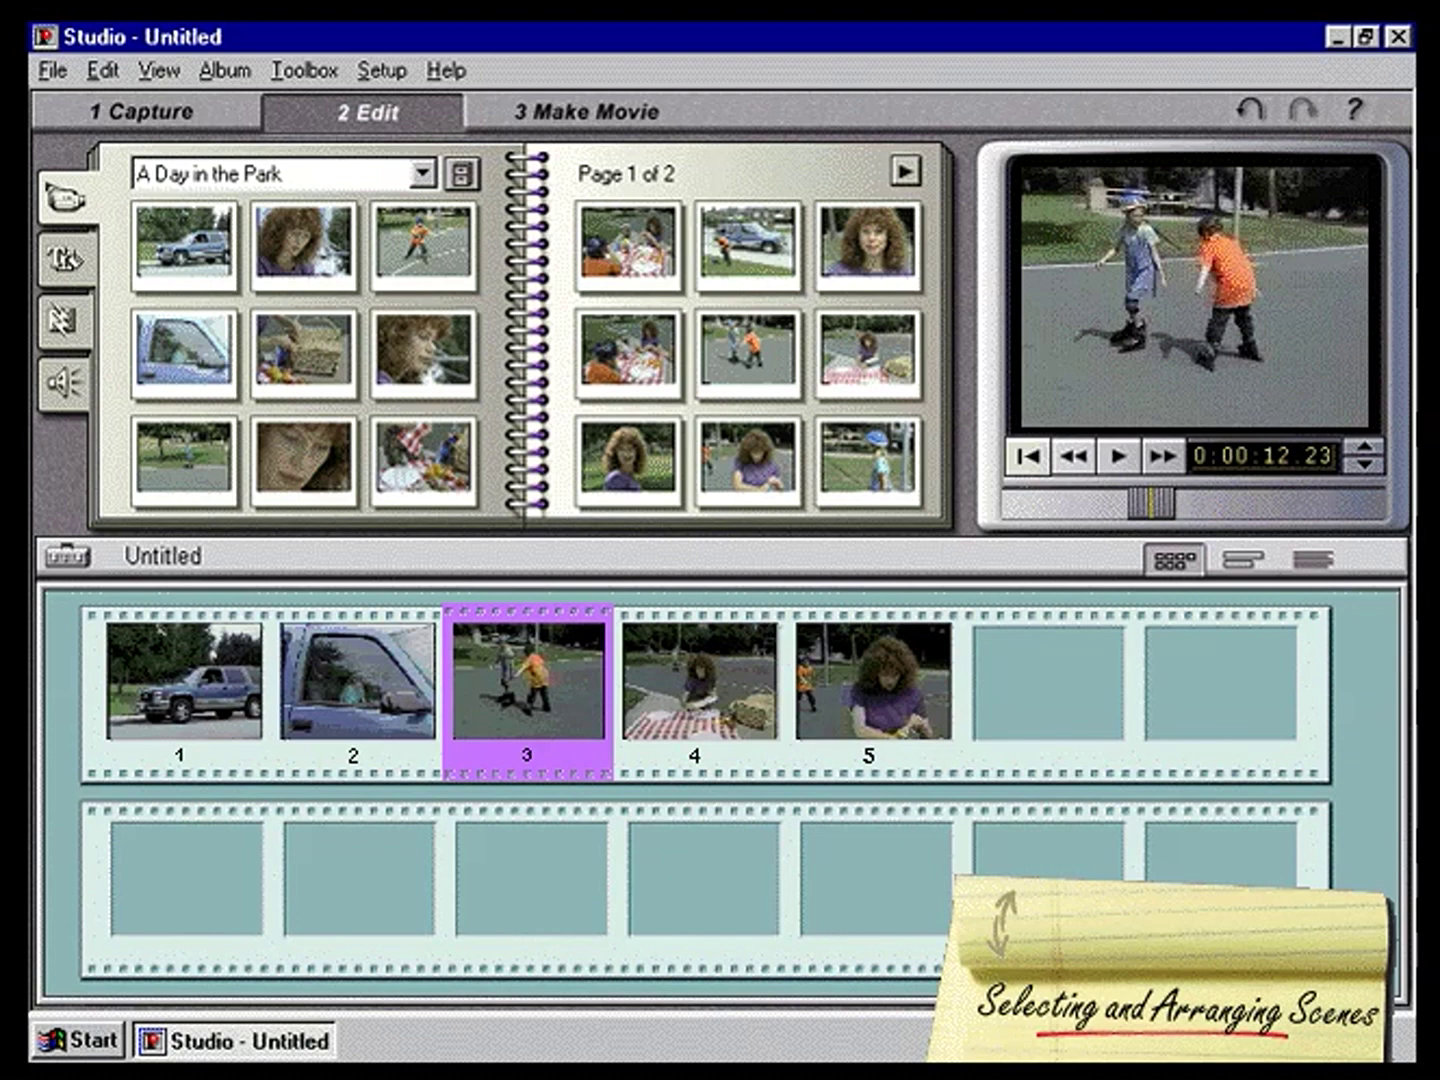
Step: Play the storyboard movie starting from the SUV clip
{"action": "left_click", "coordinate": [172, 698]}
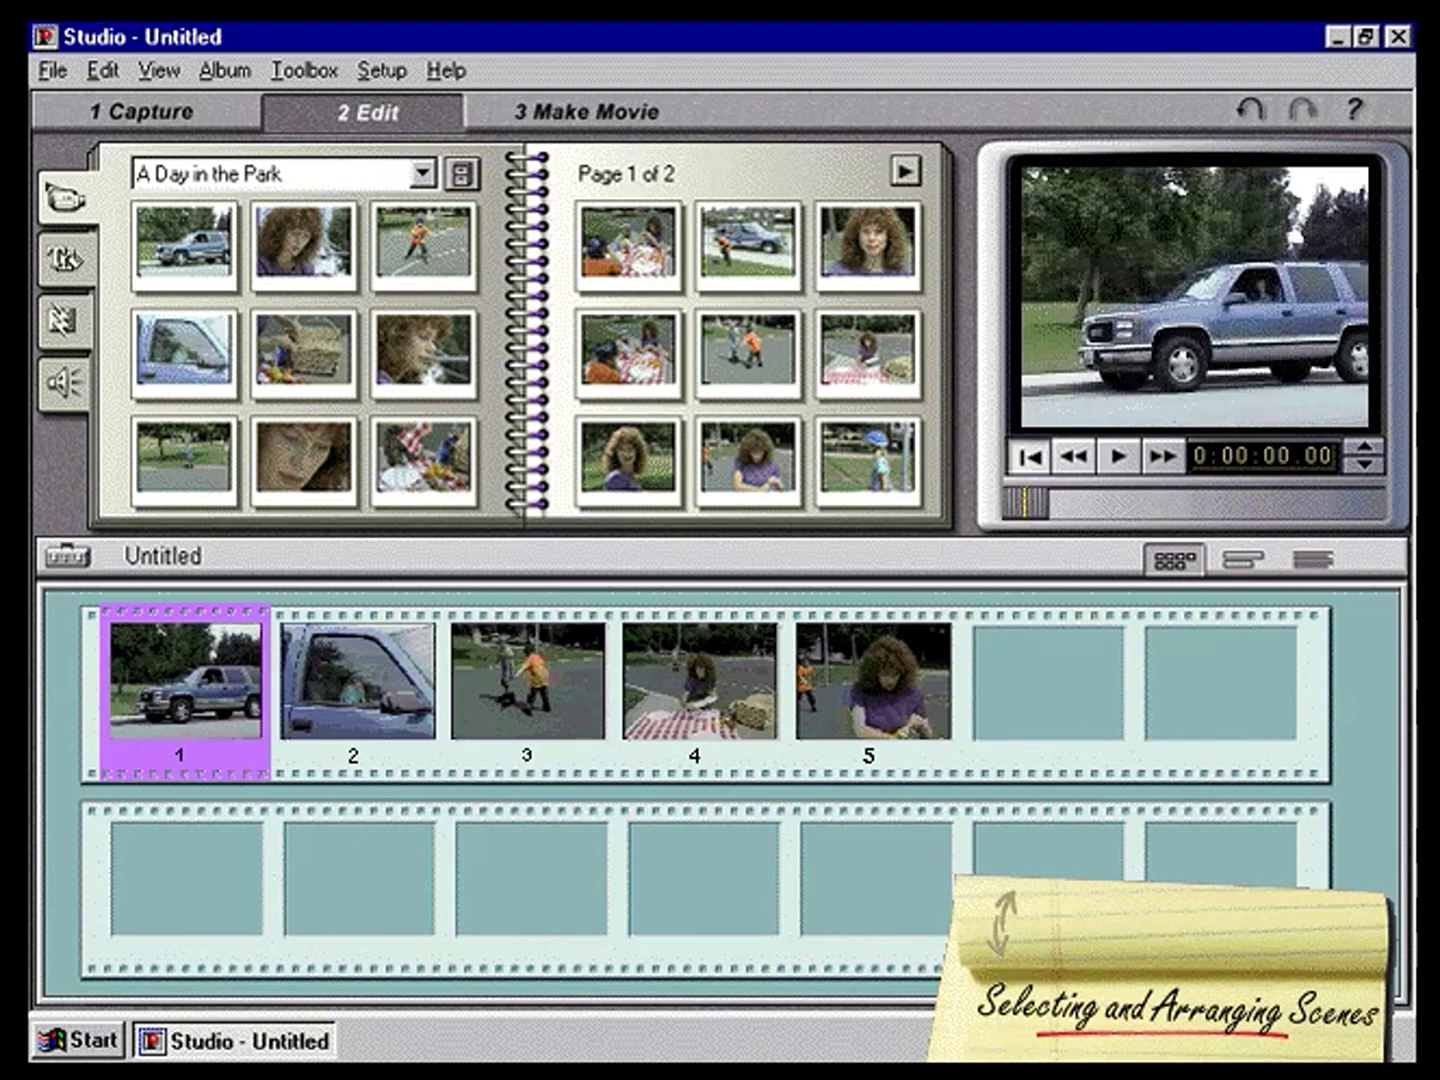
{"action": "left_click", "coordinate": [1117, 465]}
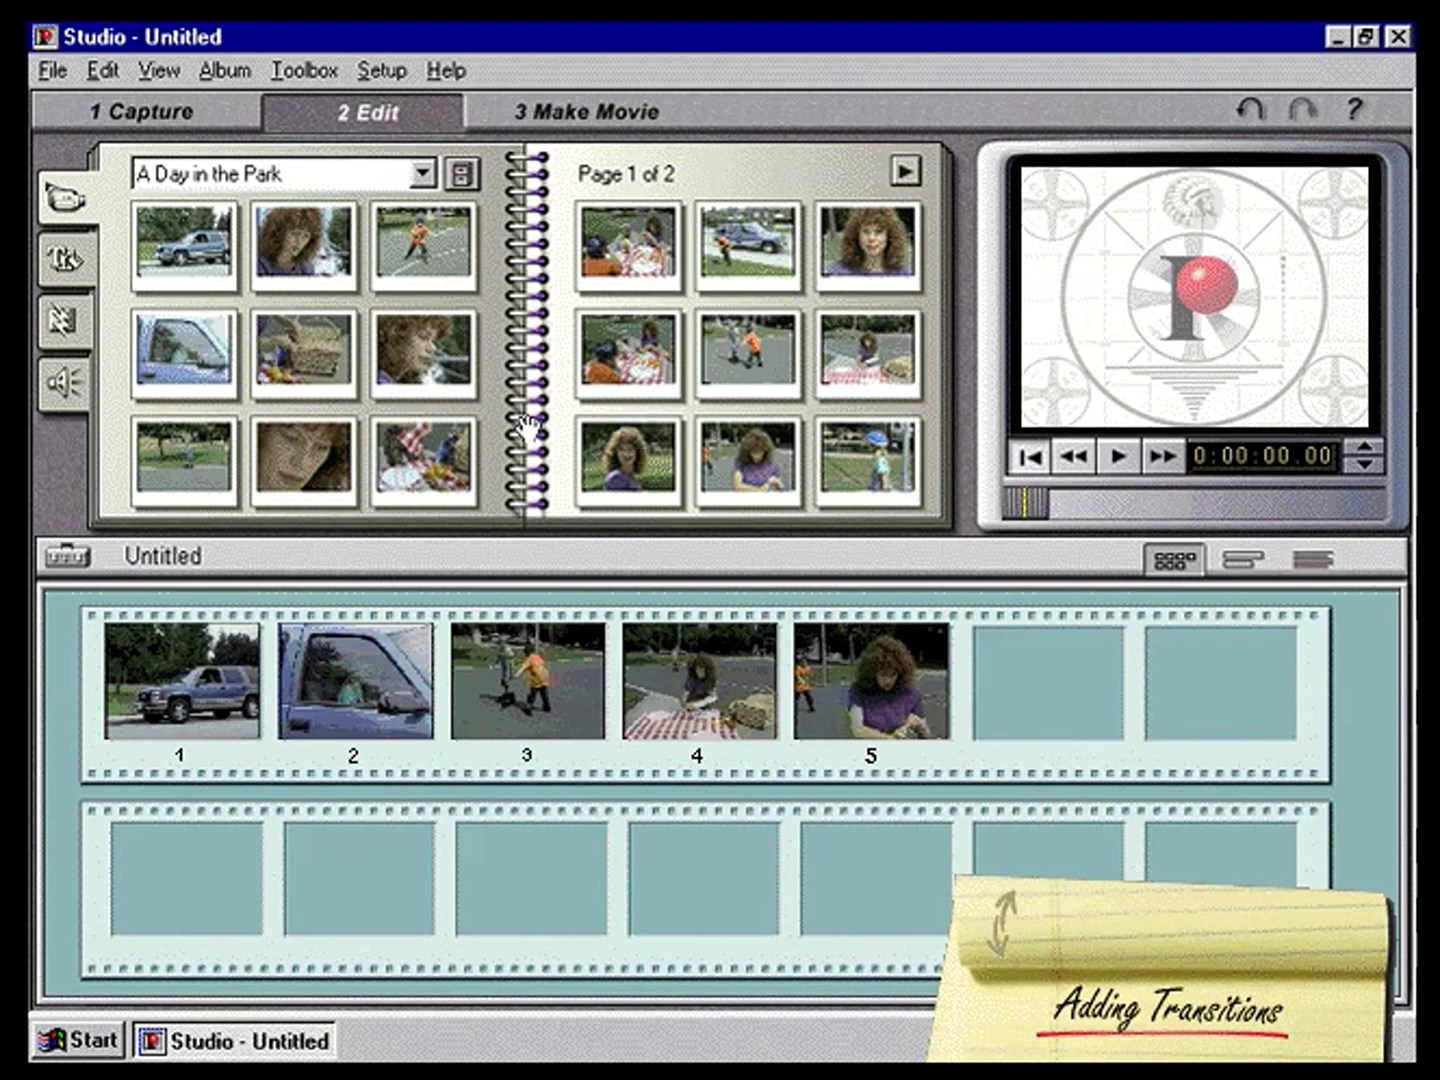
Step: Preview the first transition in the Transitions album and place it before clip 1
{"action": "left_click", "coordinate": [62, 322]}
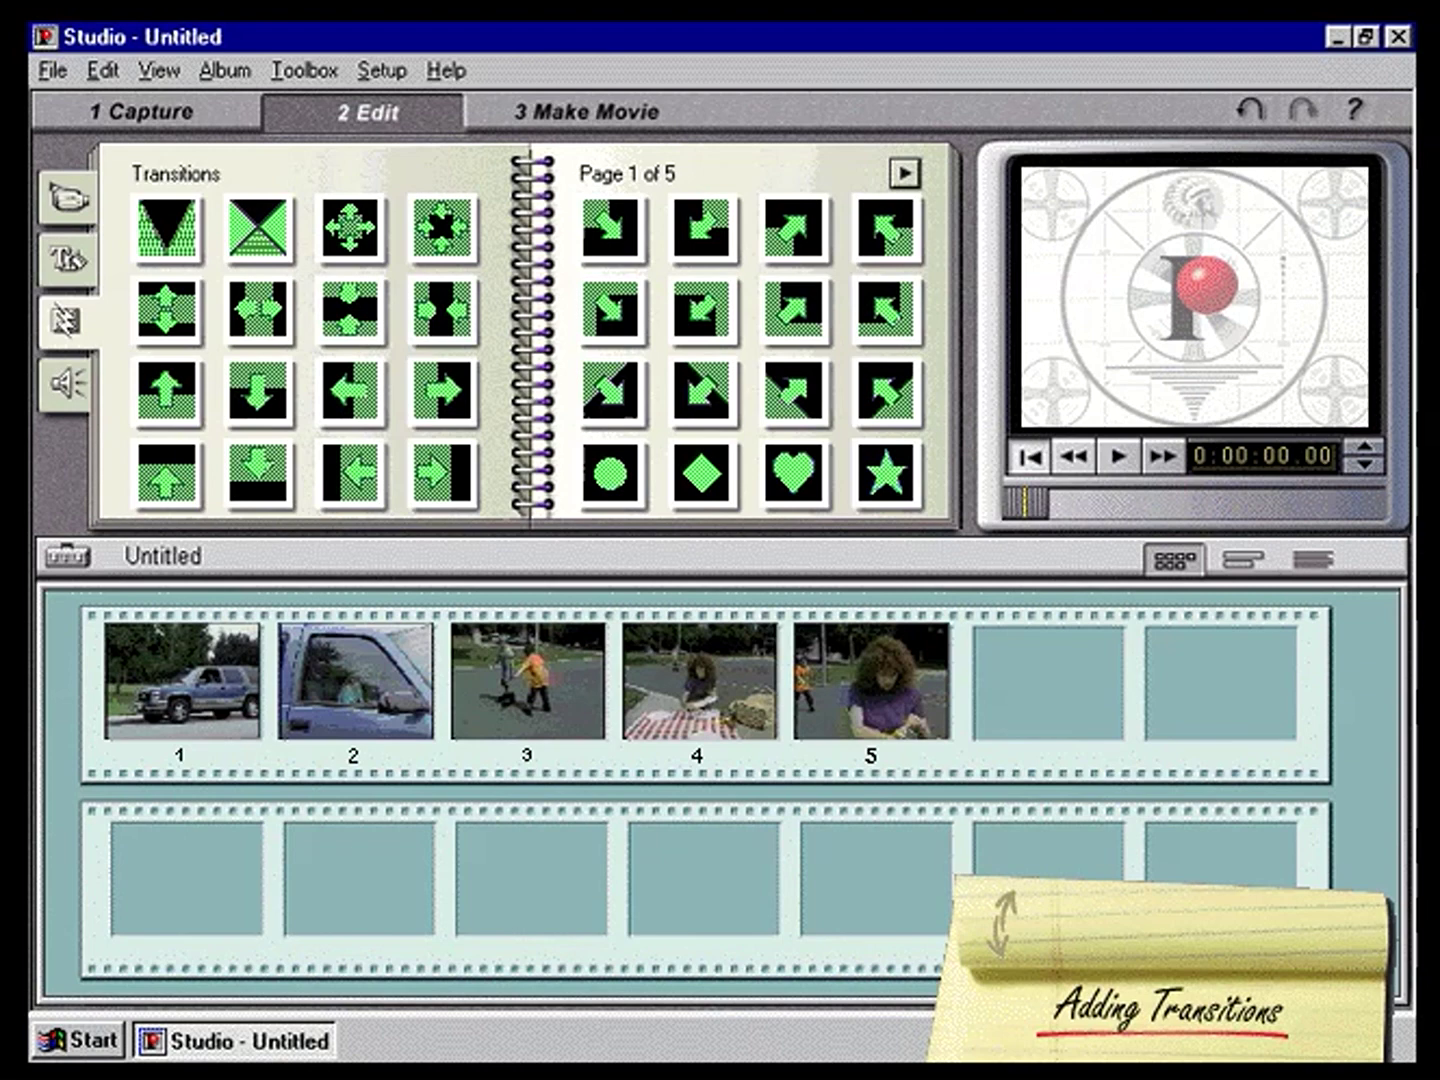
{"action": "left_click", "coordinate": [177, 243]}
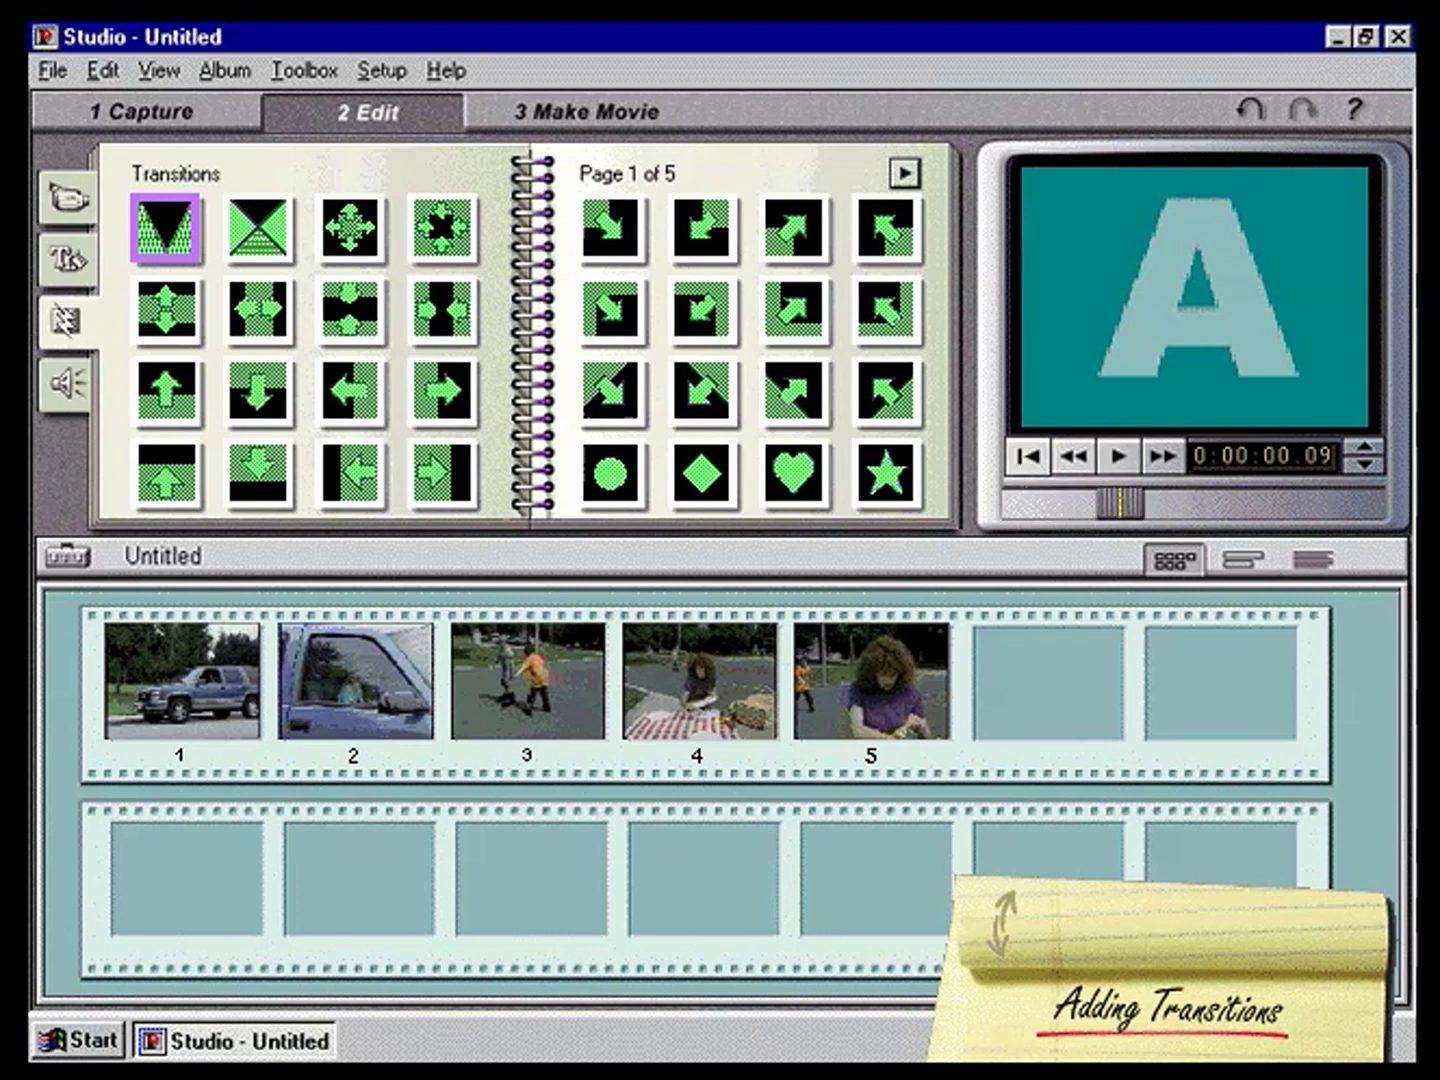
{"action": "left_click_drag", "start_coordinate": [165, 390], "coordinate": [70, 668]}
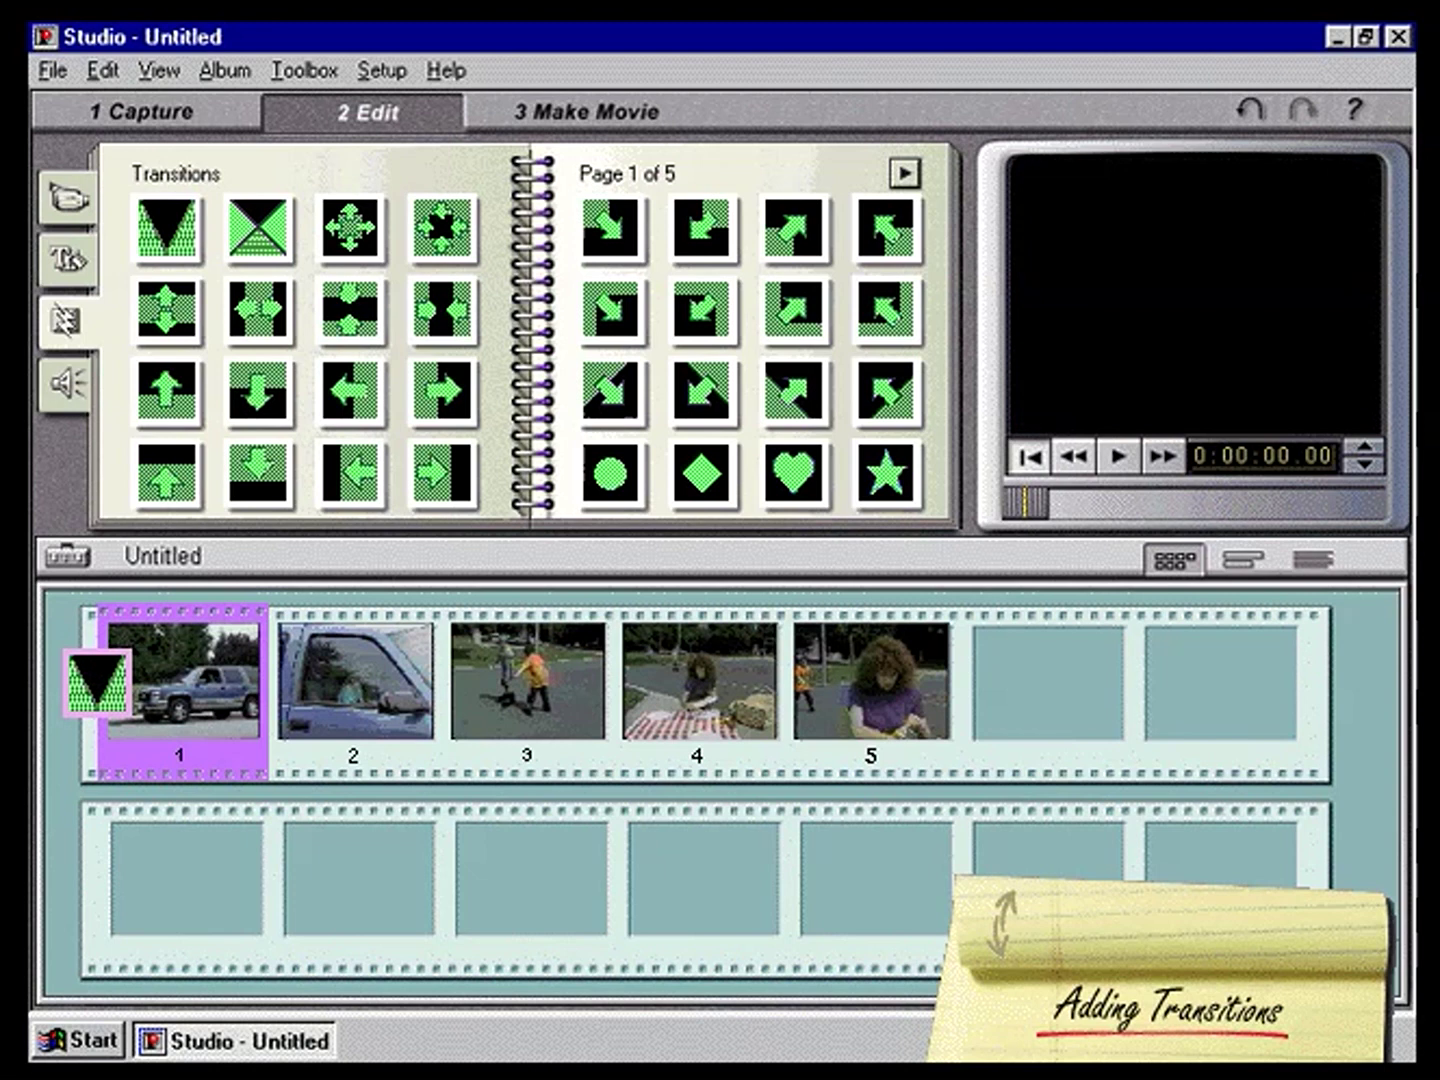
Step: Preview the opening transition on clip 1, replaying it from the start
{"action": "left_click", "coordinate": [1118, 457]}
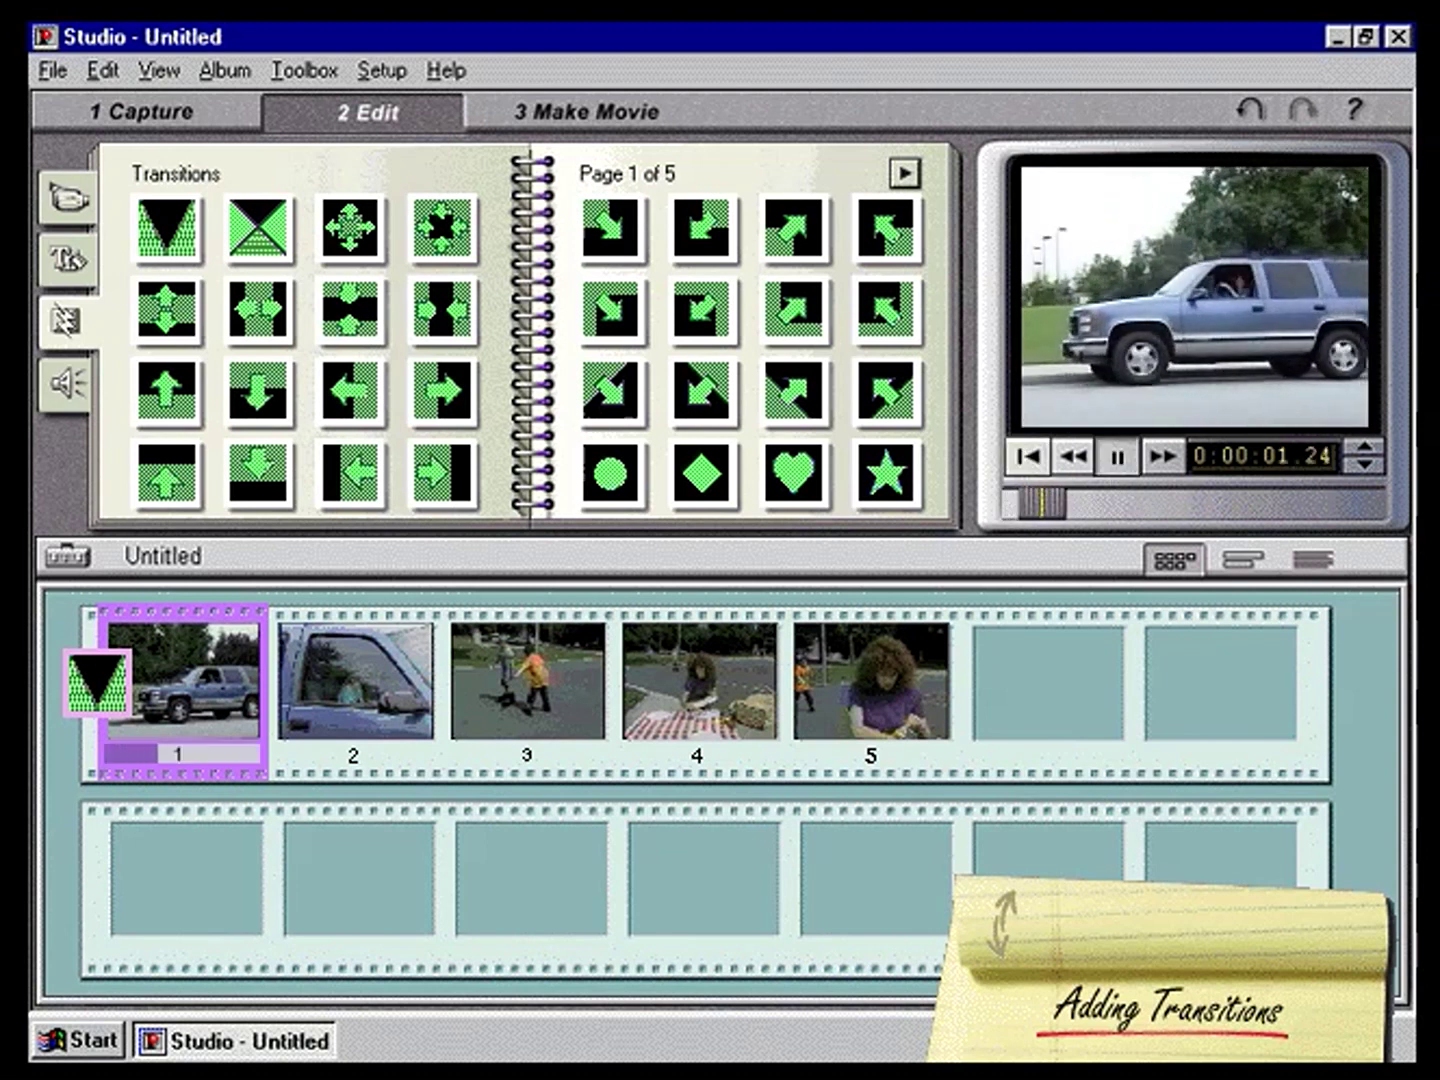
{"action": "left_click", "coordinate": [1118, 457]}
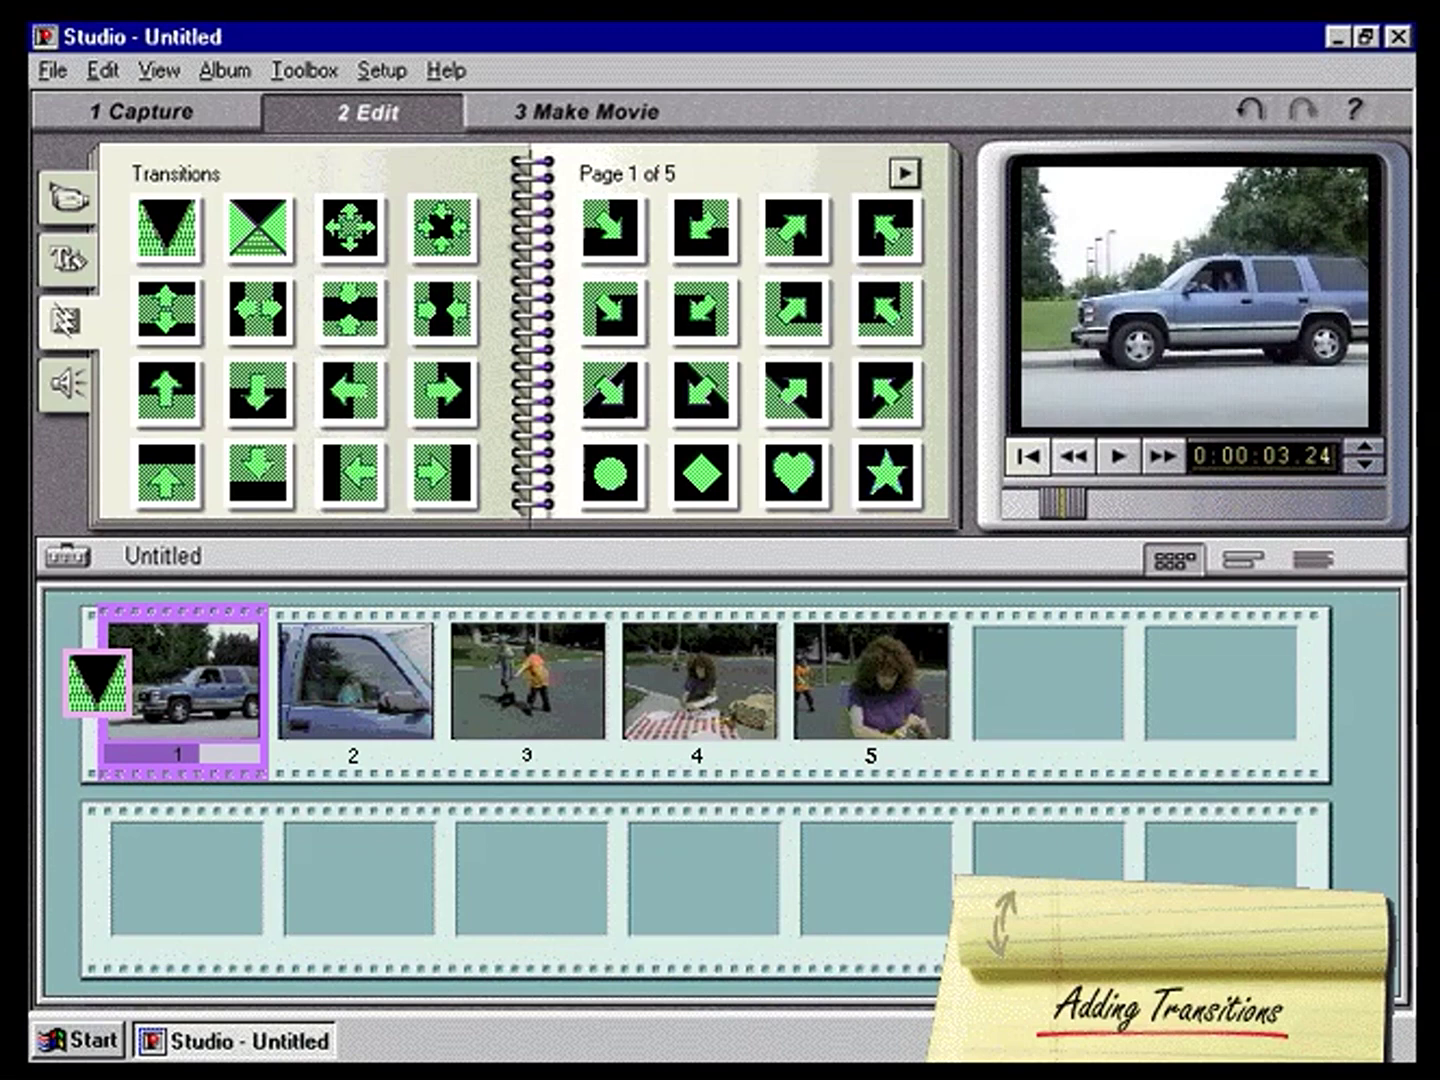
{"action": "left_click", "coordinate": [1026, 457]}
{"action": "left_click", "coordinate": [1117, 457]}
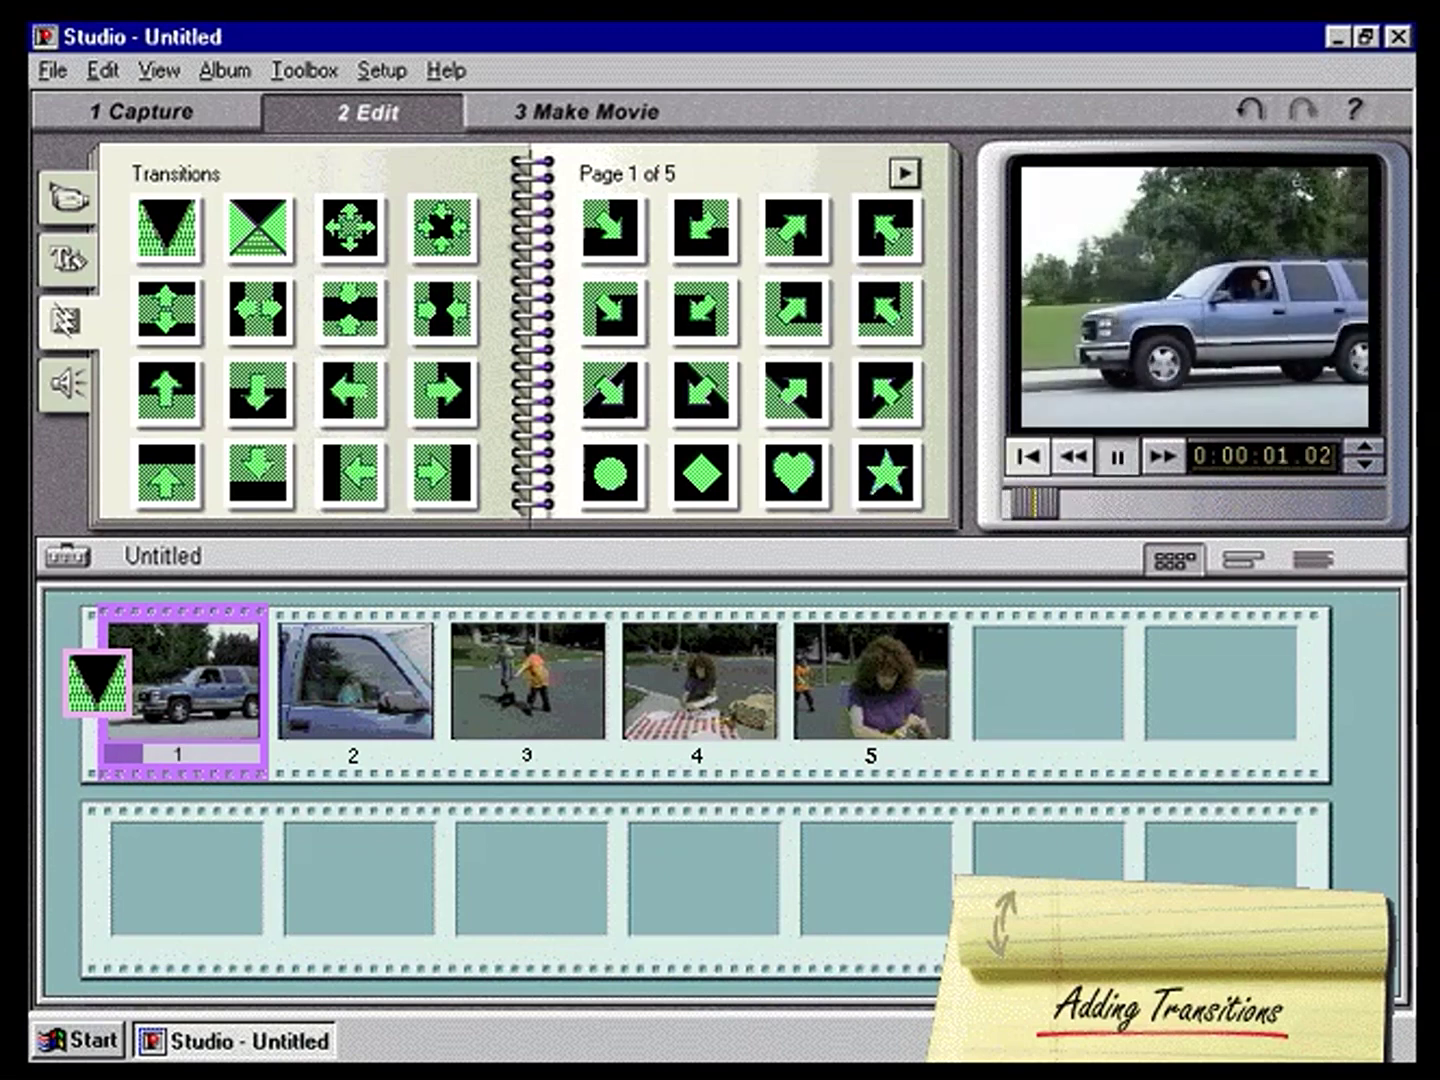
{"action": "left_click", "coordinate": [1118, 457]}
Step: Add diagonal-arrow, hourglass and heart transitions before clips 2, 3 and 5
{"action": "left_click_drag", "start_coordinate": [702, 392], "coordinate": [232, 665]}
{"action": "left_click_drag", "start_coordinate": [258, 227], "coordinate": [437, 683]}
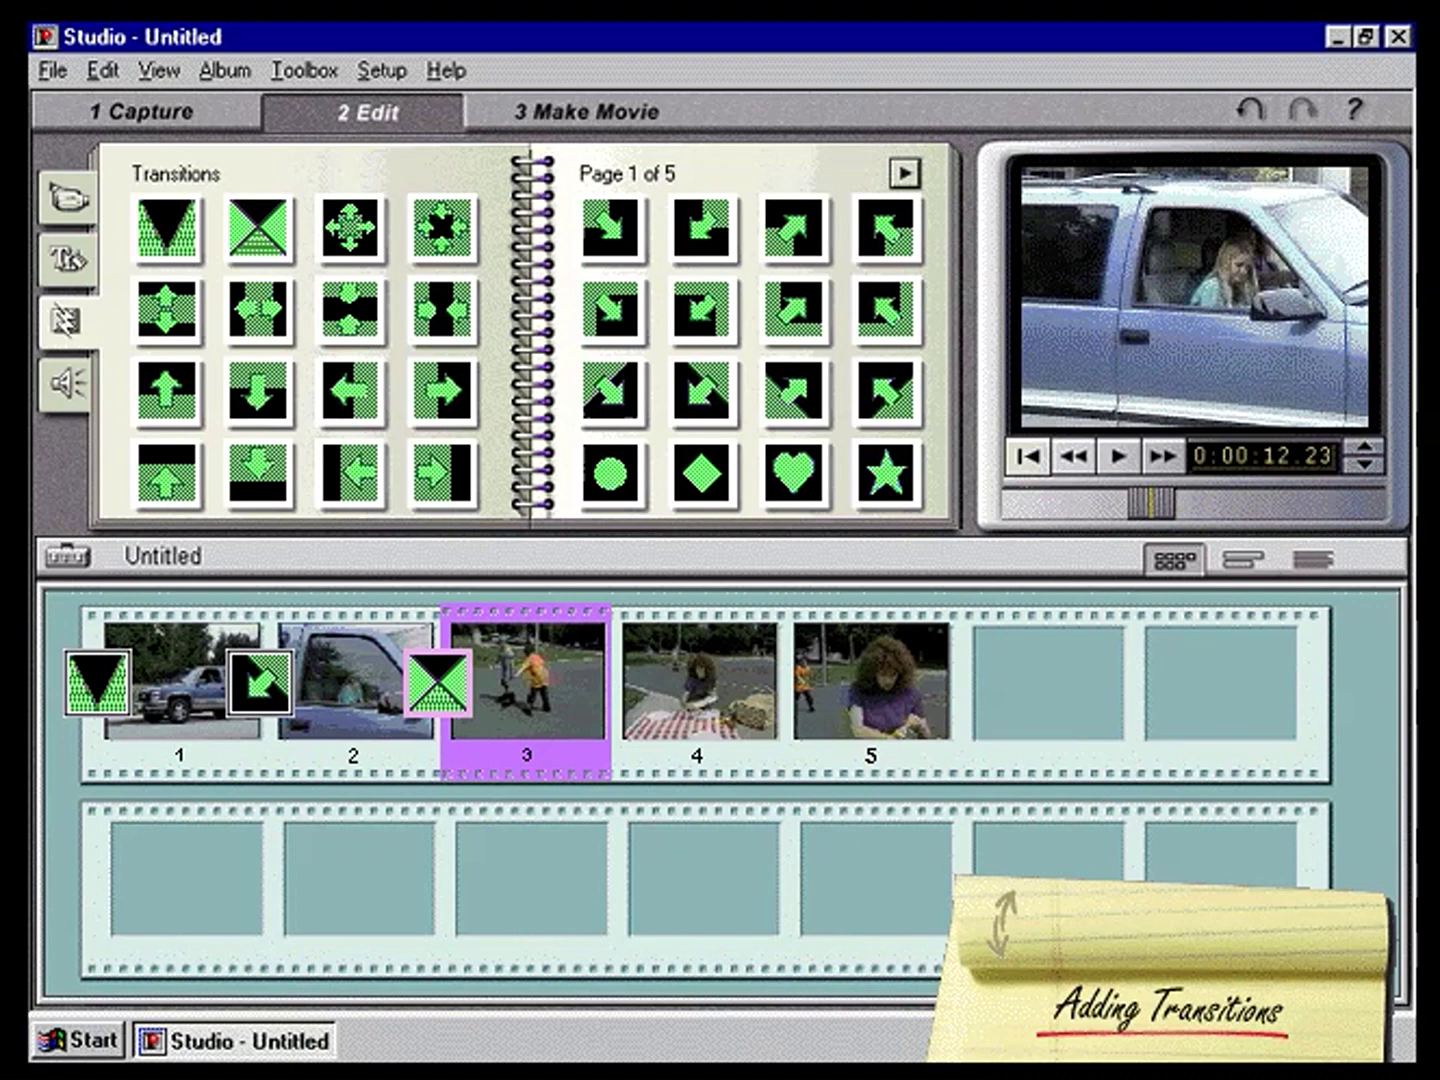
{"action": "left_click_drag", "start_coordinate": [794, 472], "coordinate": [780, 683]}
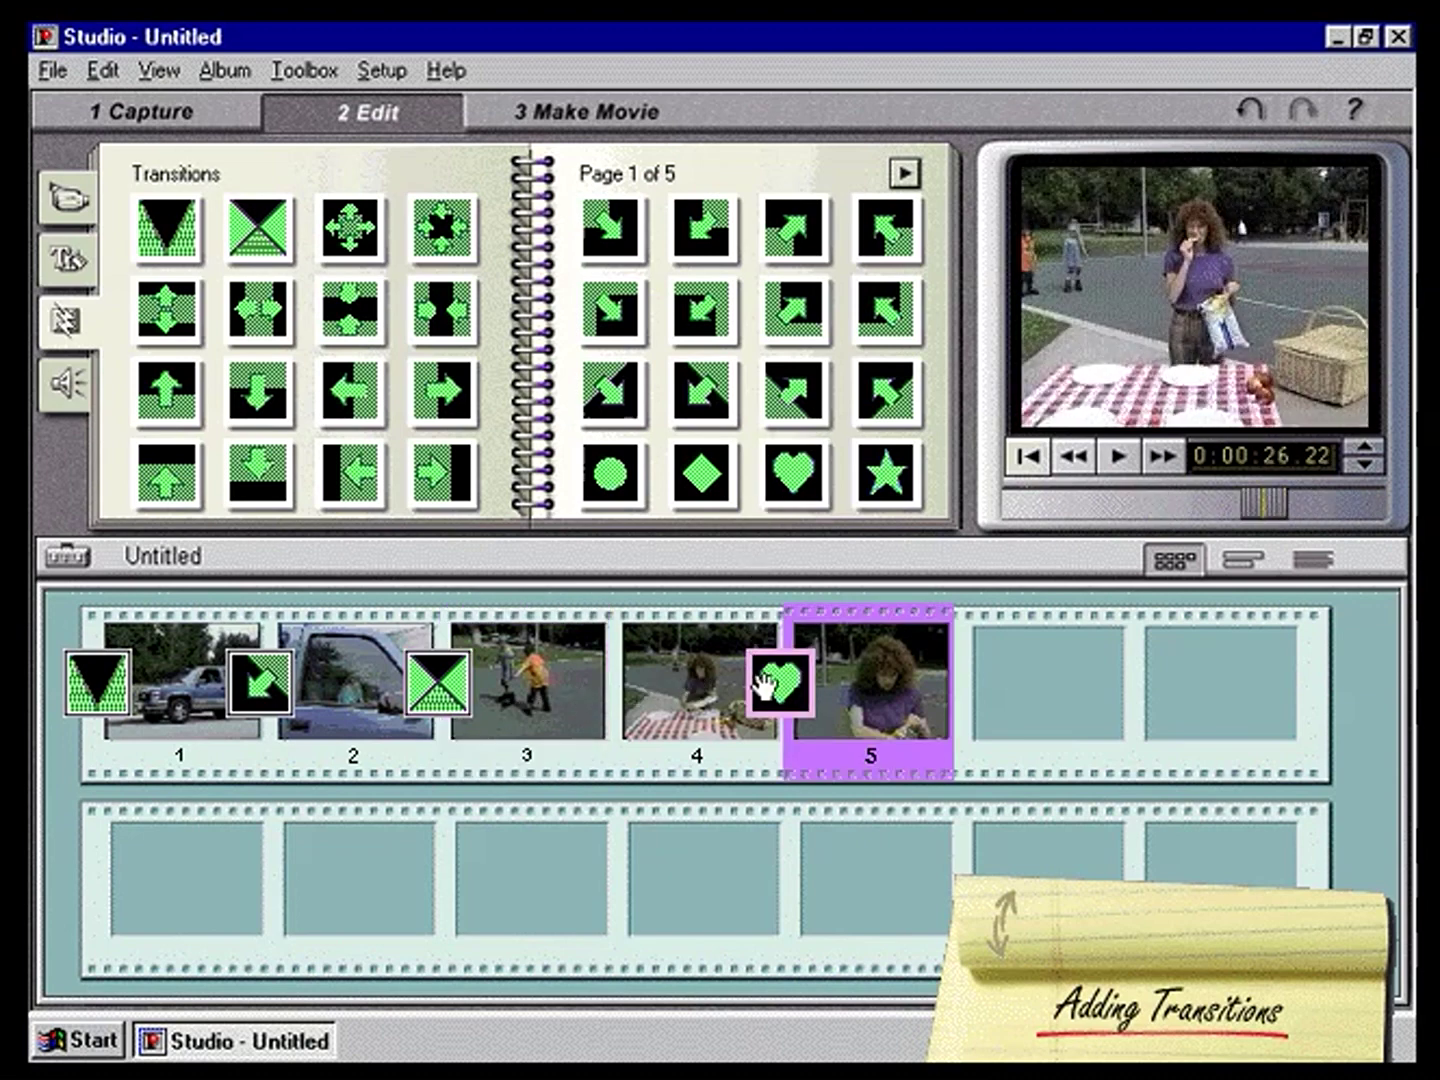
Step: Step frame by frame through the heart transition, then play the movie from clip 1
{"action": "left_click", "coordinate": [1349, 446]}
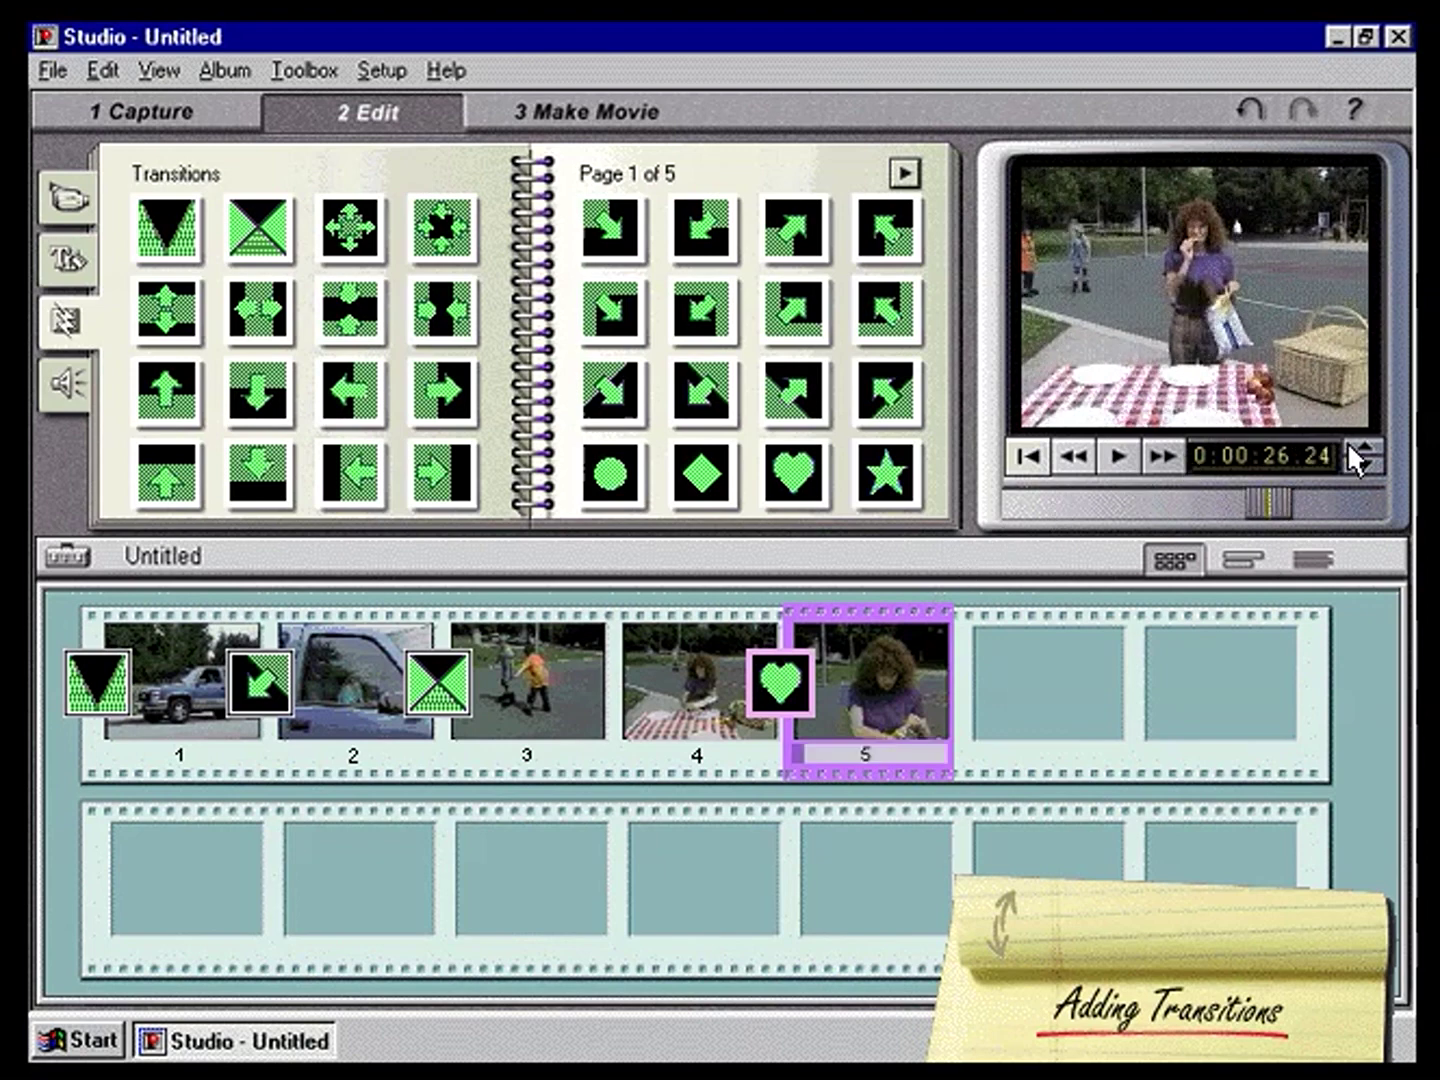
{"action": "left_click", "coordinate": [1349, 446]}
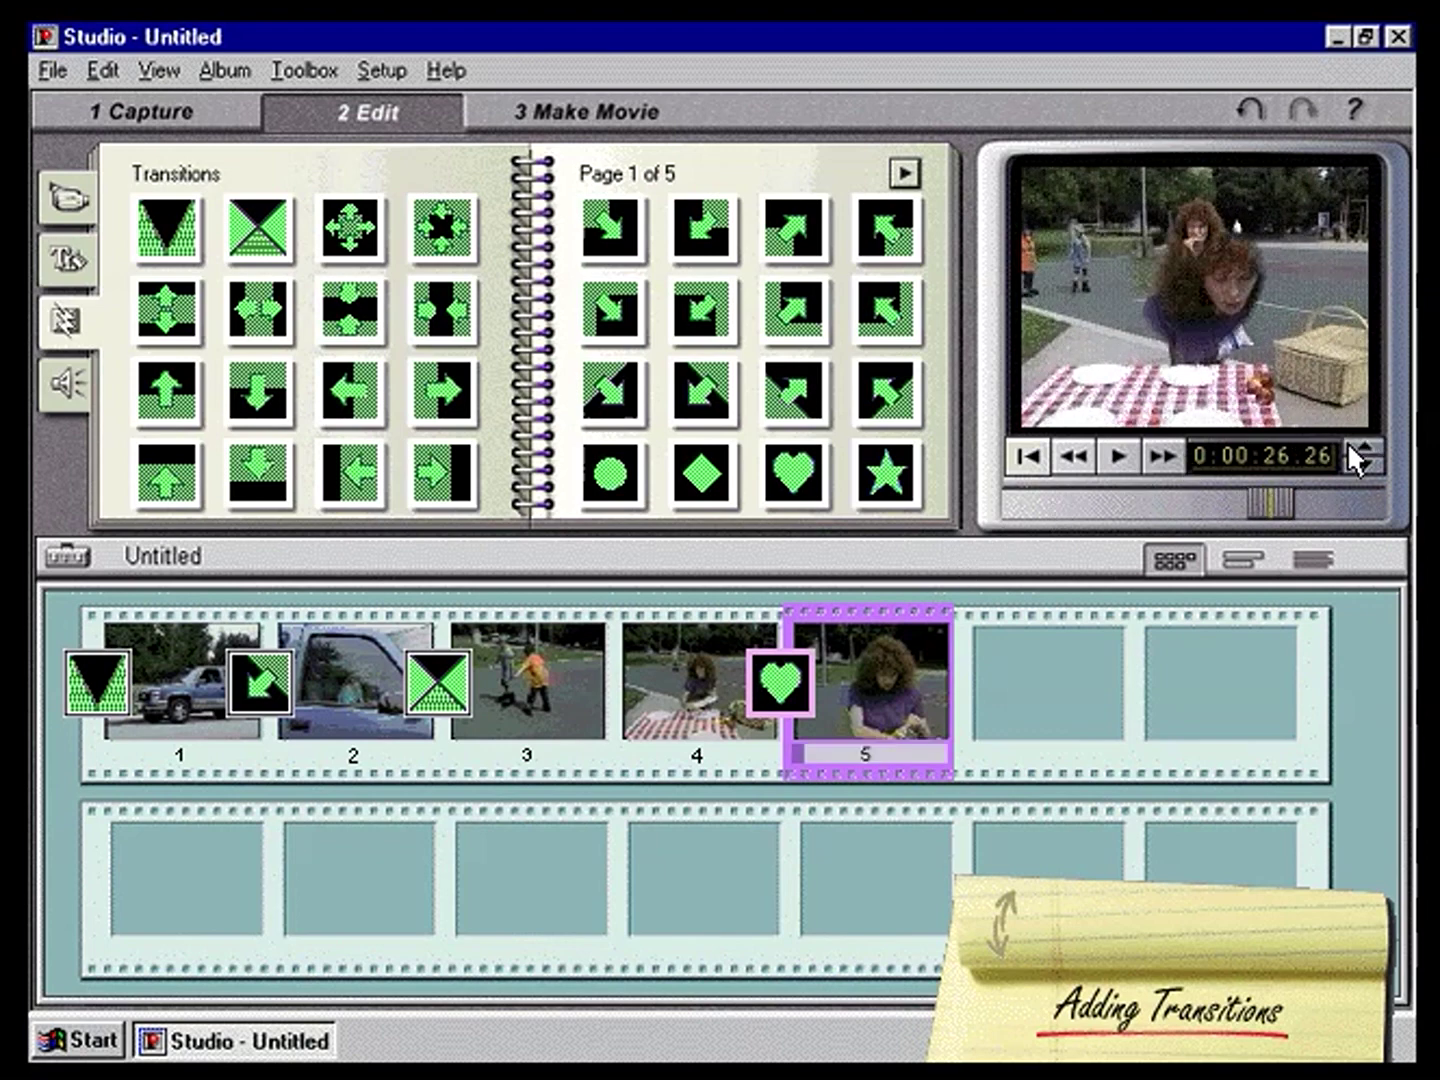
{"action": "left_click", "coordinate": [1348, 445]}
{"action": "left_click", "coordinate": [1348, 445]}
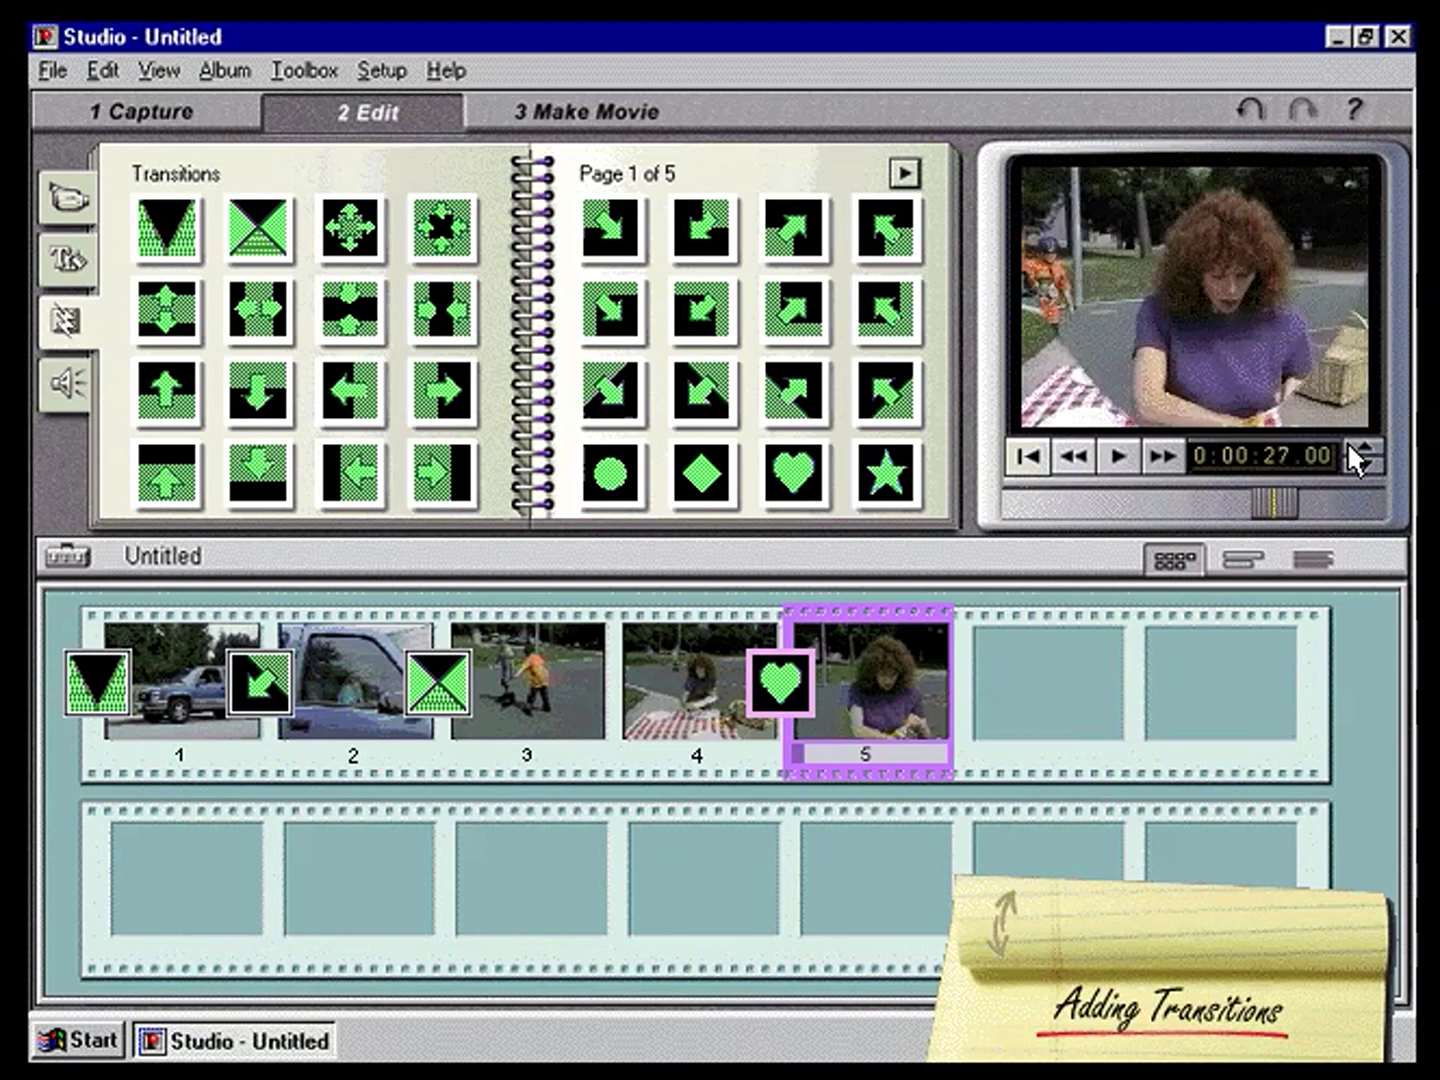
{"action": "left_click", "coordinate": [1348, 445]}
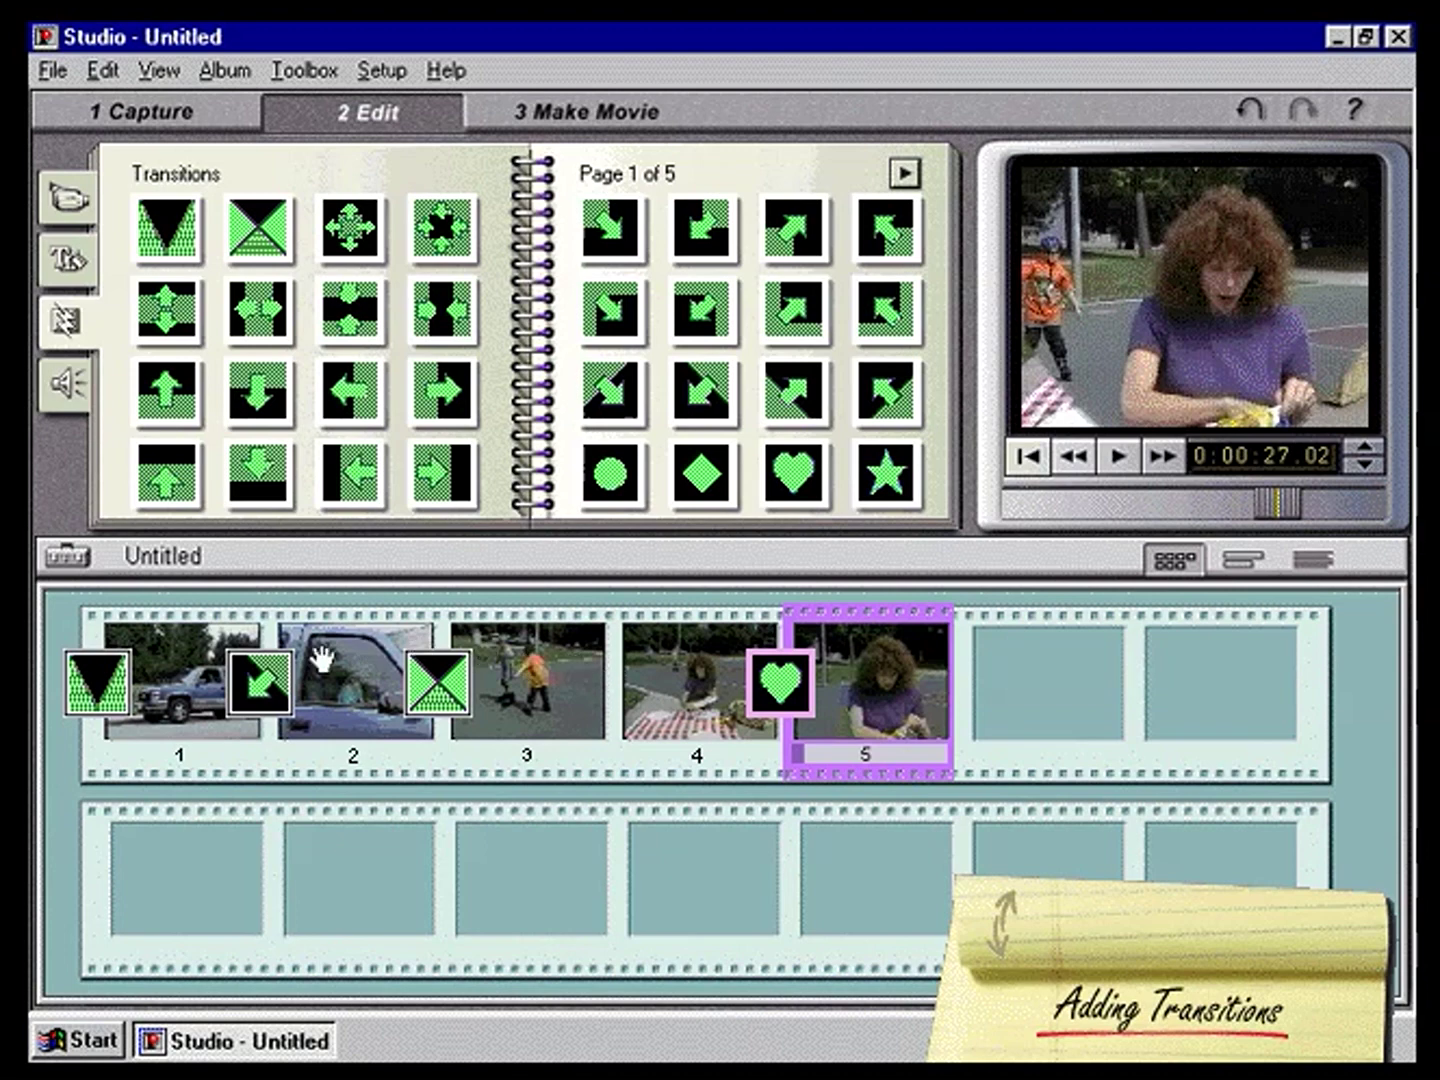
{"action": "left_click", "coordinate": [140, 675]}
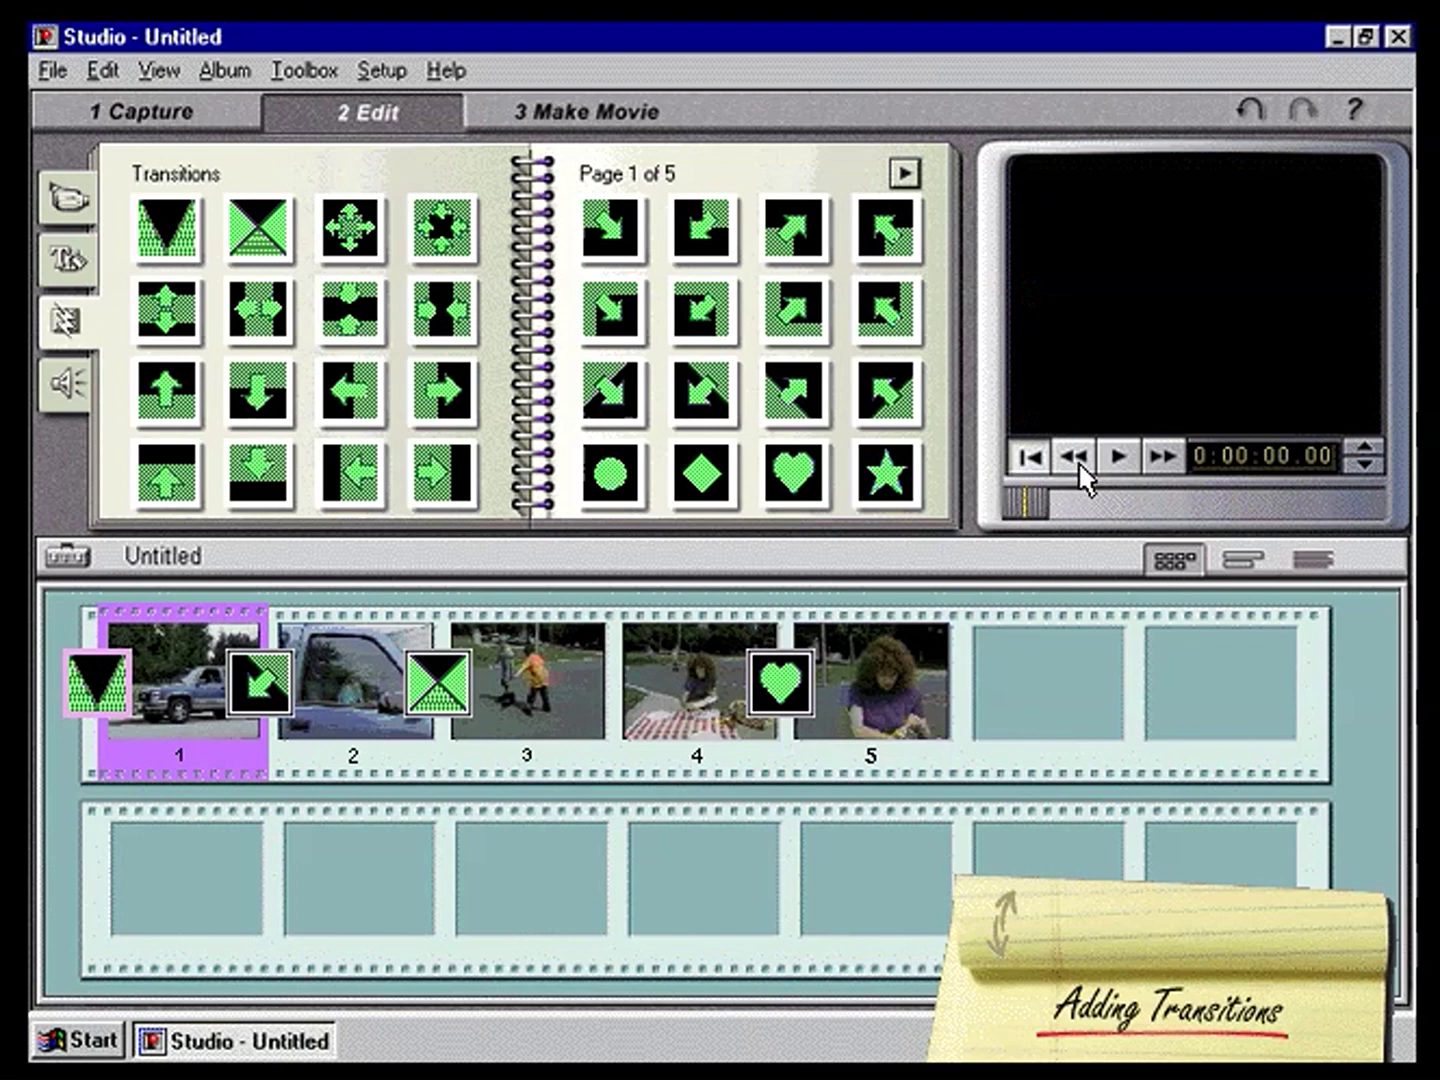
{"action": "left_click", "coordinate": [1115, 461]}
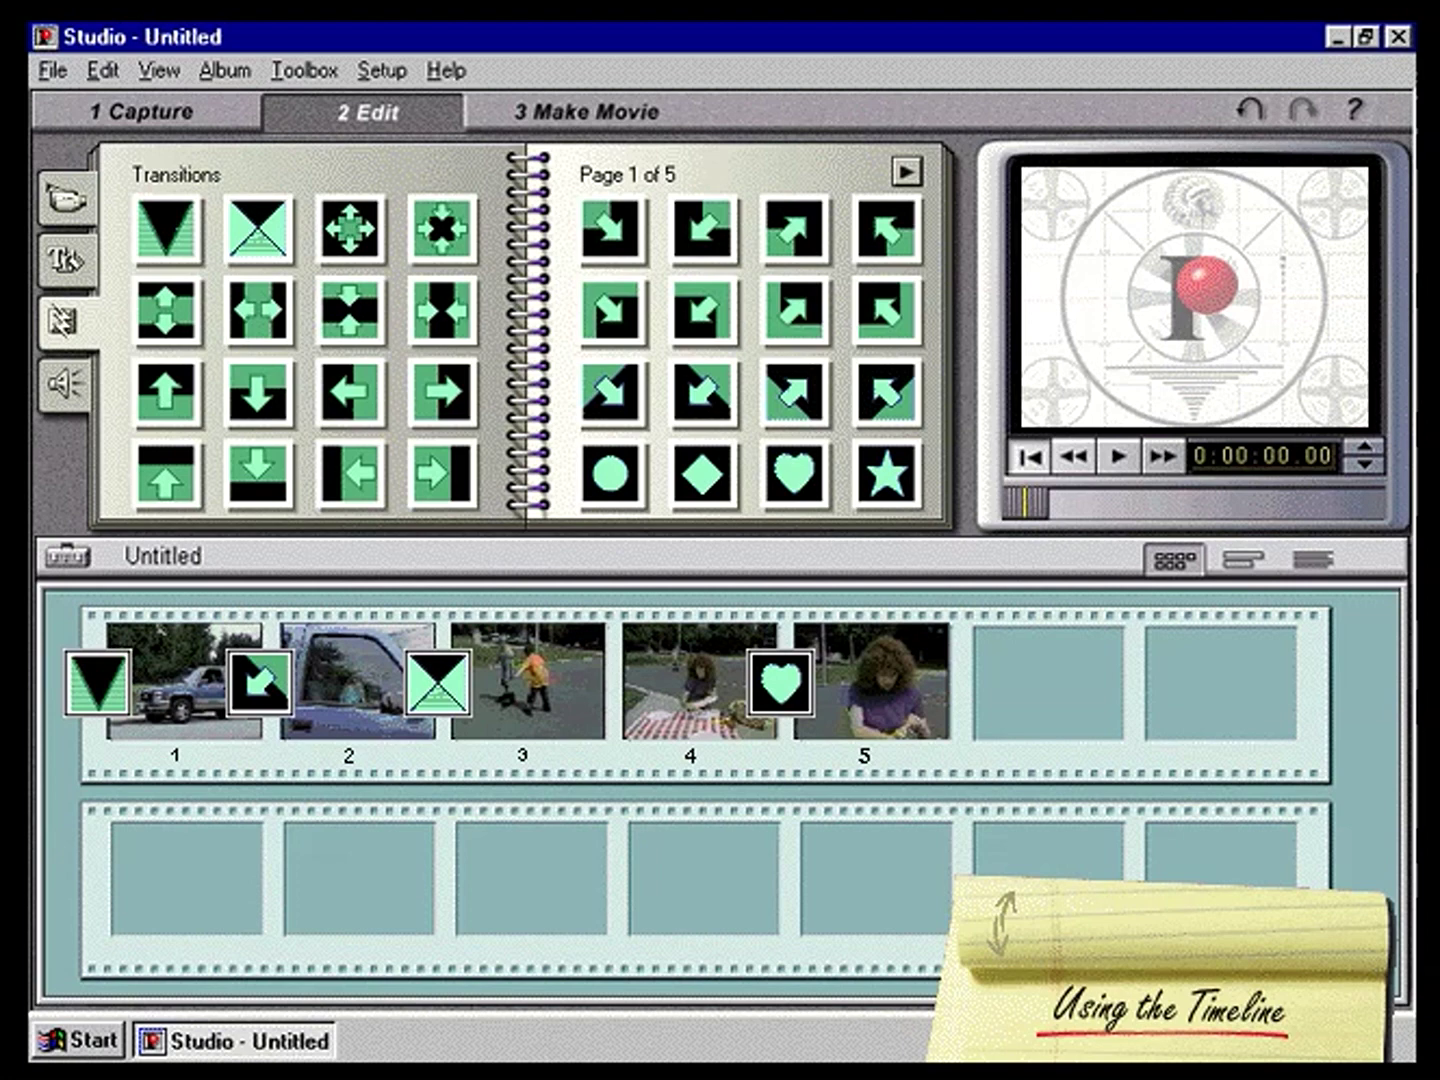
Step: Switch to Timeline view and zoom the ruler so the five clips spread wide
{"action": "left_click", "coordinate": [1237, 558]}
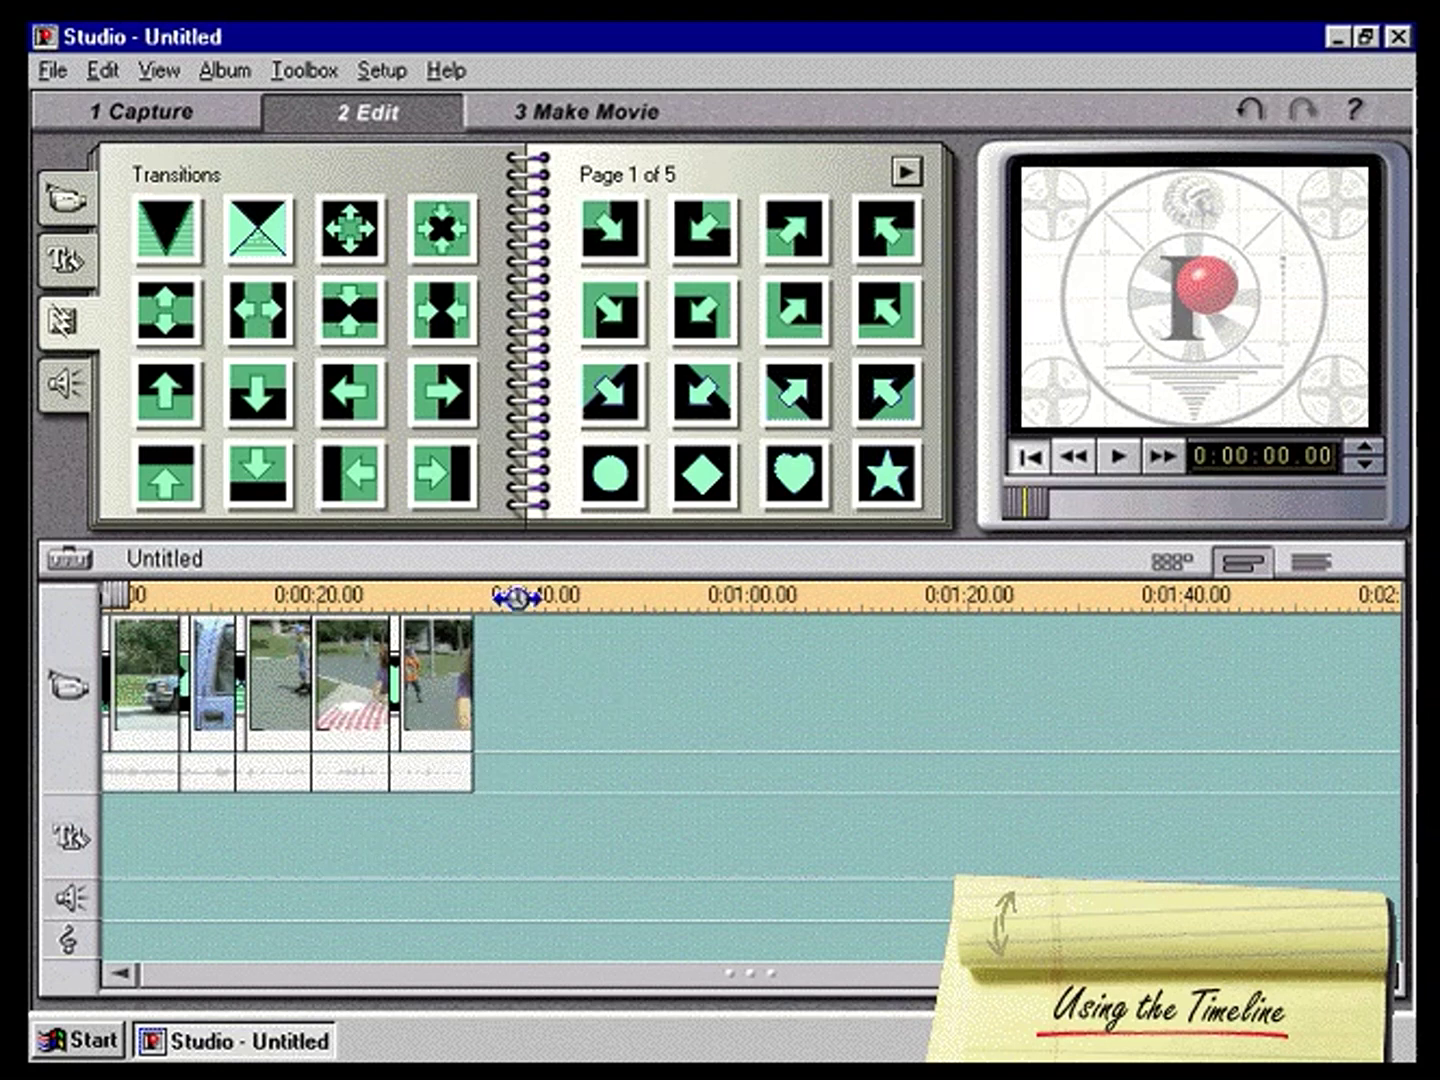
{"action": "left_click_drag", "start_coordinate": [516, 598], "coordinate": [1200, 609]}
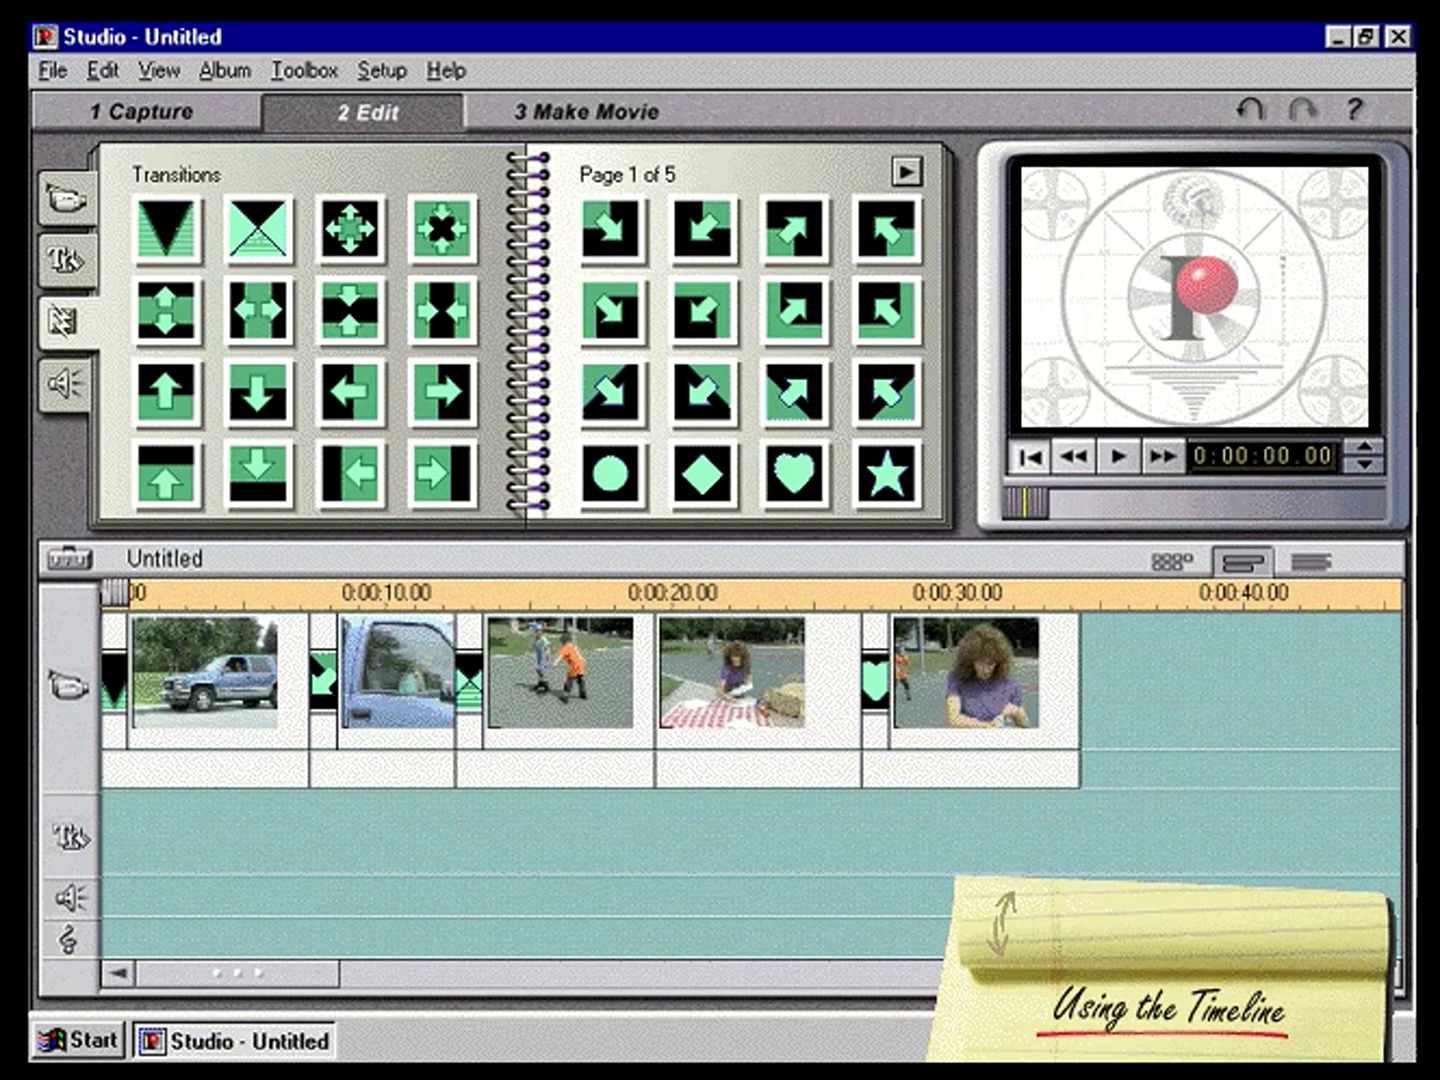
Step: Insert the picnic-food scene from the Video Scenes album after the skating clip
{"action": "left_click", "coordinate": [72, 205]}
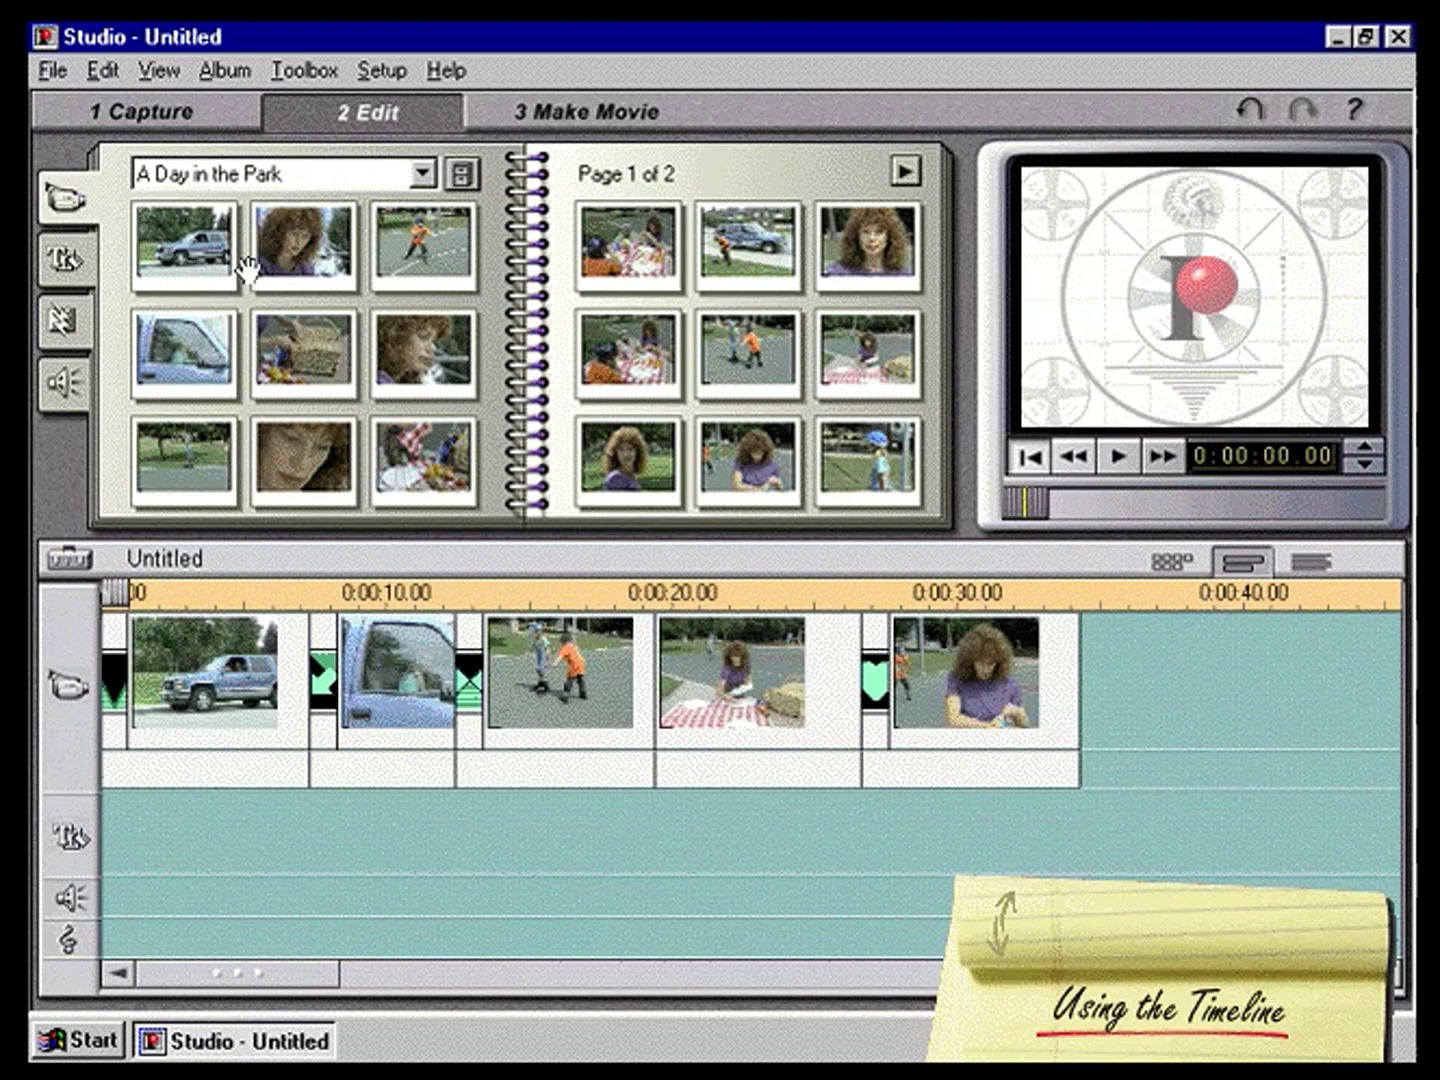
{"action": "mouse_move", "coordinate": [432, 452]}
{"action": "left_mouse_down"}
{"action": "mouse_move", "coordinate": [510, 570]}
{"action": "mouse_move", "coordinate": [585, 640]}
{"action": "mouse_move", "coordinate": [660, 655]}
{"action": "left_mouse_up"}
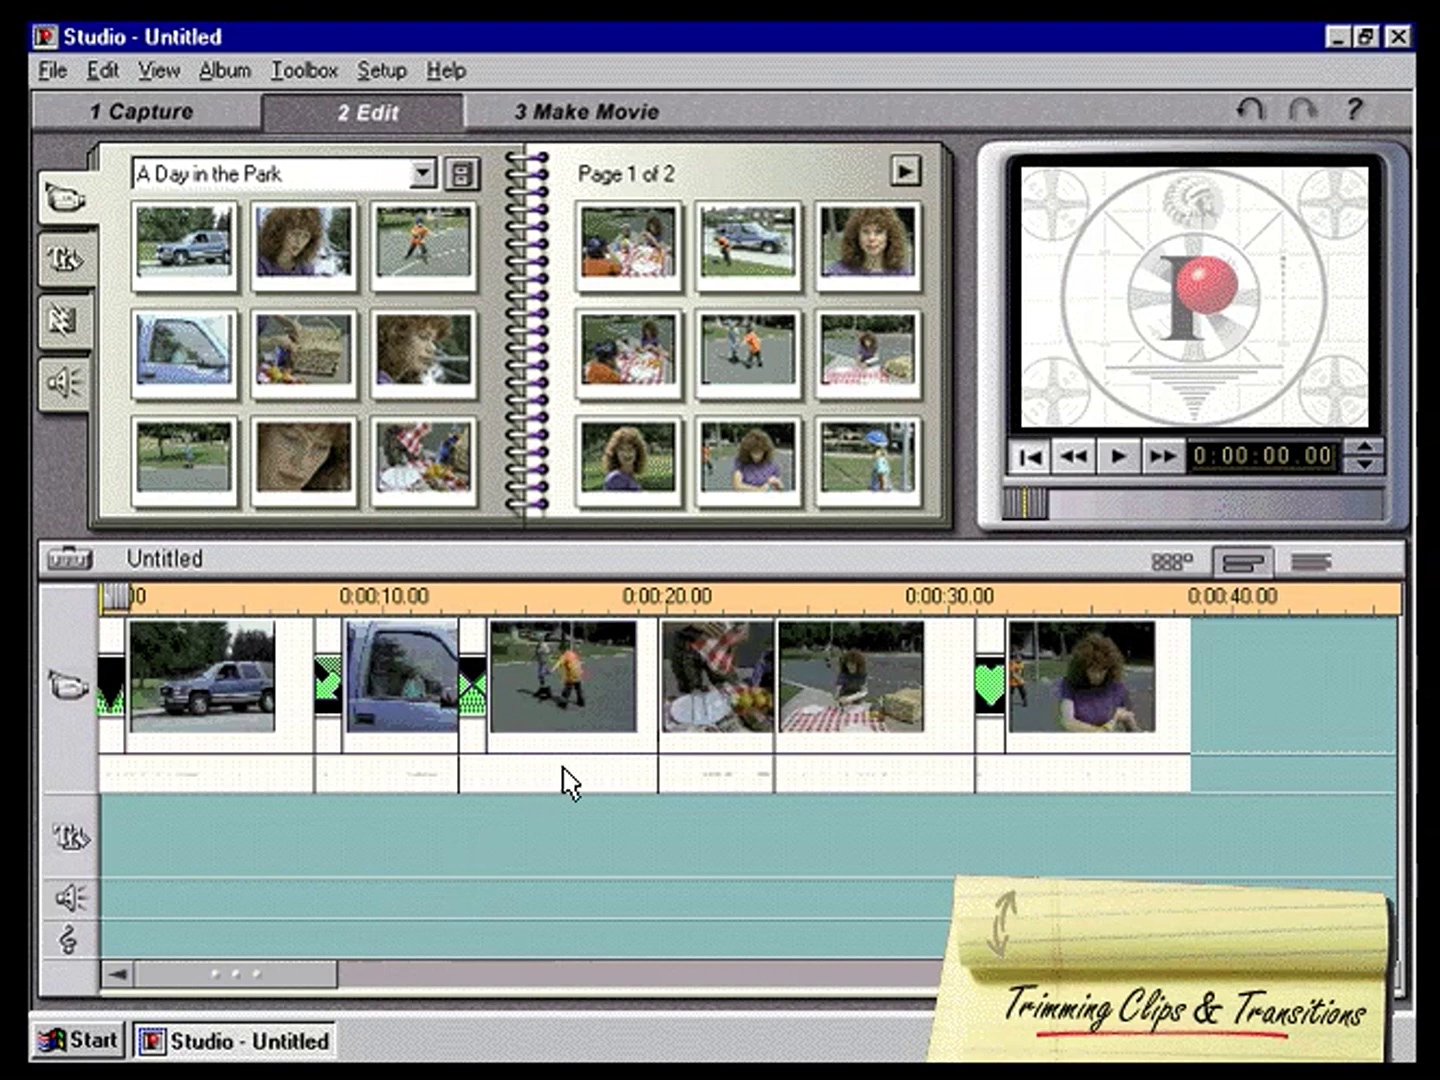
Step: Trim the skating clip's end shorter, then play back from the car-window clip to review the edit
{"action": "left_click", "coordinate": [625, 768]}
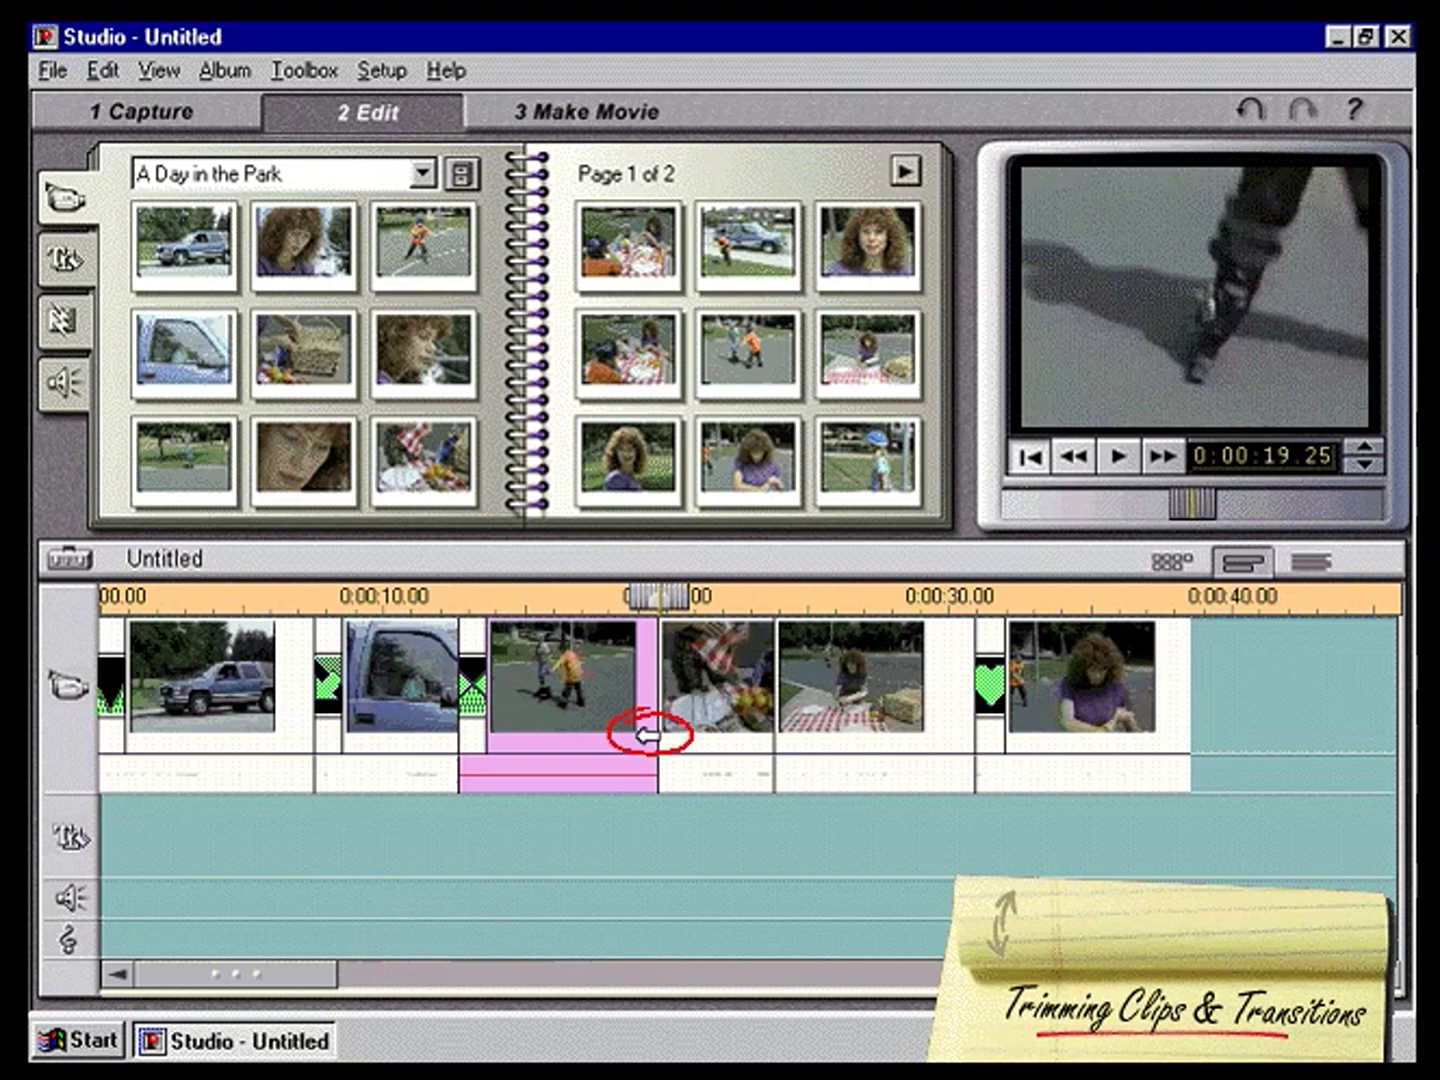
{"action": "left_click_drag", "start_coordinate": [648, 736], "coordinate": [584, 733]}
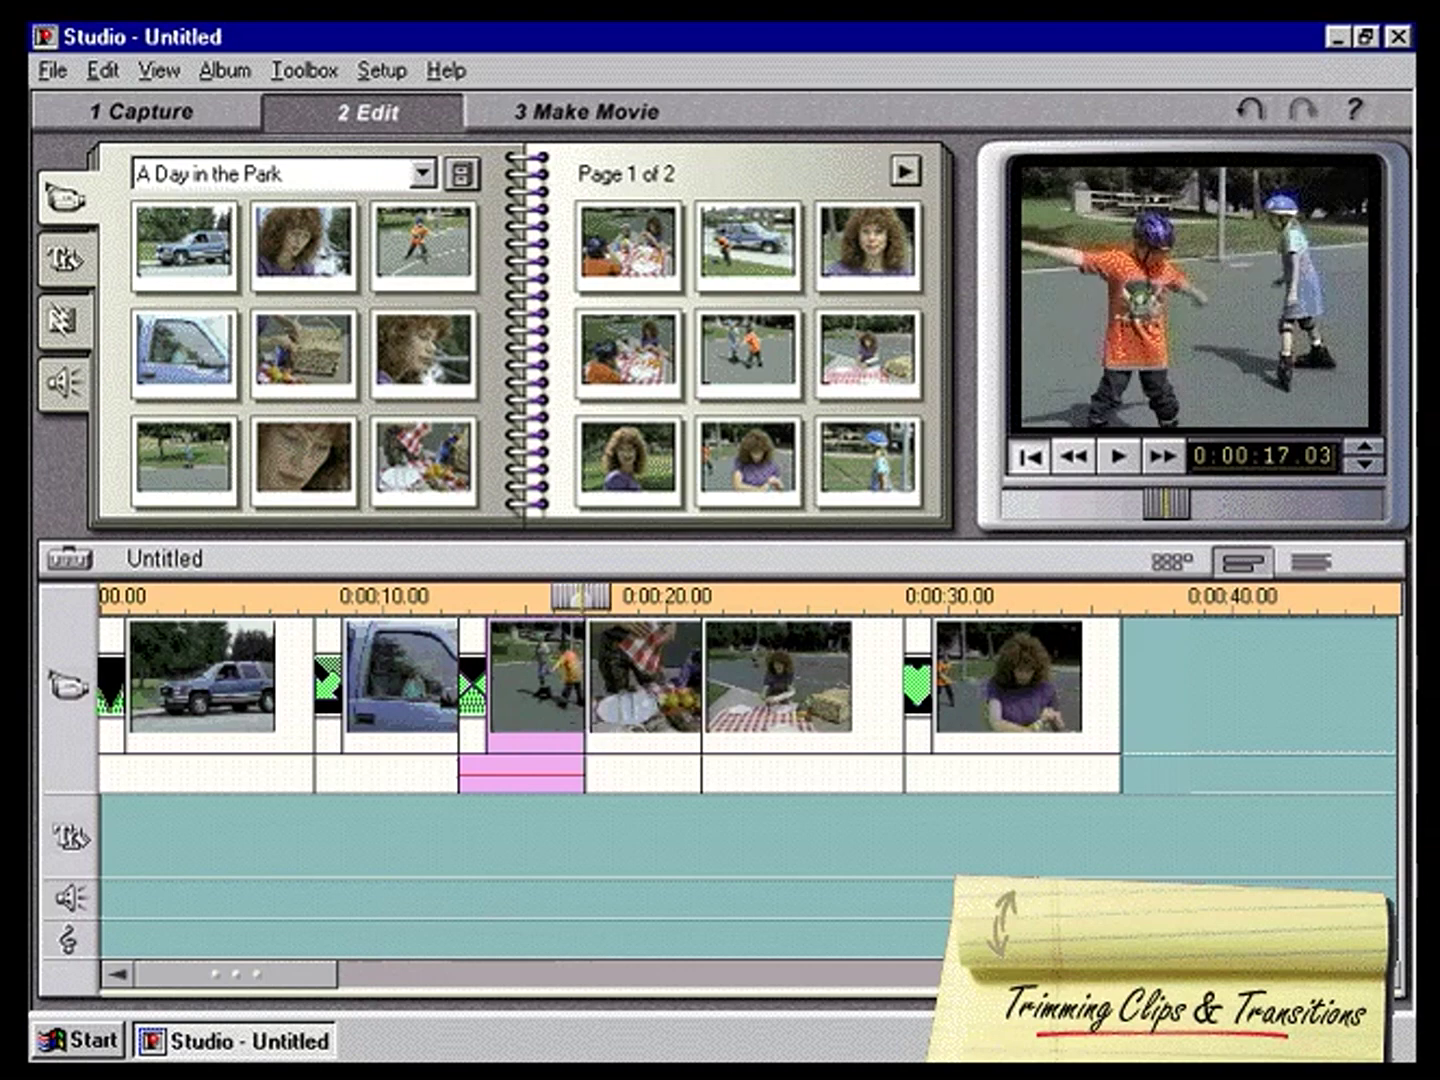
{"action": "left_click", "coordinate": [434, 636]}
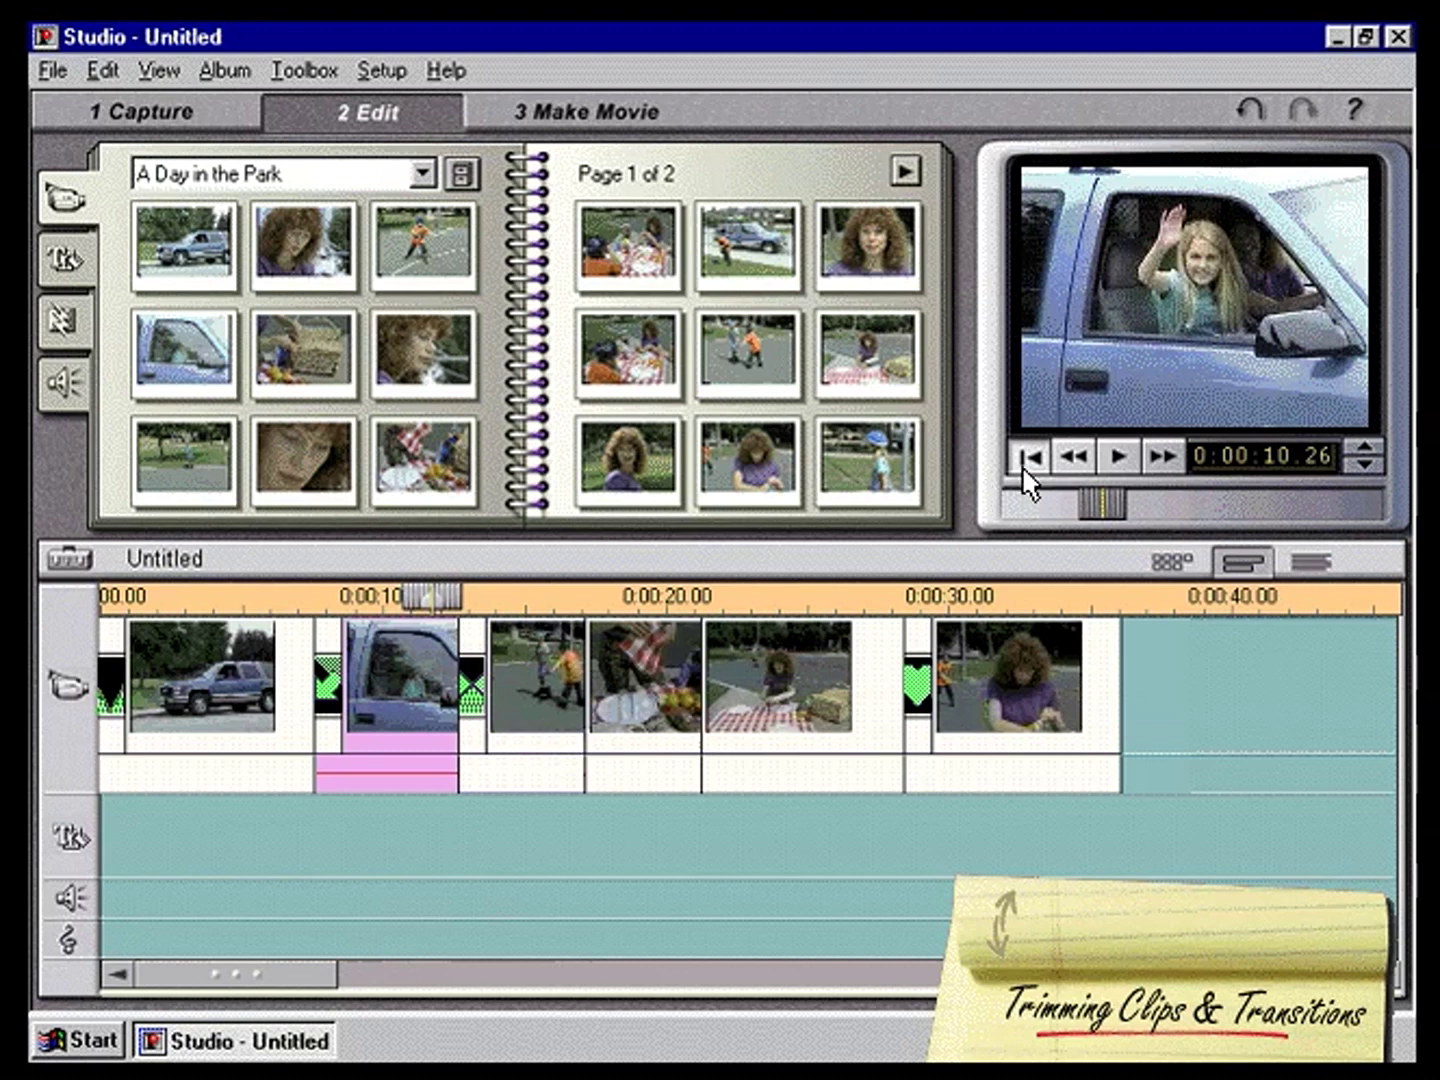
{"action": "left_click", "coordinate": [1116, 459]}
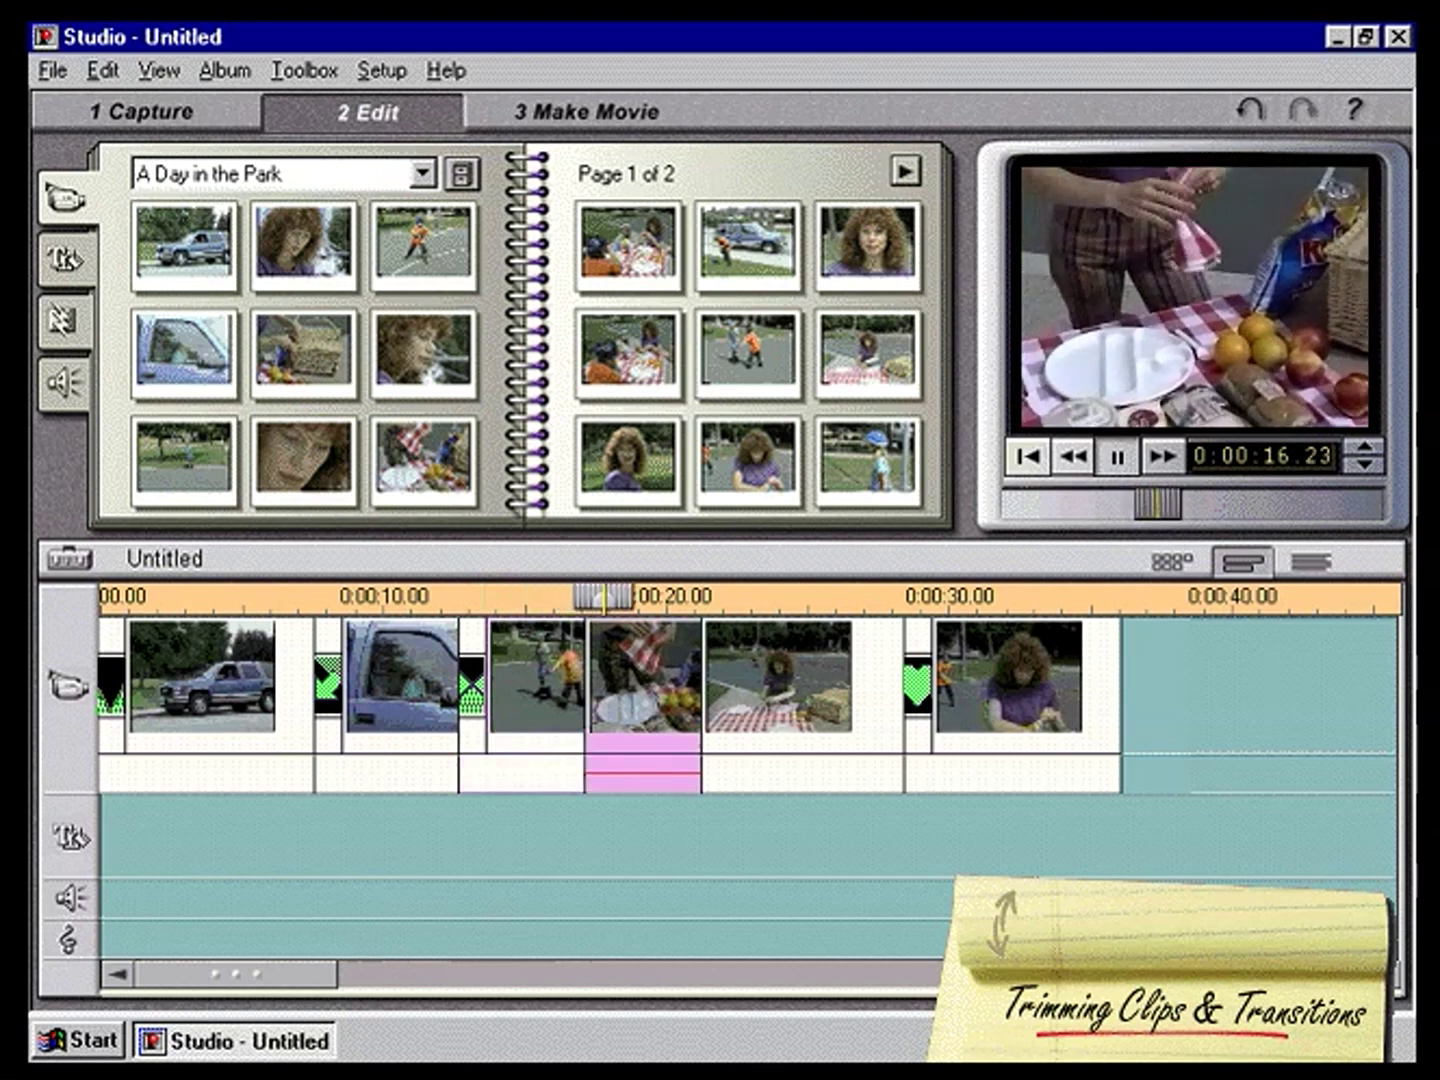
{"action": "left_click", "coordinate": [1120, 462]}
{"action": "left_click", "coordinate": [490, 735]}
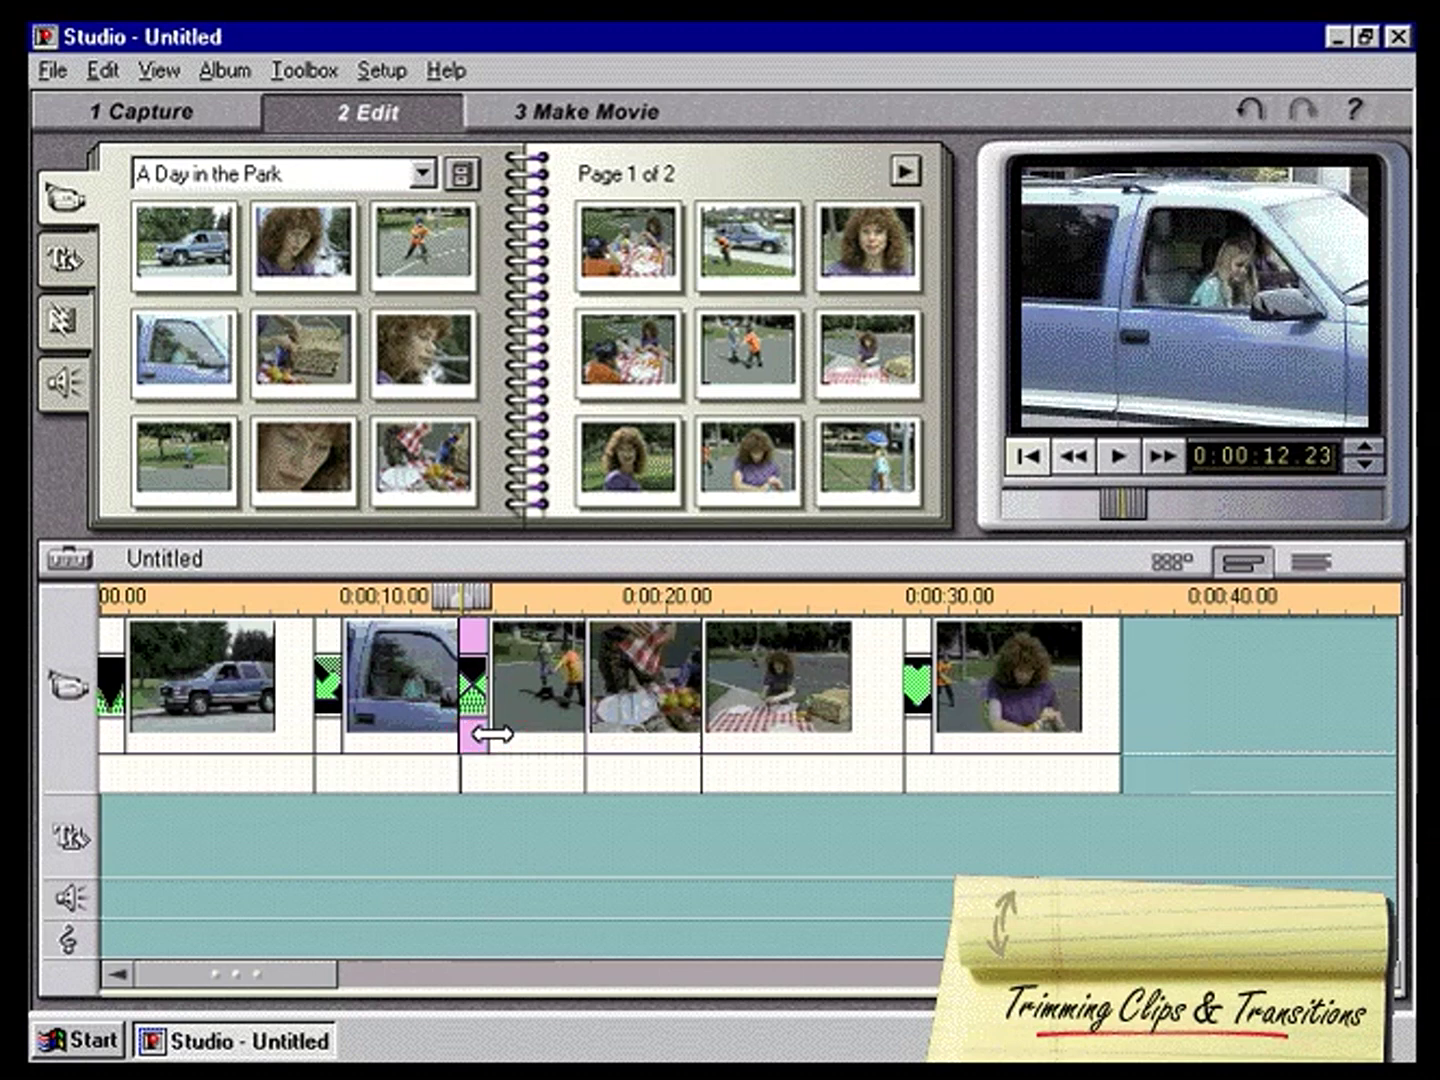
Step: Widen the car-window-to-skating transition and play it back from the car-window clip
{"action": "left_click_drag", "start_coordinate": [490, 735], "coordinate": [530, 731]}
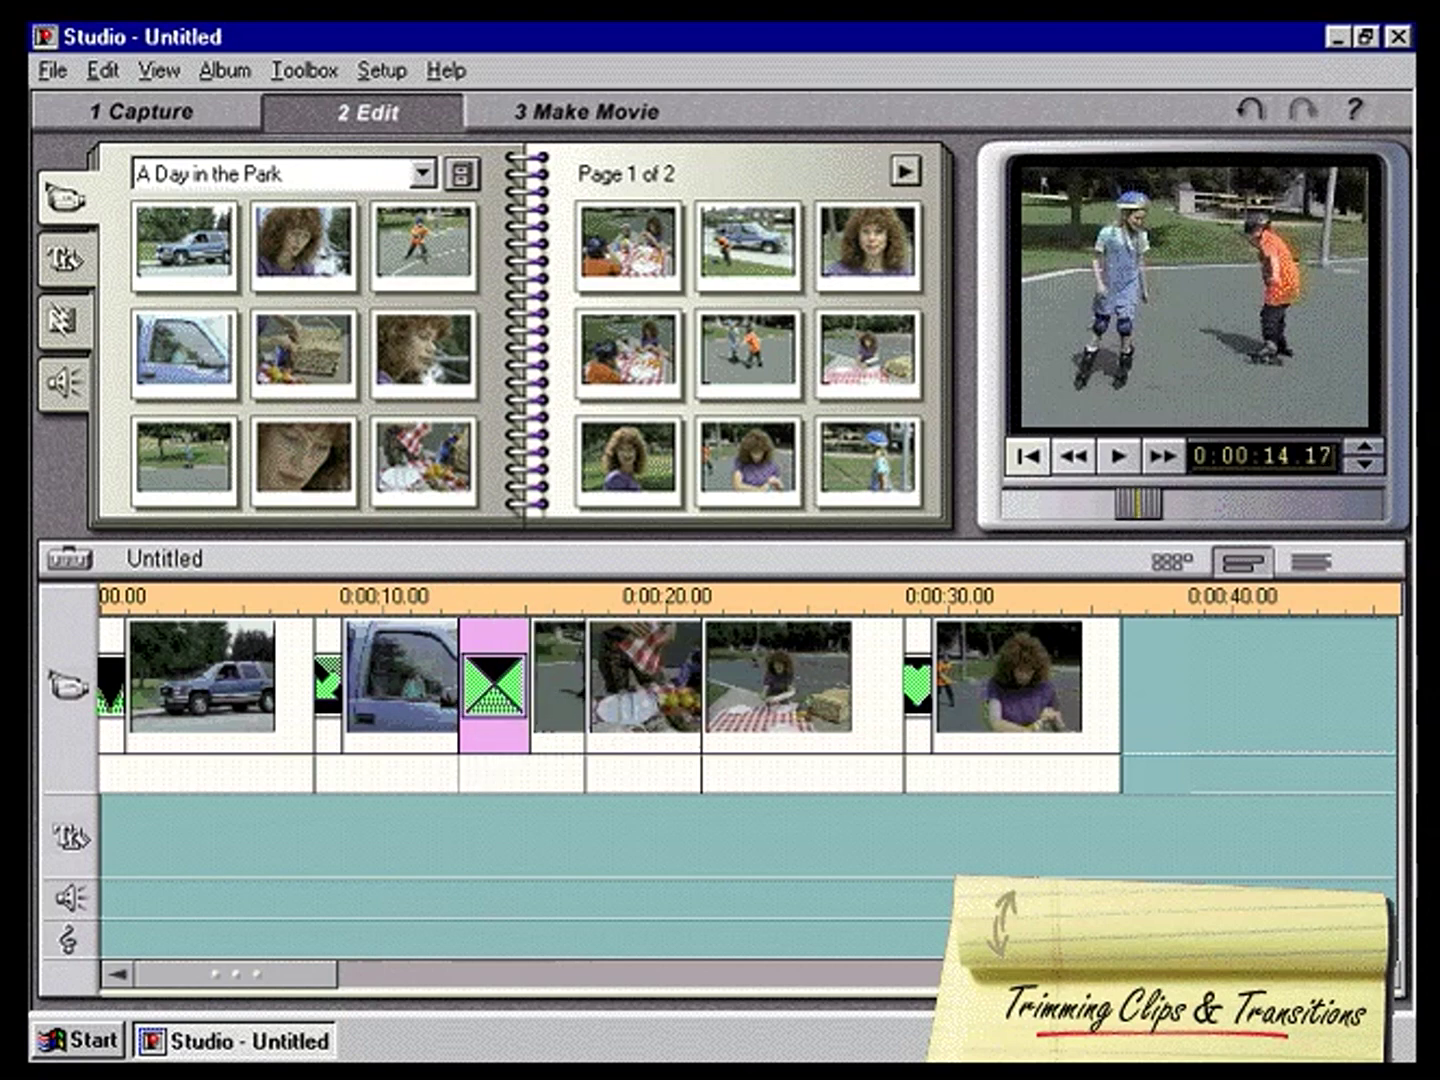
{"action": "left_click", "coordinate": [418, 620]}
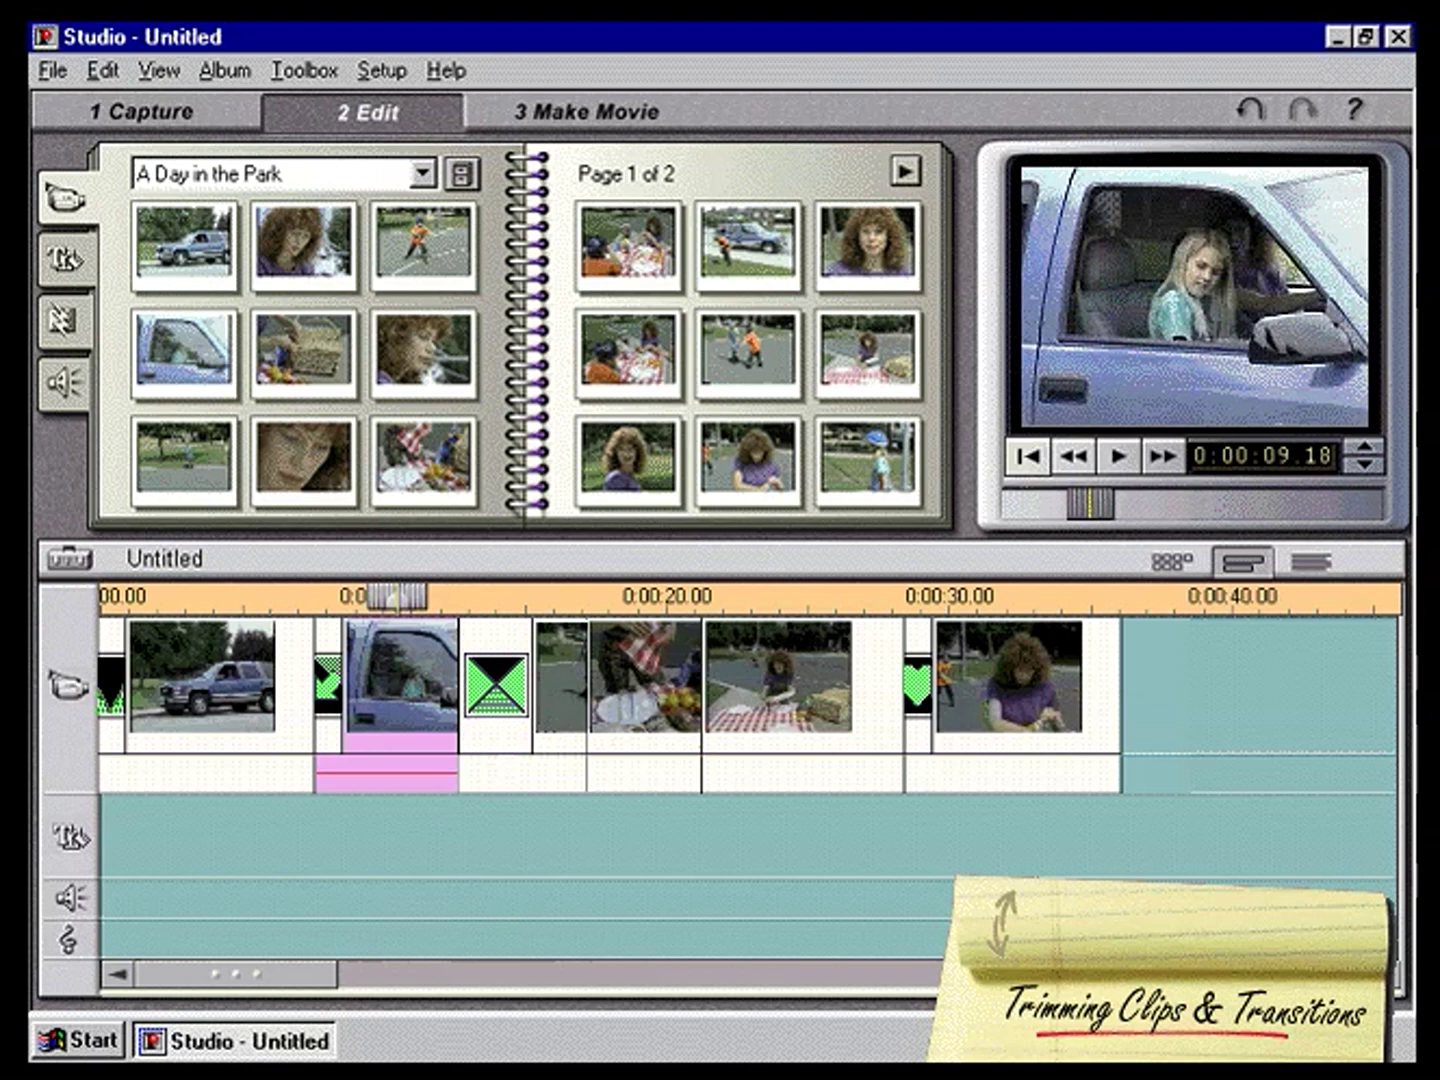
{"action": "left_click", "coordinate": [1117, 457]}
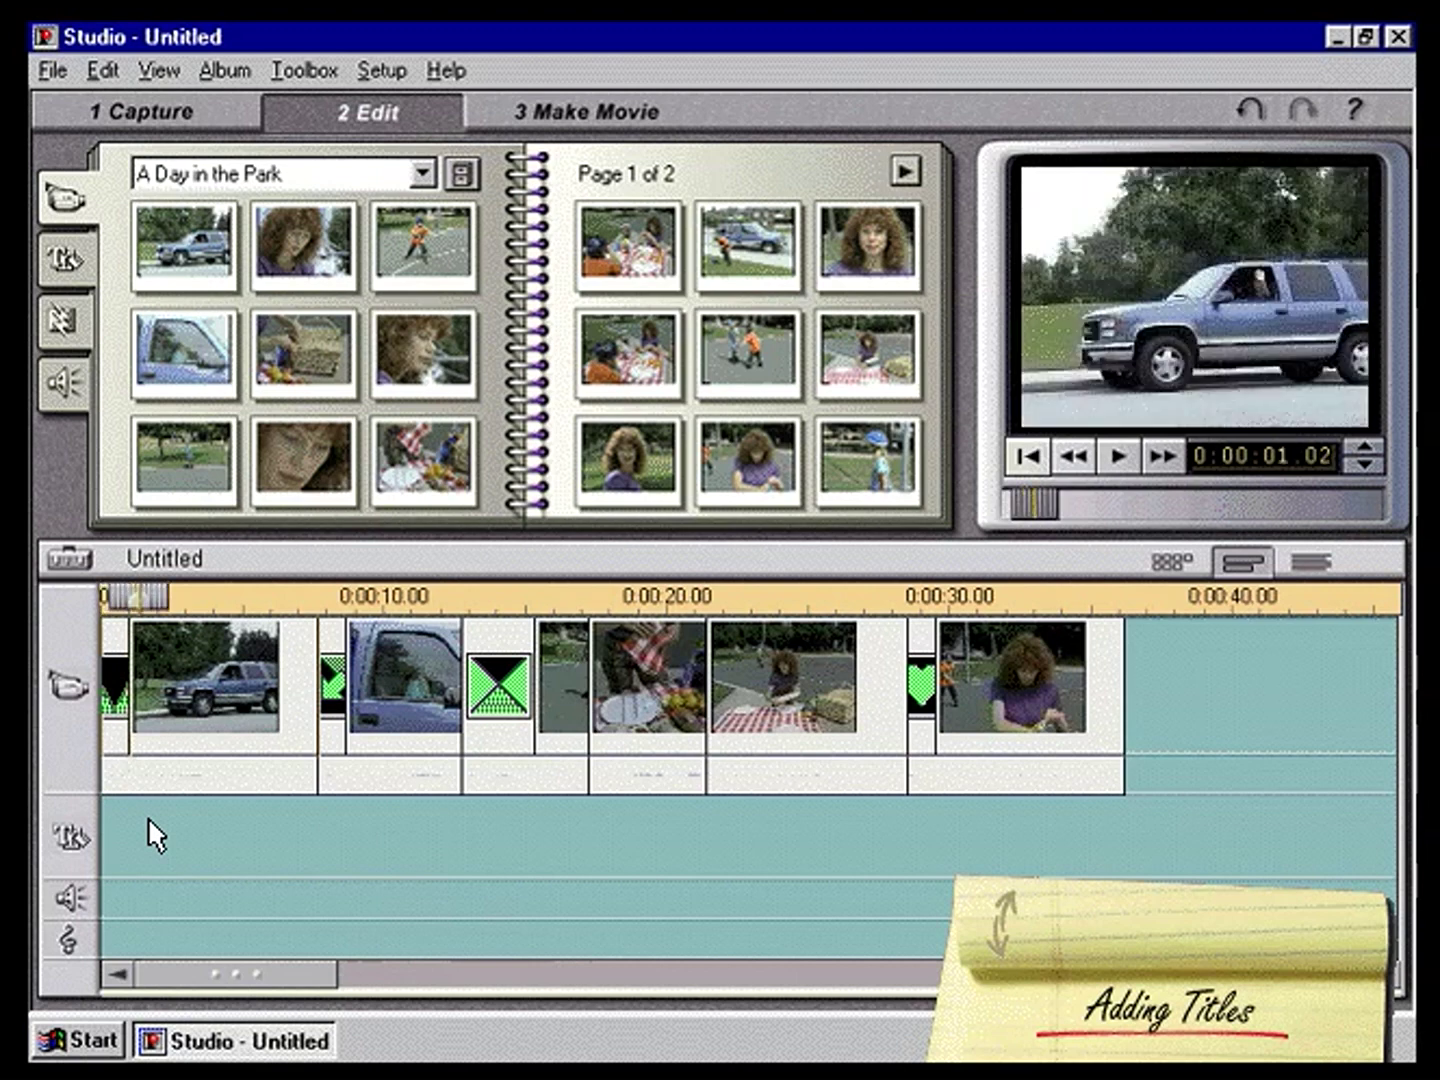
Step: Create a title over the SUV shot reading 'A Day in the Park' and select its text
{"action": "double_click", "coordinate": [149, 822]}
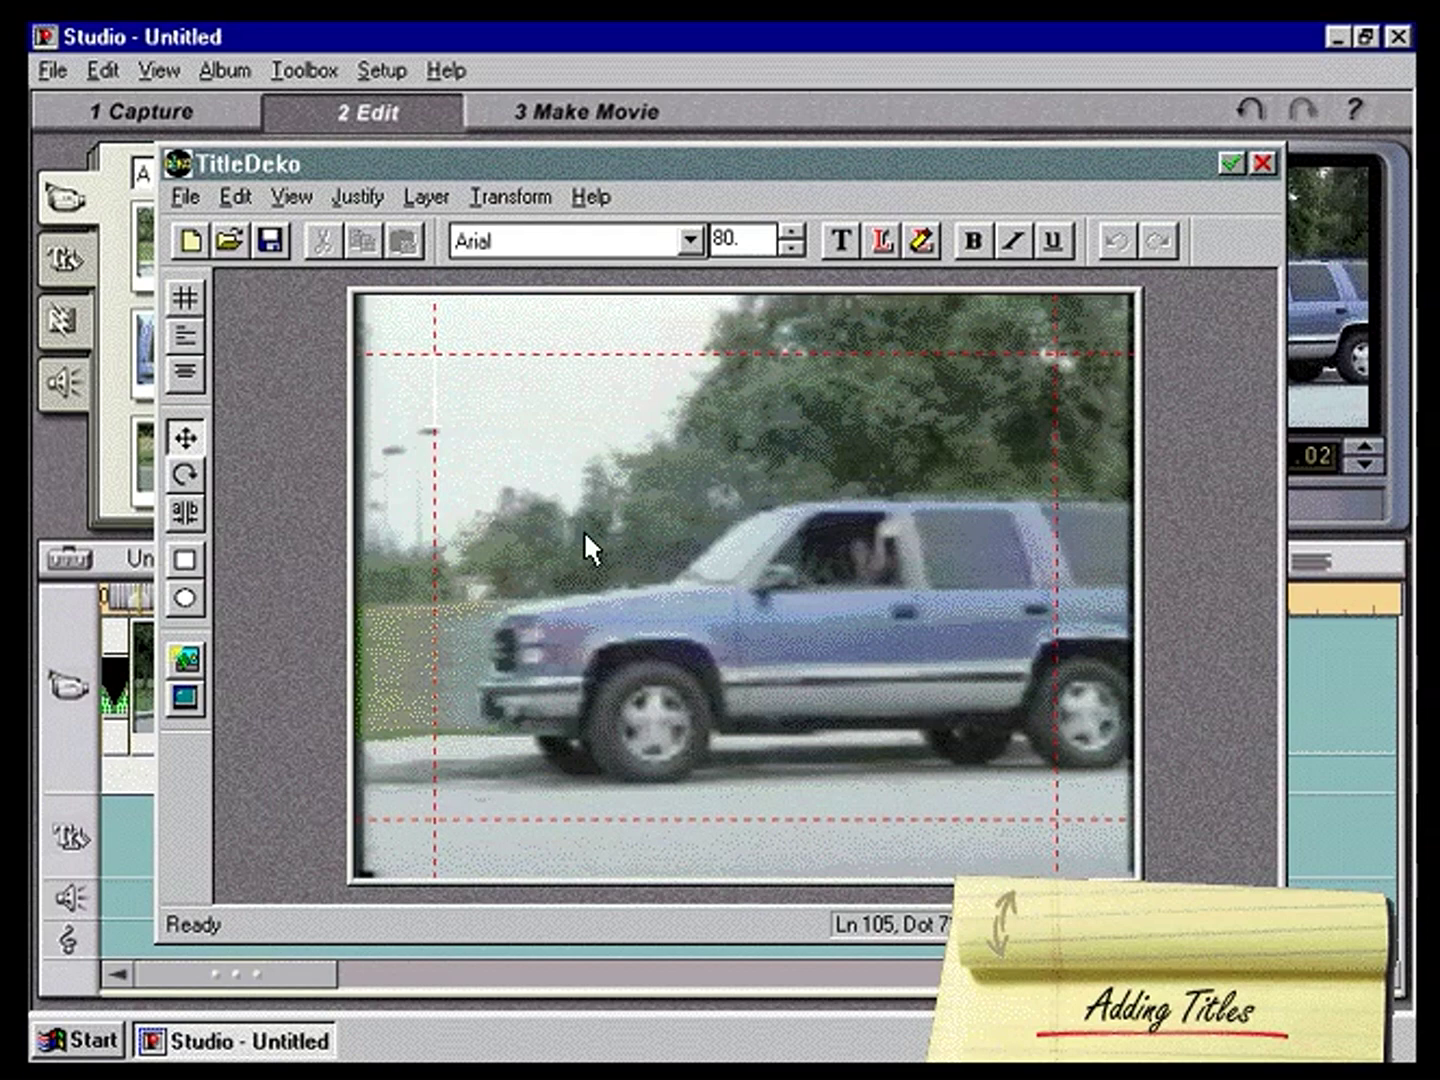
{"action": "left_click", "coordinate": [493, 492]}
{"action": "type", "text": "A Day "}
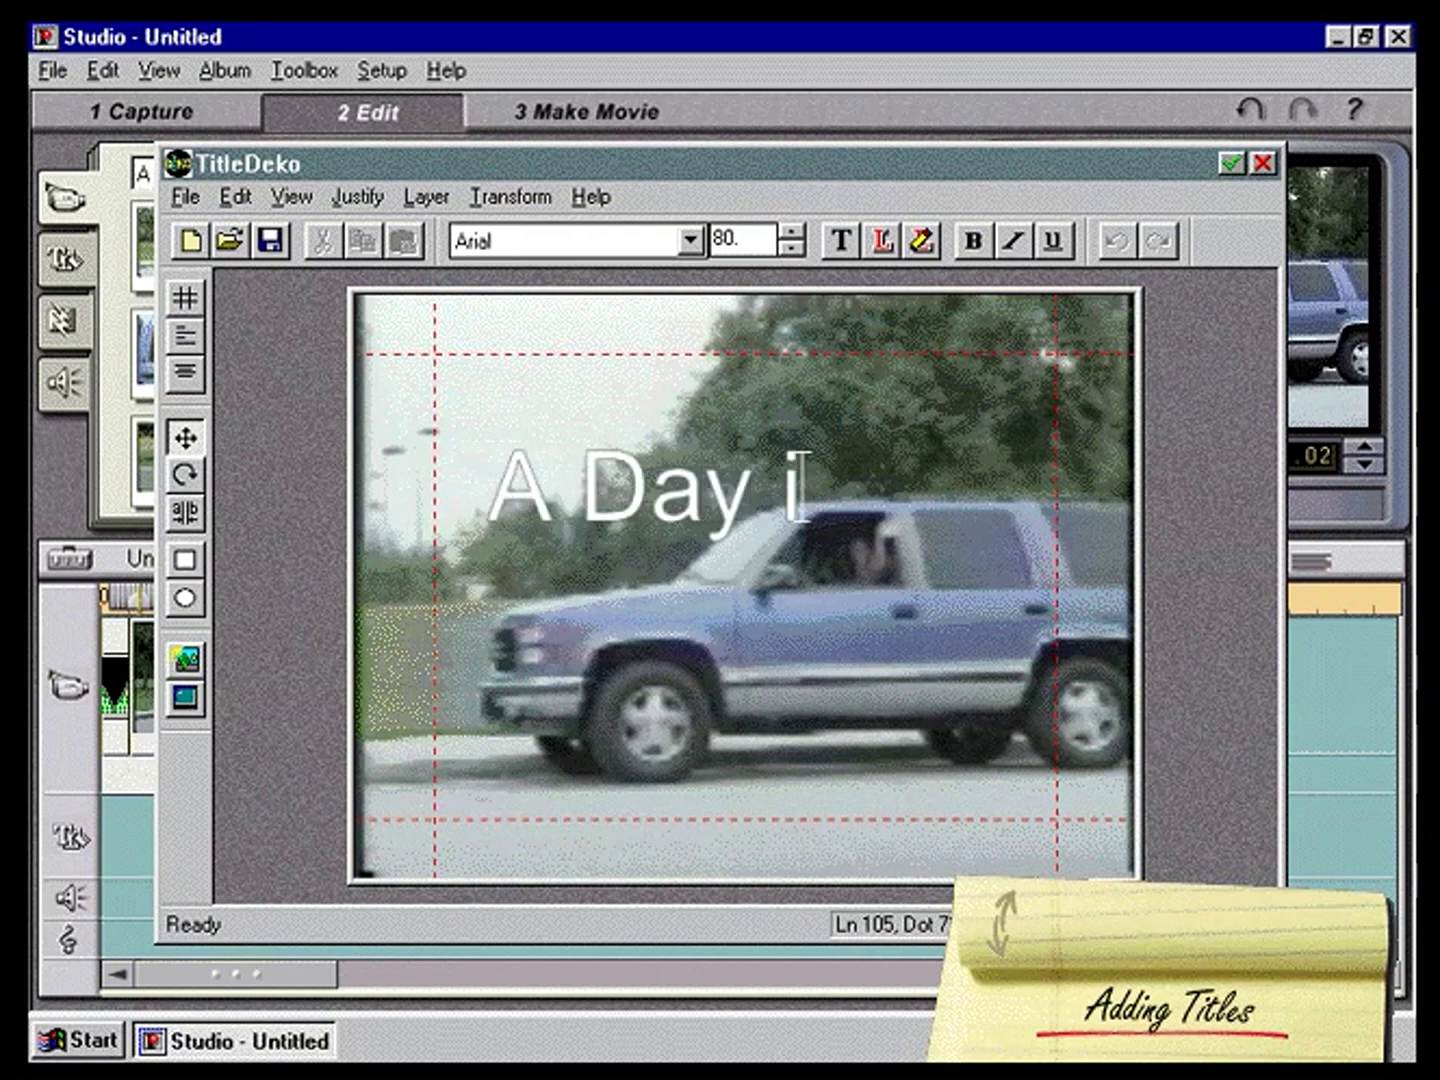
{"action": "type", "text": "in the Park"}
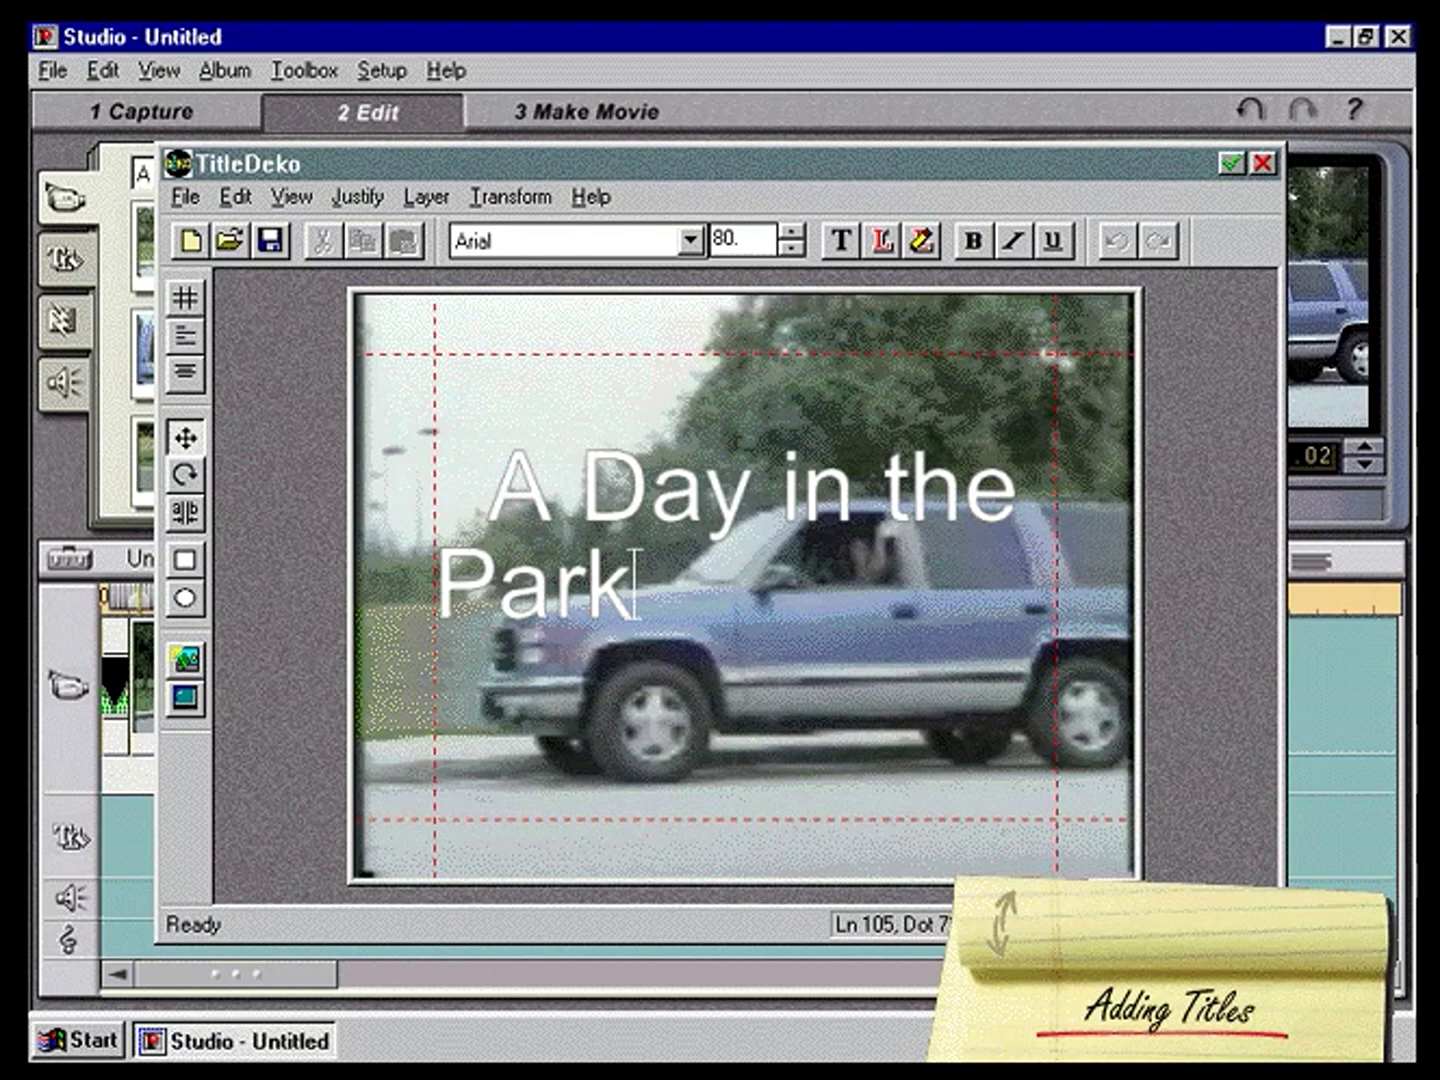
{"action": "left_click", "coordinate": [486, 488]}
{"action": "left_click_drag", "start_coordinate": [486, 488], "coordinate": [636, 580]}
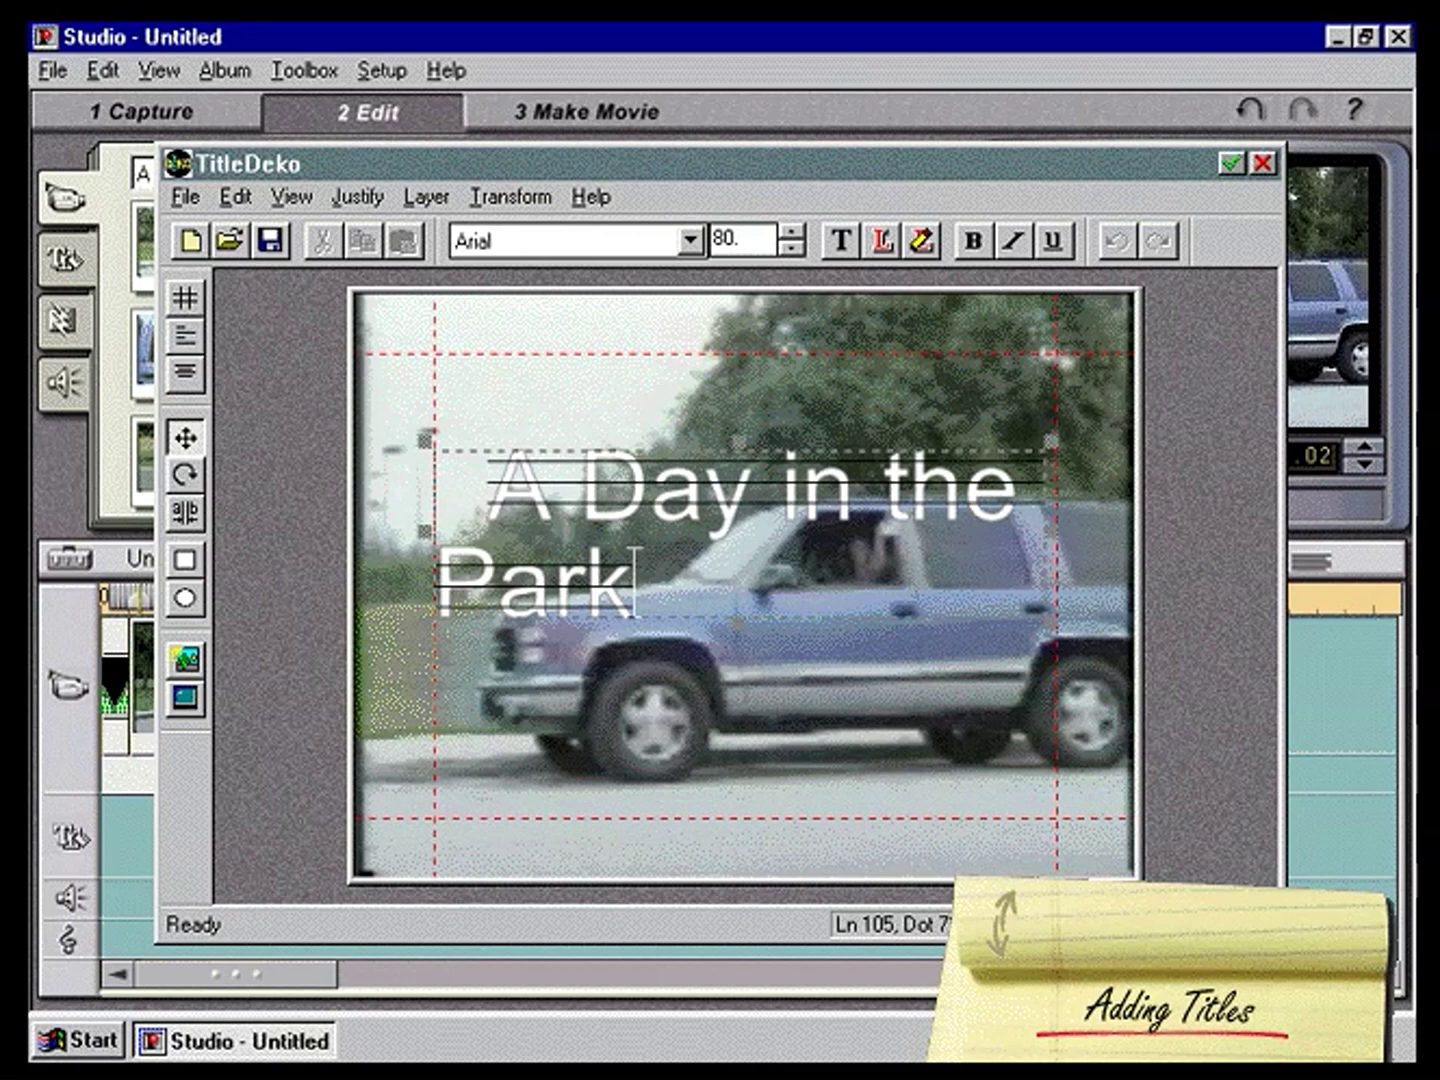
{"action": "left_click", "coordinate": [294, 196]}
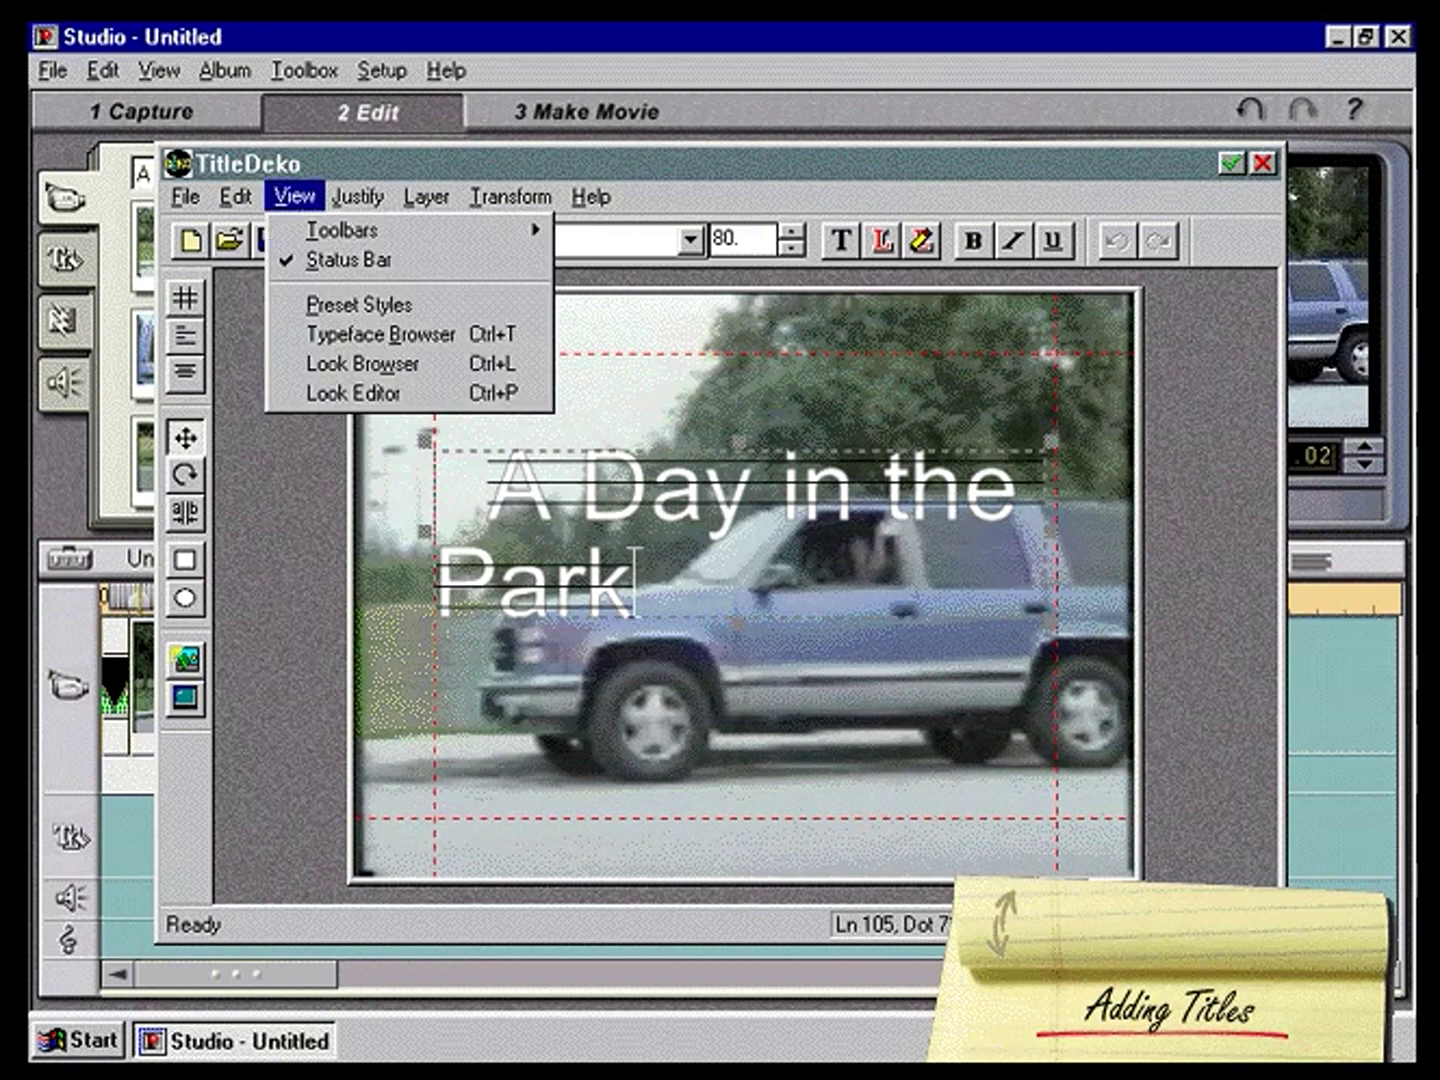
Step: Apply pink-purple preset style 5 to the title and stretch its text box taller
{"action": "left_click", "coordinate": [283, 316]}
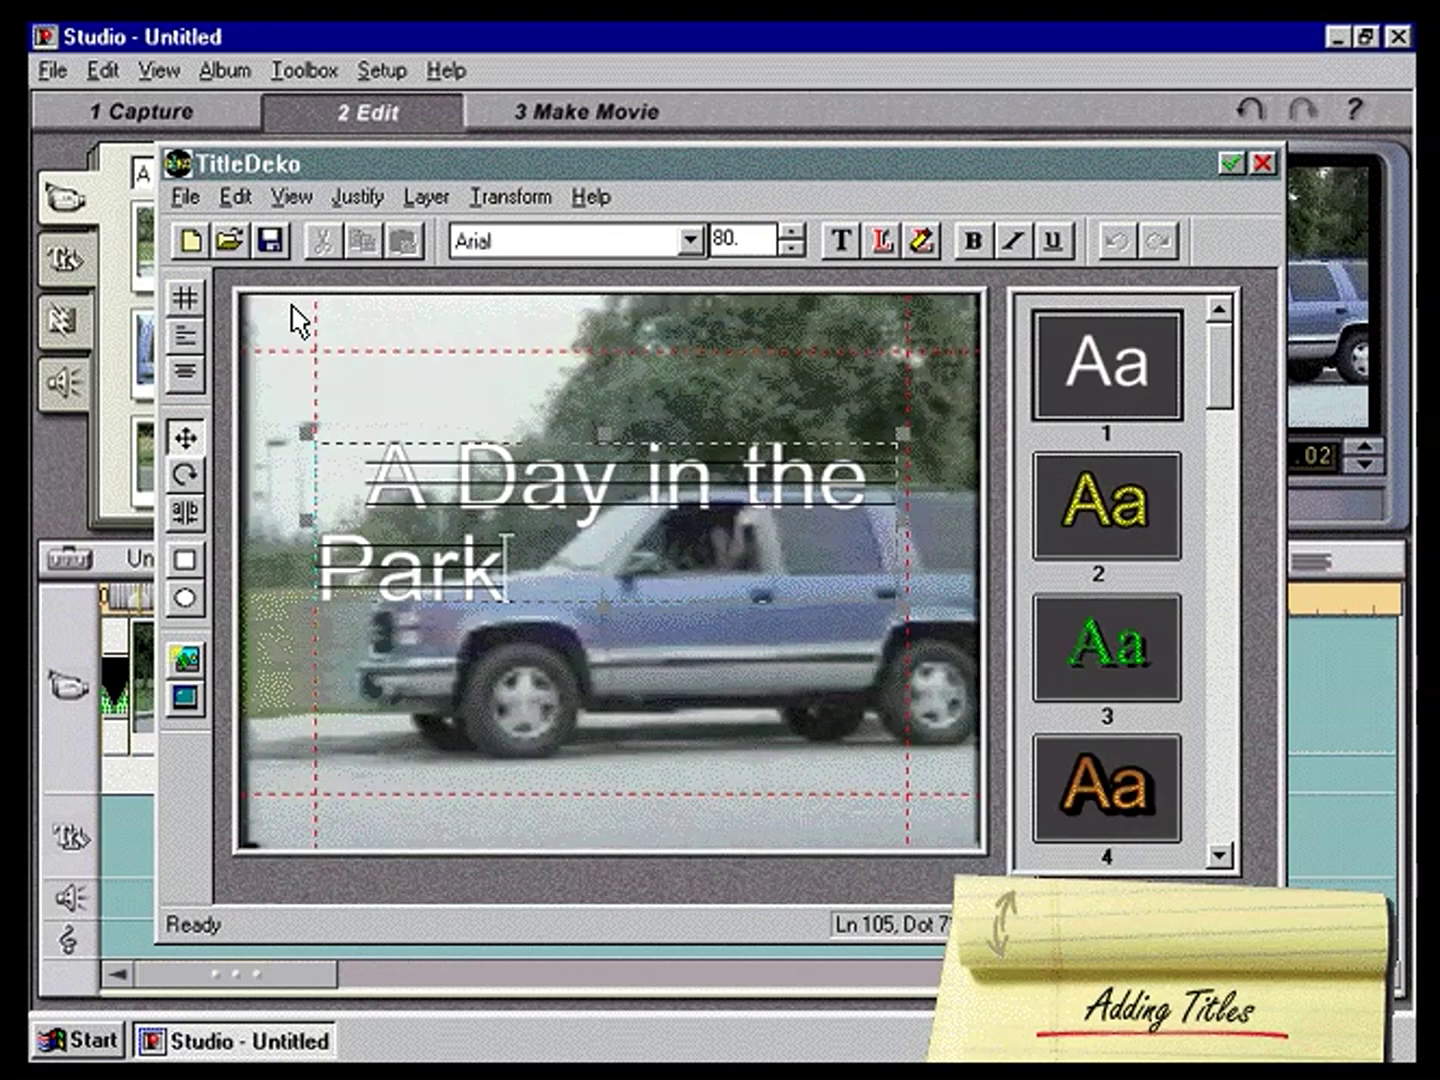
{"action": "left_click", "coordinate": [1222, 553]}
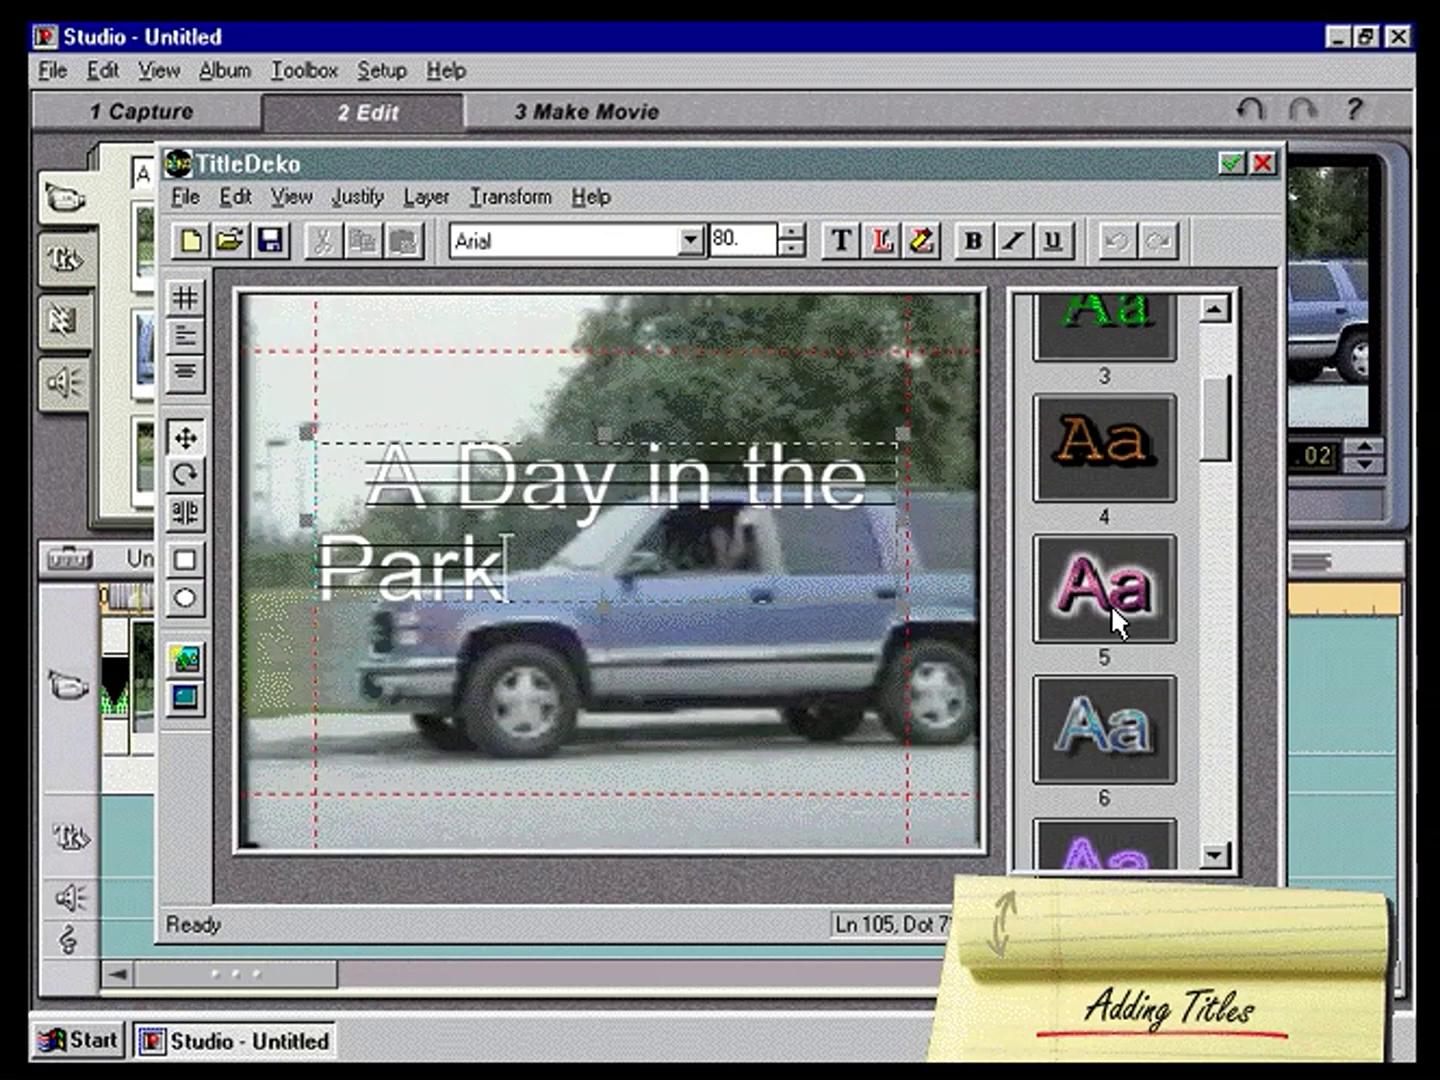
{"action": "left_click", "coordinate": [1077, 626]}
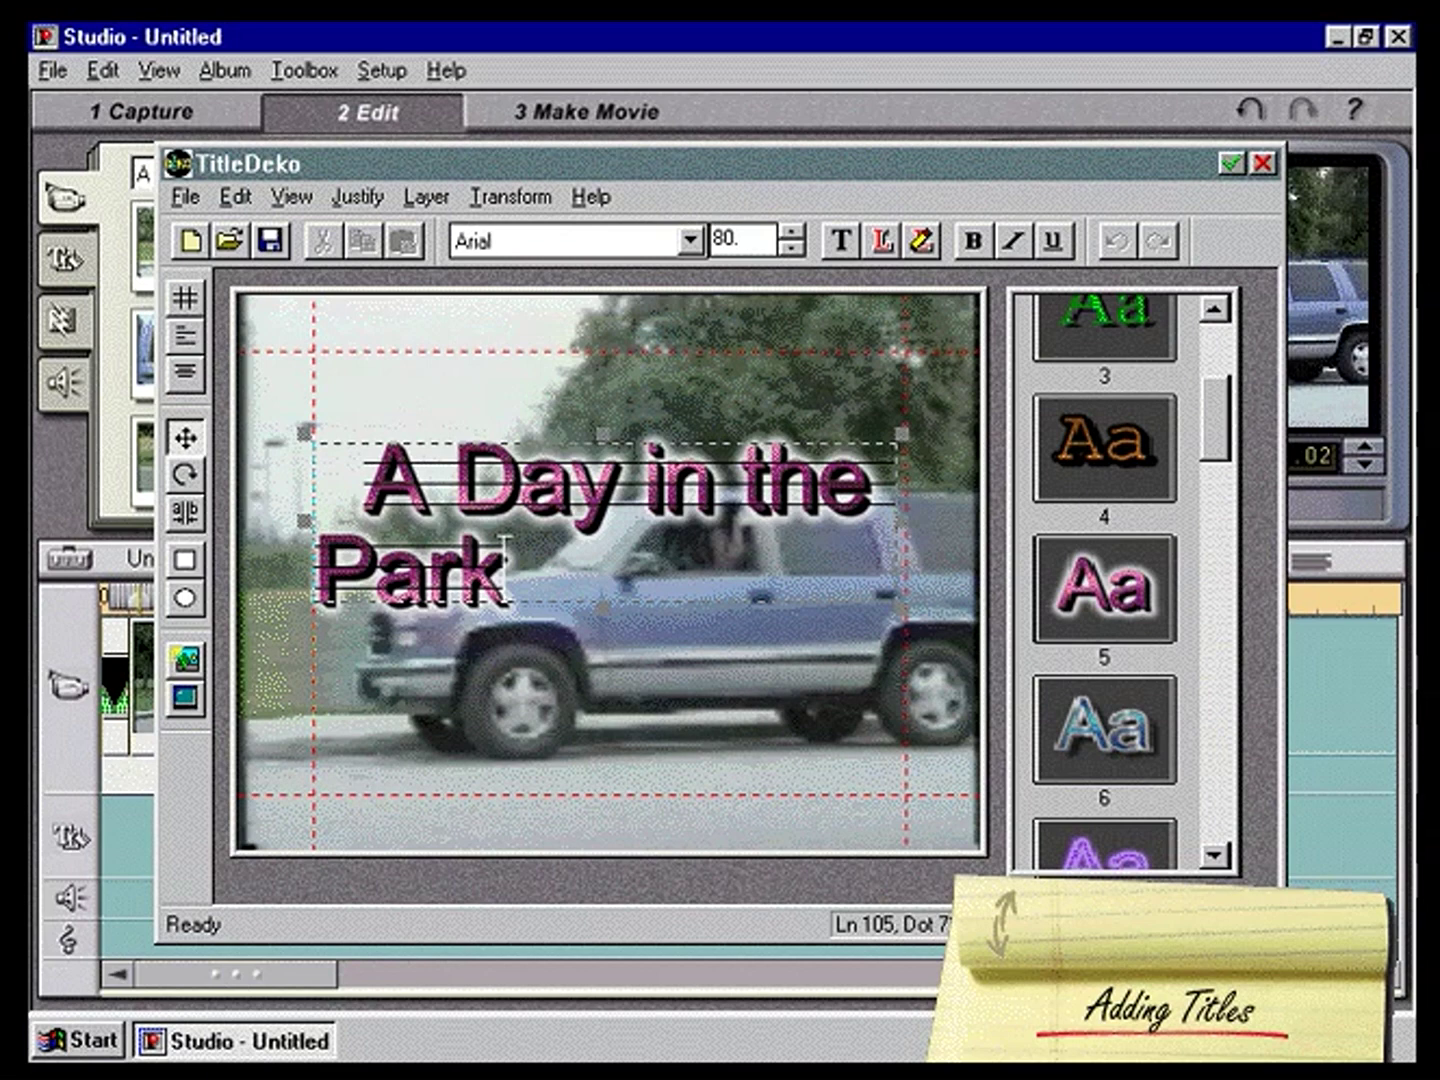
{"action": "left_click_drag", "start_coordinate": [887, 604], "coordinate": [937, 824]}
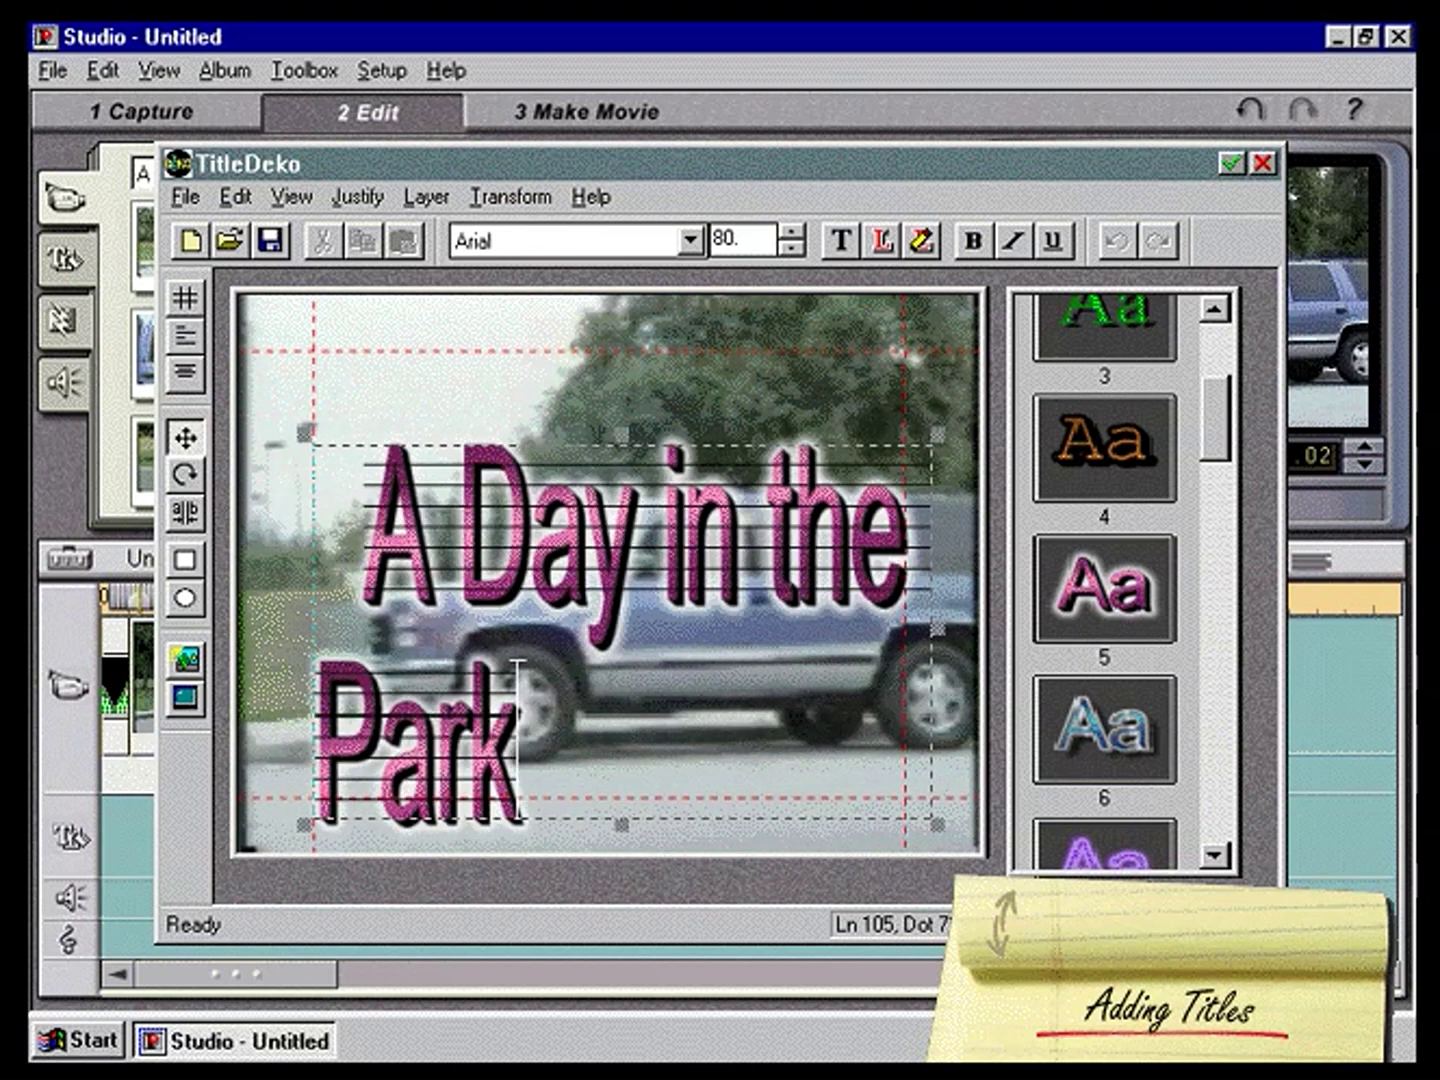
Step: Center-justify the title so it sits in the middle of the frame
{"action": "left_click", "coordinate": [185, 297]}
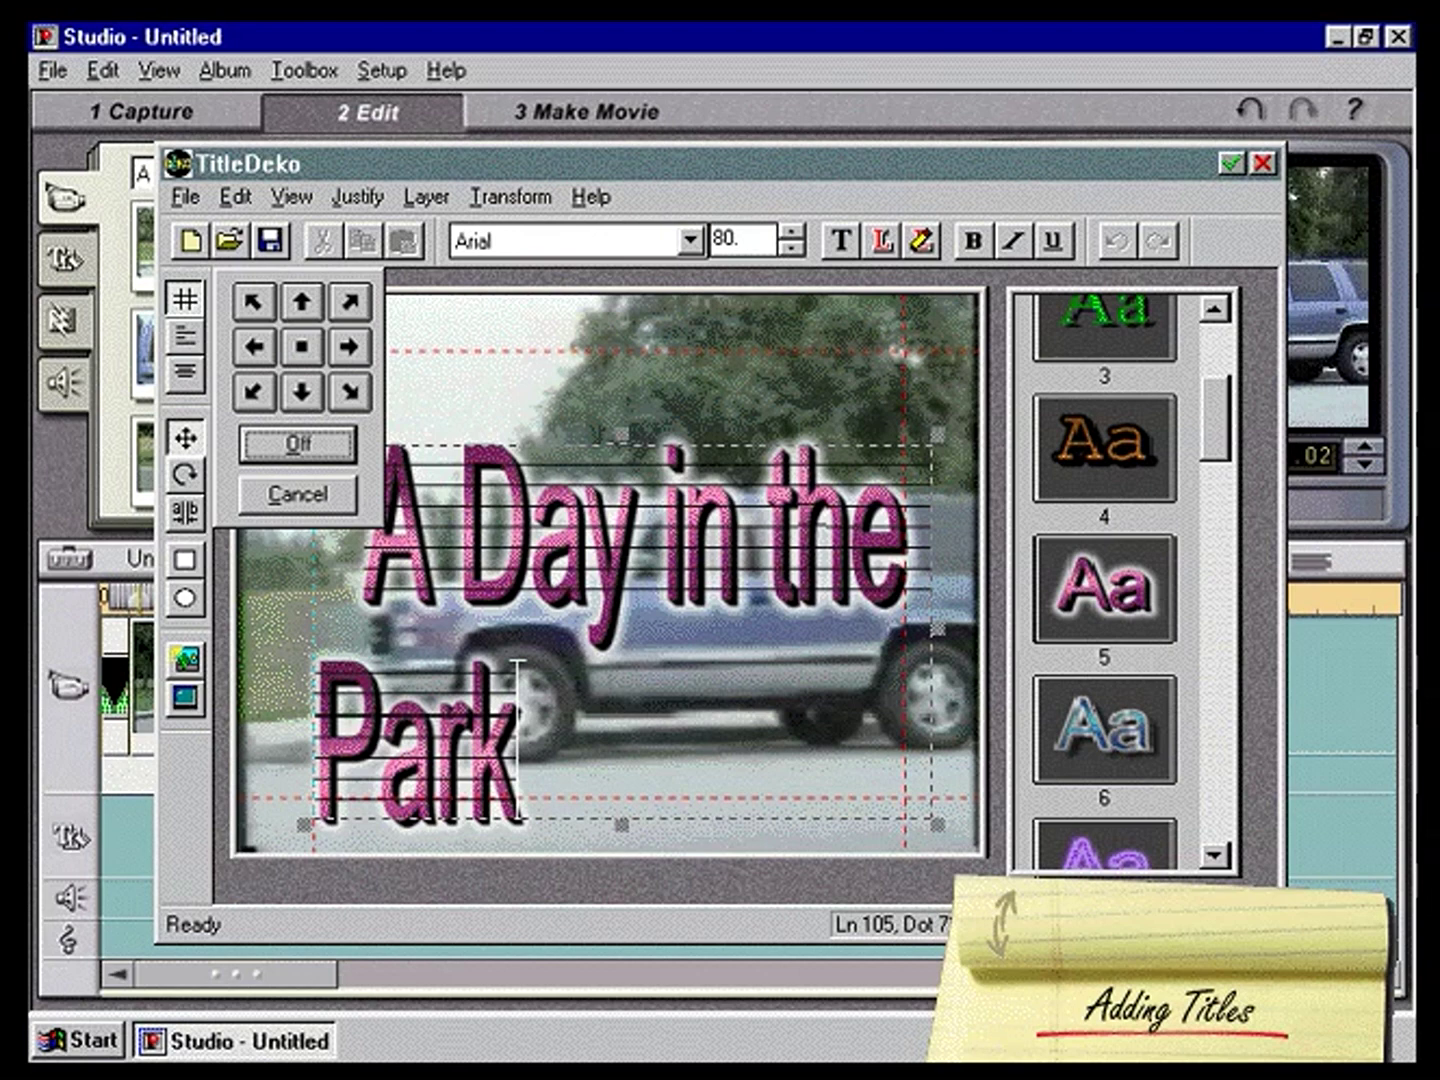
{"action": "left_click", "coordinate": [301, 346]}
{"action": "left_click", "coordinate": [300, 444]}
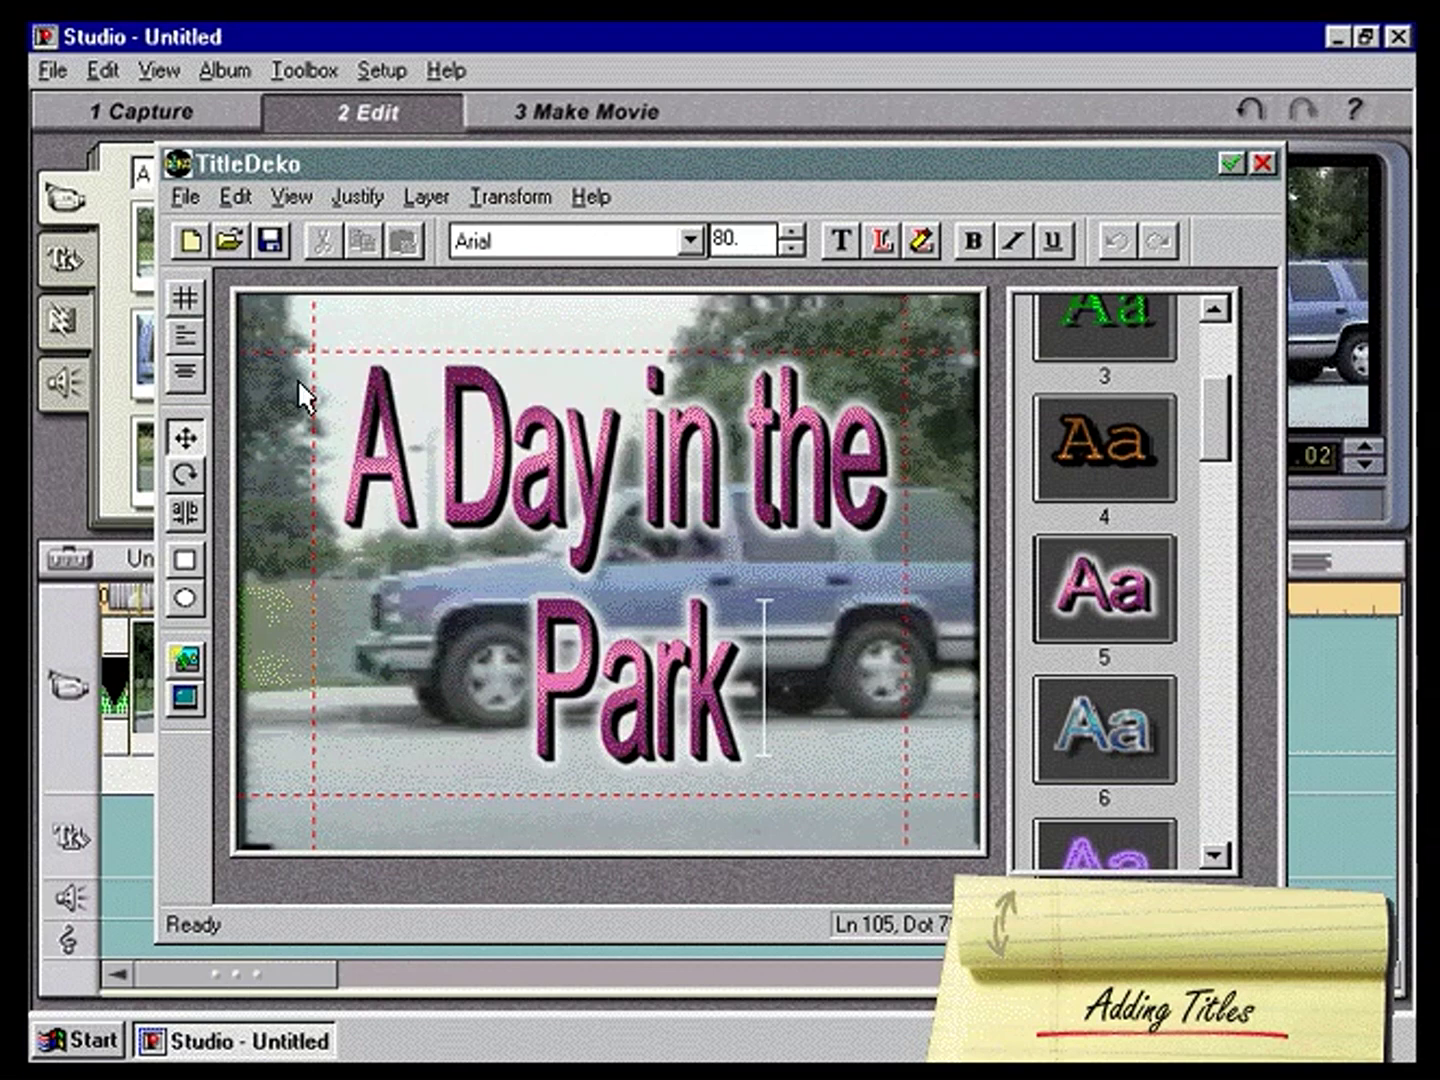
Step: Add the title to the title track with a right-arrow wipe at its start and end
{"action": "left_click", "coordinate": [1231, 163]}
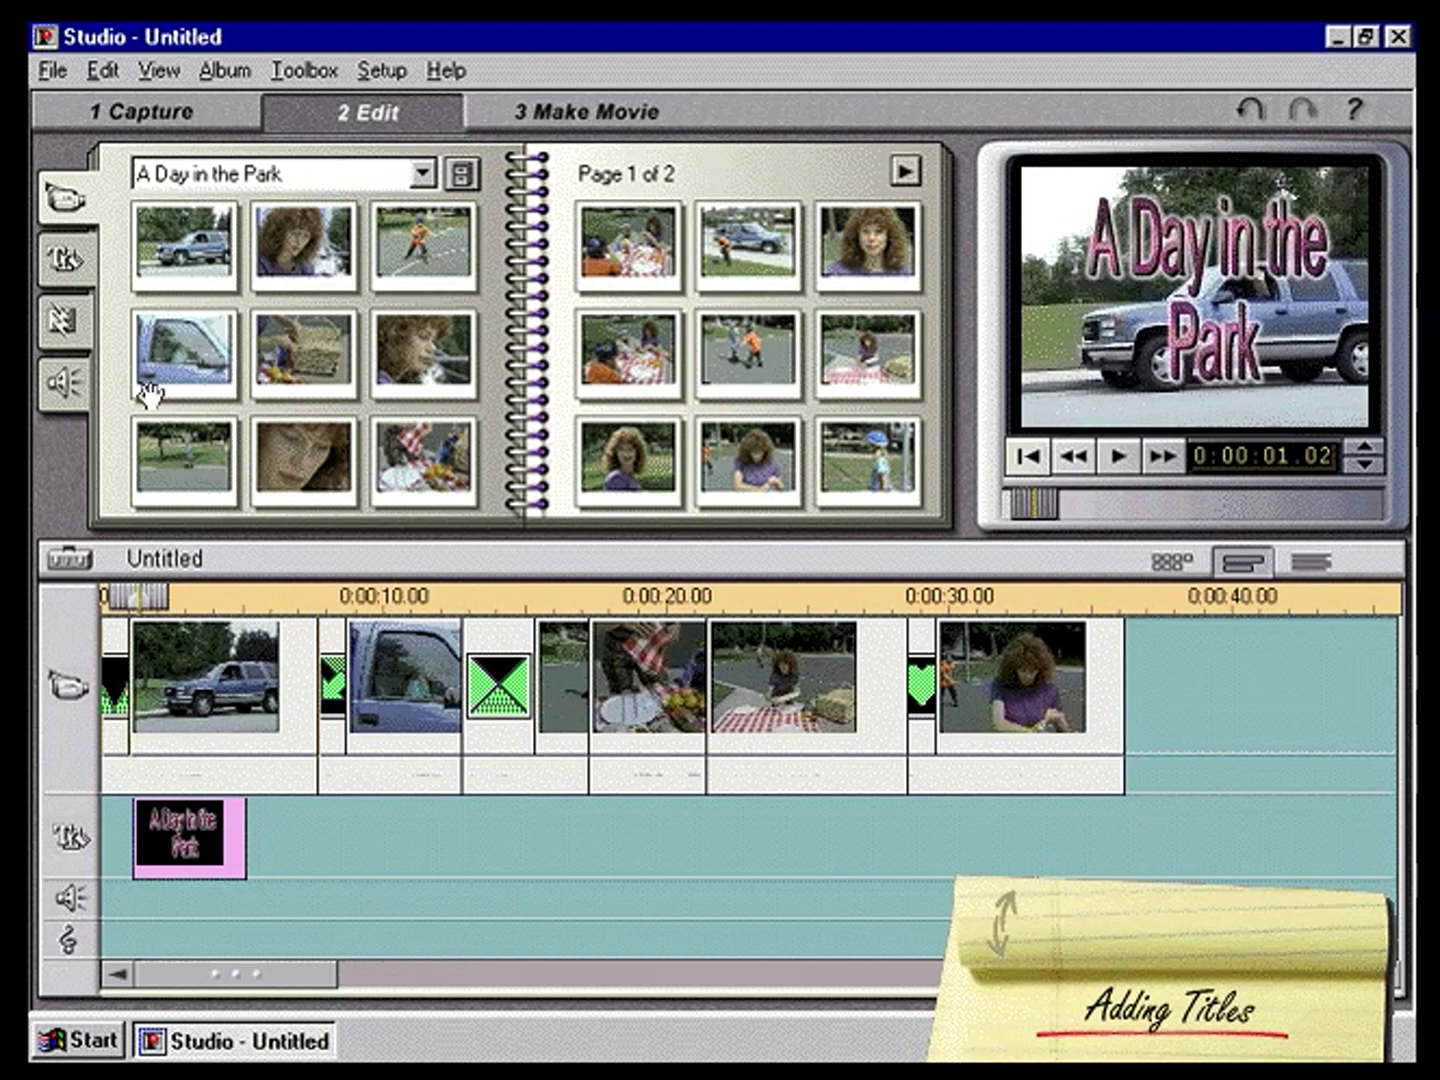
{"action": "left_click", "coordinate": [66, 322]}
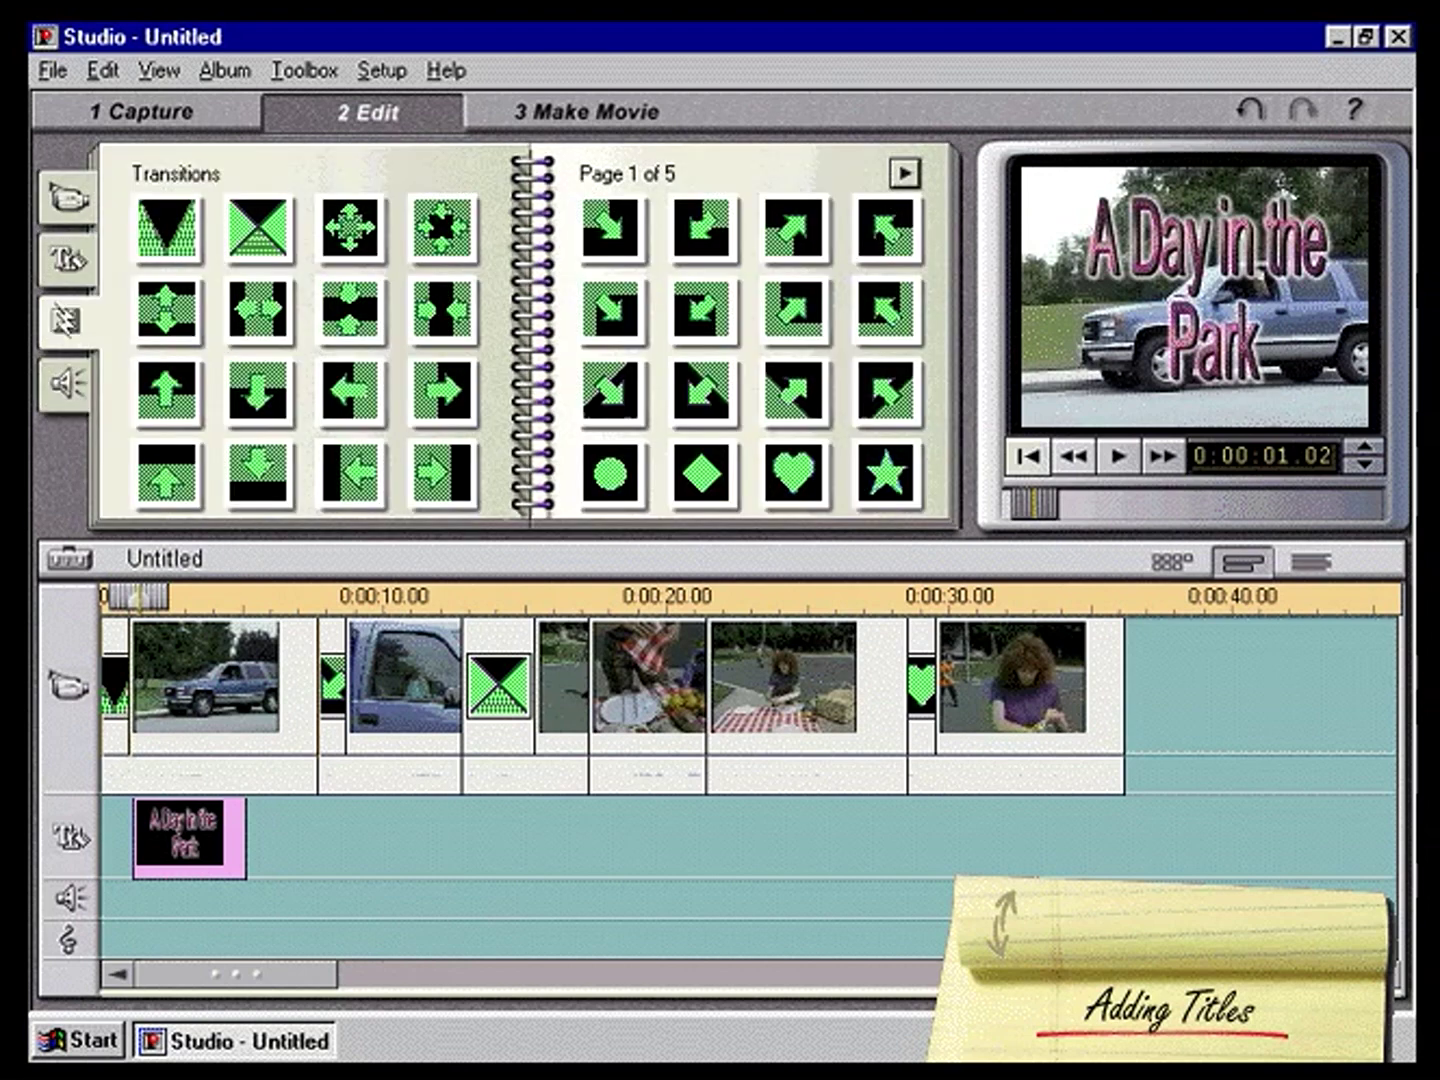
{"action": "left_click_drag", "start_coordinate": [441, 473], "coordinate": [158, 820]}
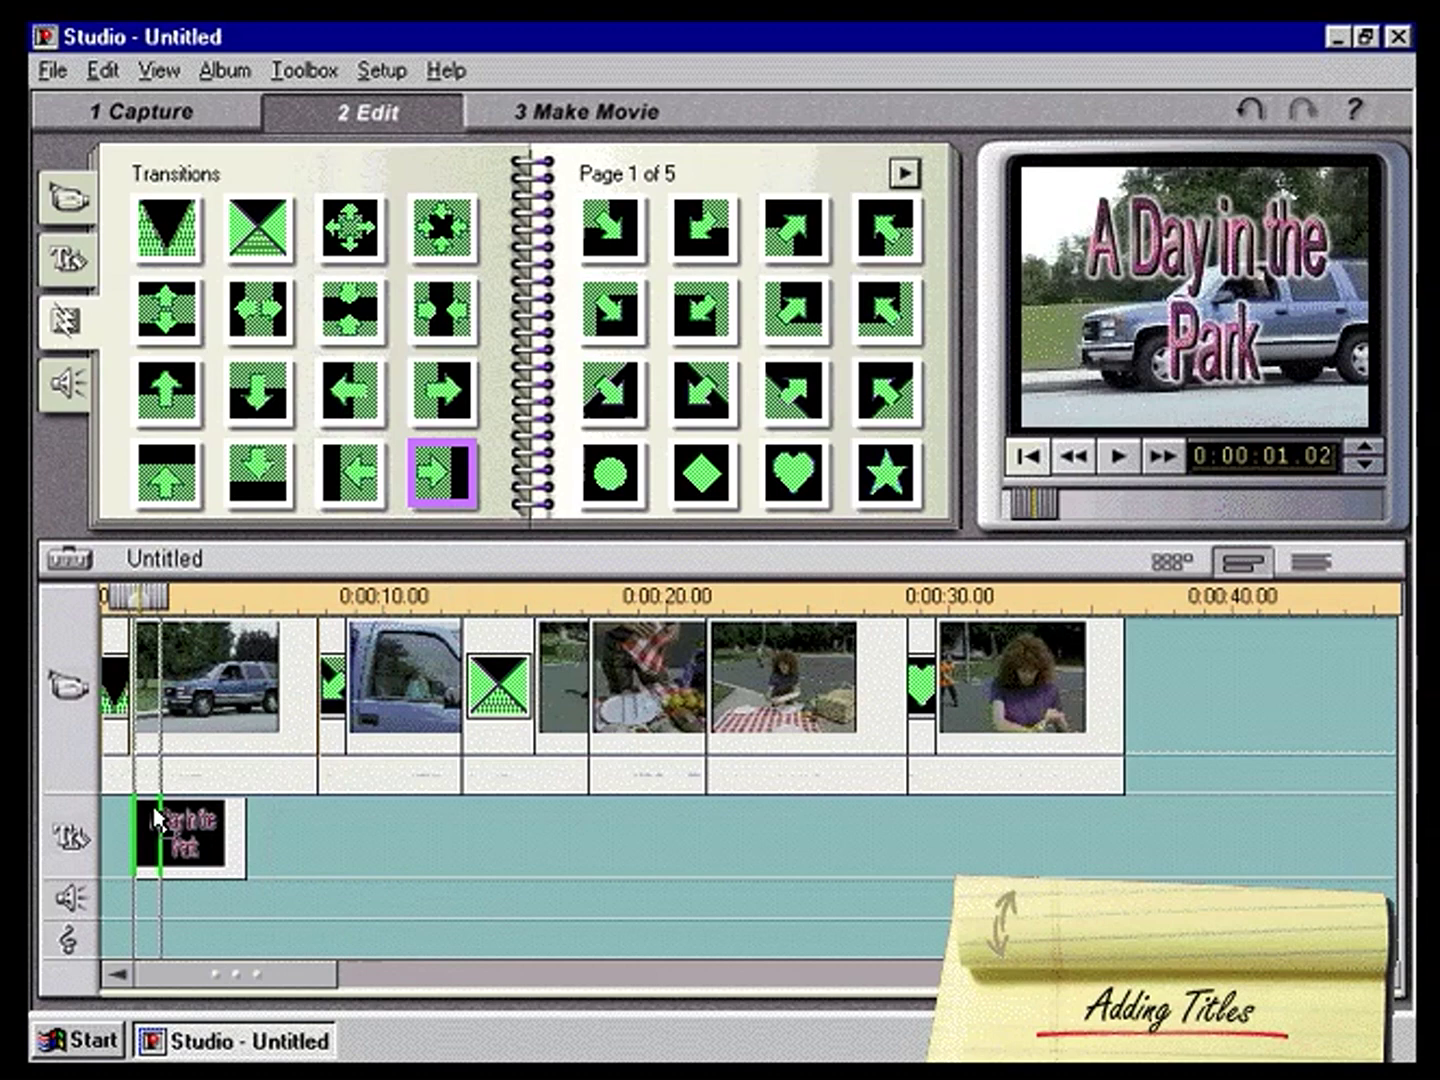
{"action": "left_click_drag", "start_coordinate": [158, 820], "coordinate": [160, 820]}
{"action": "left_click_drag", "start_coordinate": [441, 473], "coordinate": [243, 820]}
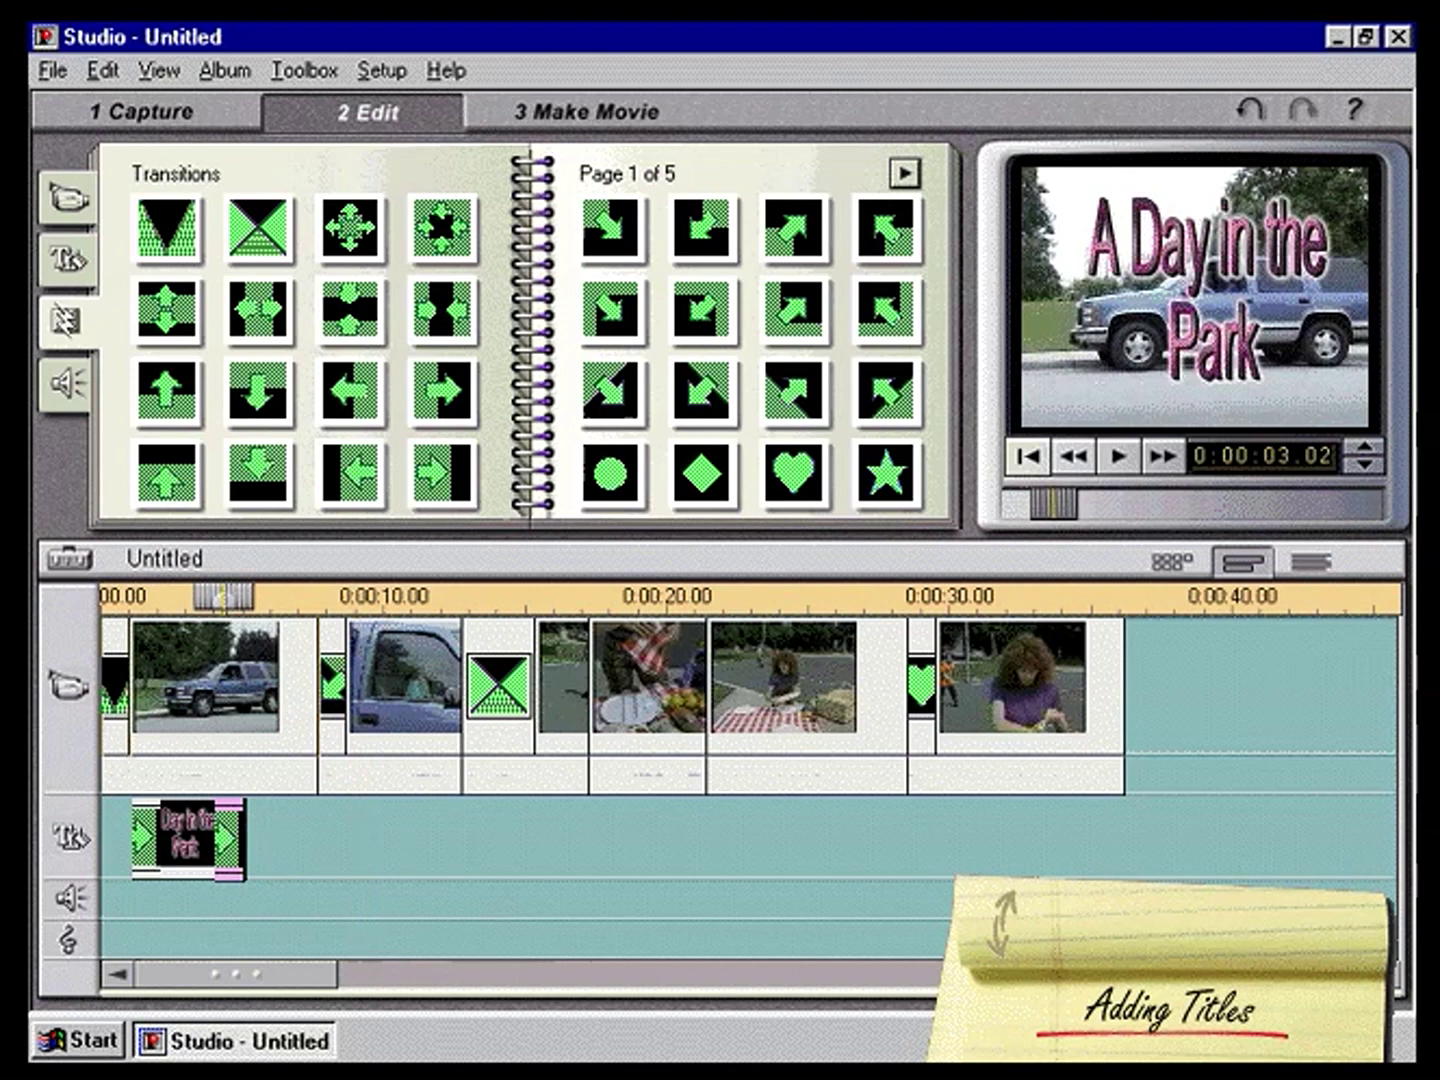
{"action": "left_click", "coordinate": [1030, 459]}
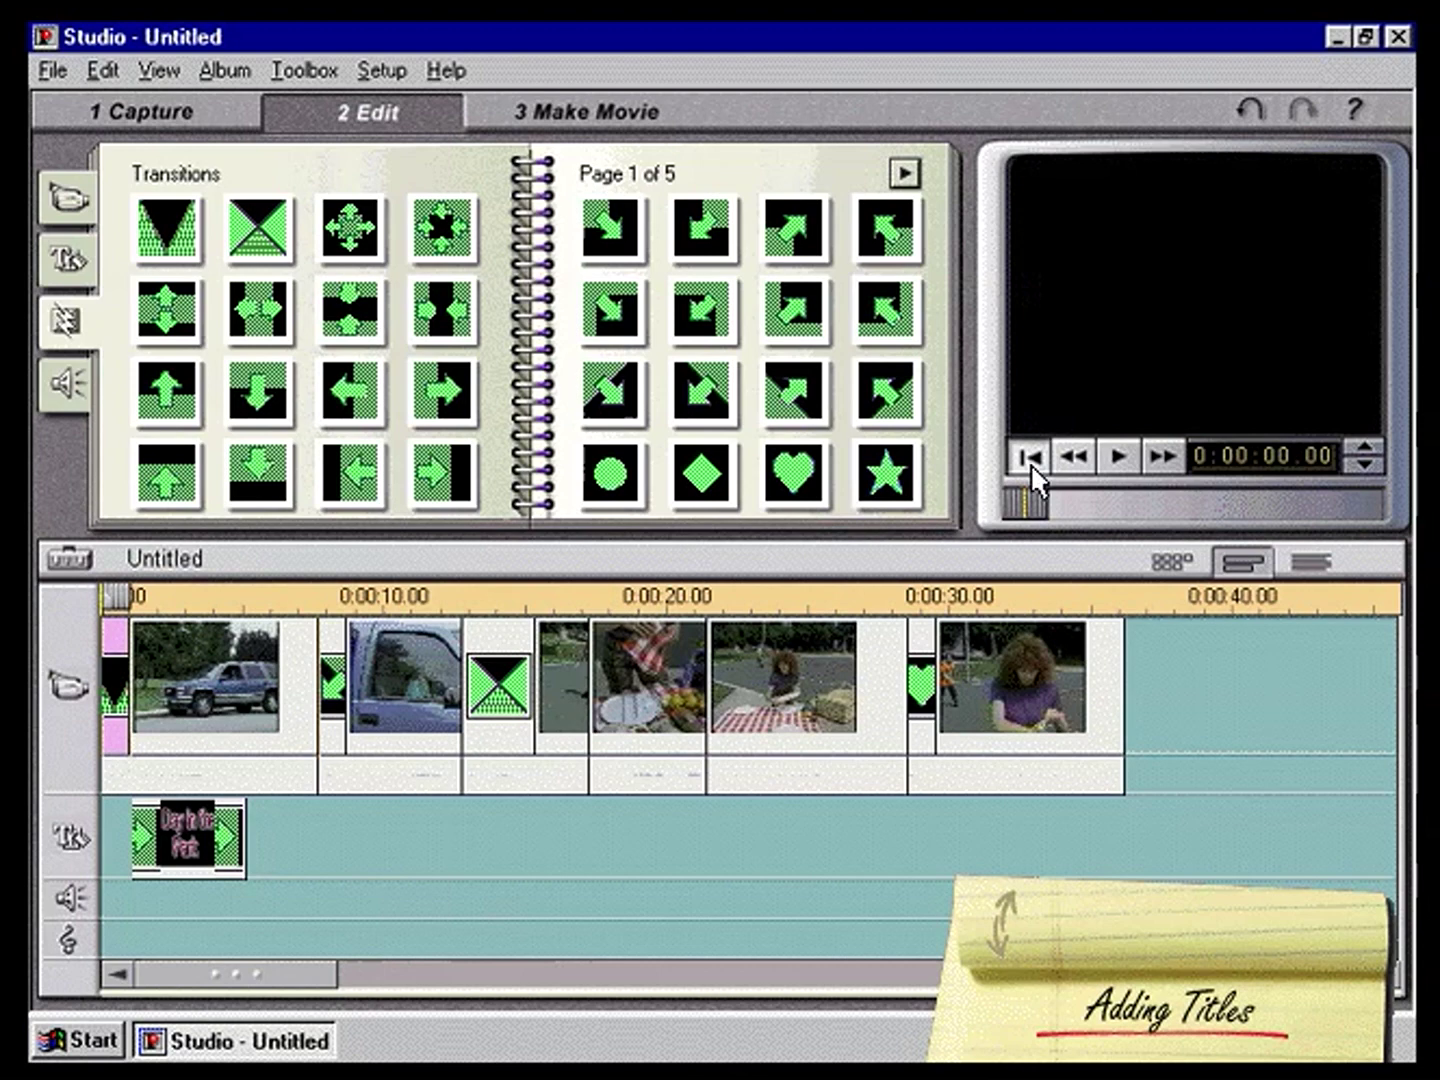
{"action": "left_click", "coordinate": [1119, 458]}
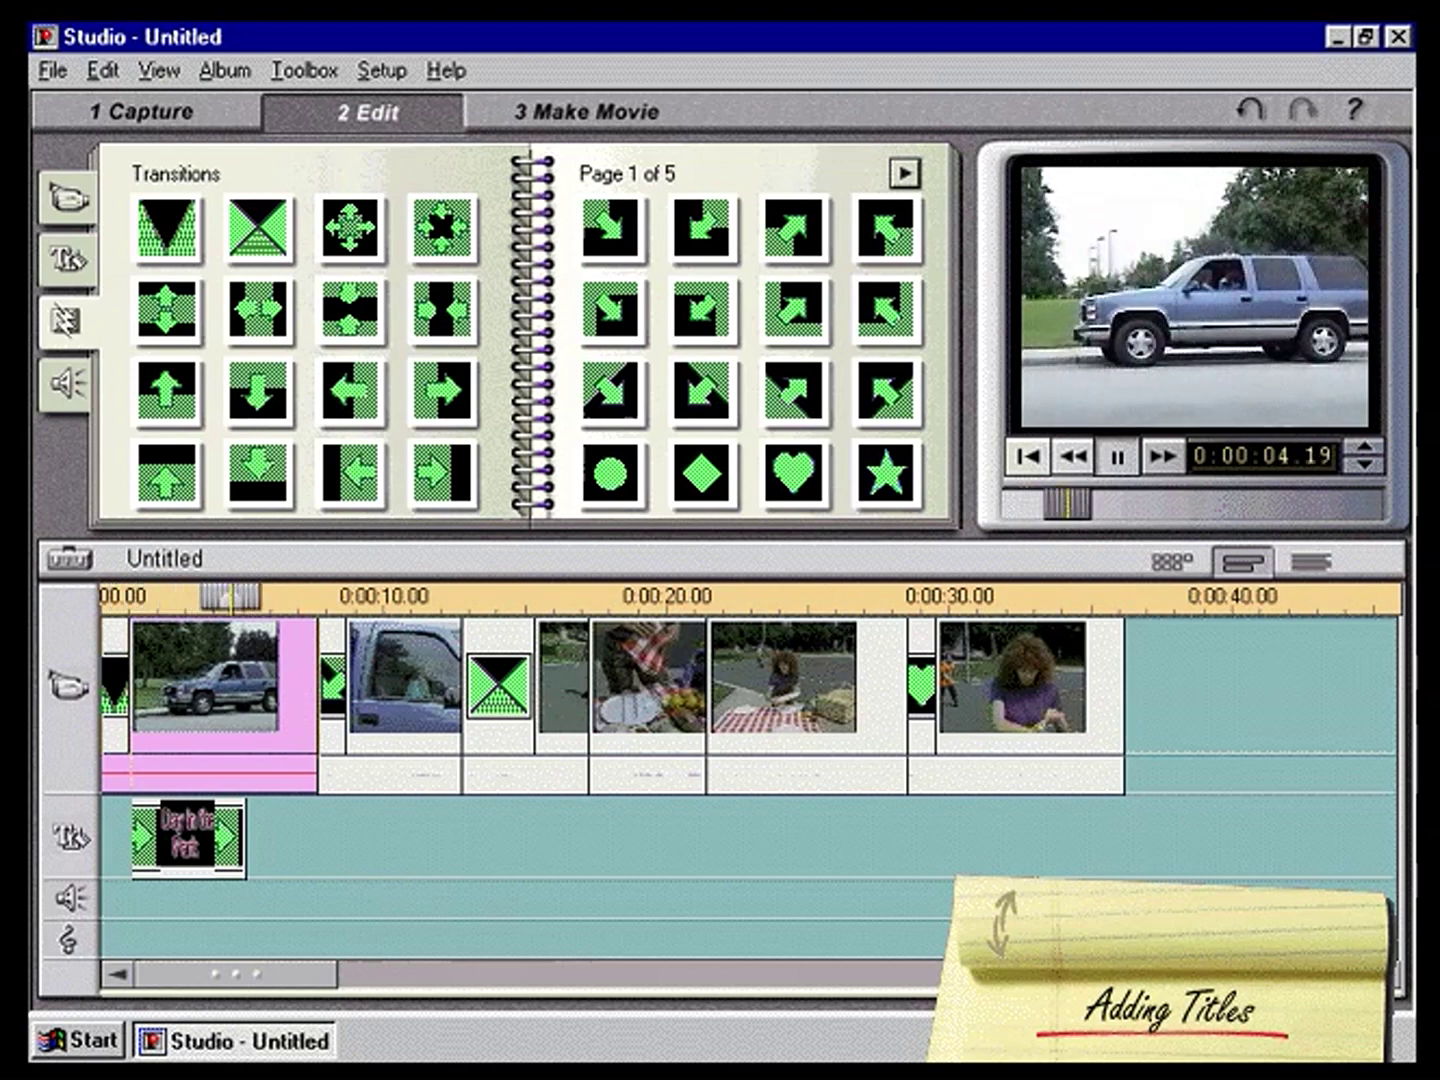
{"action": "left_click", "coordinate": [1119, 458]}
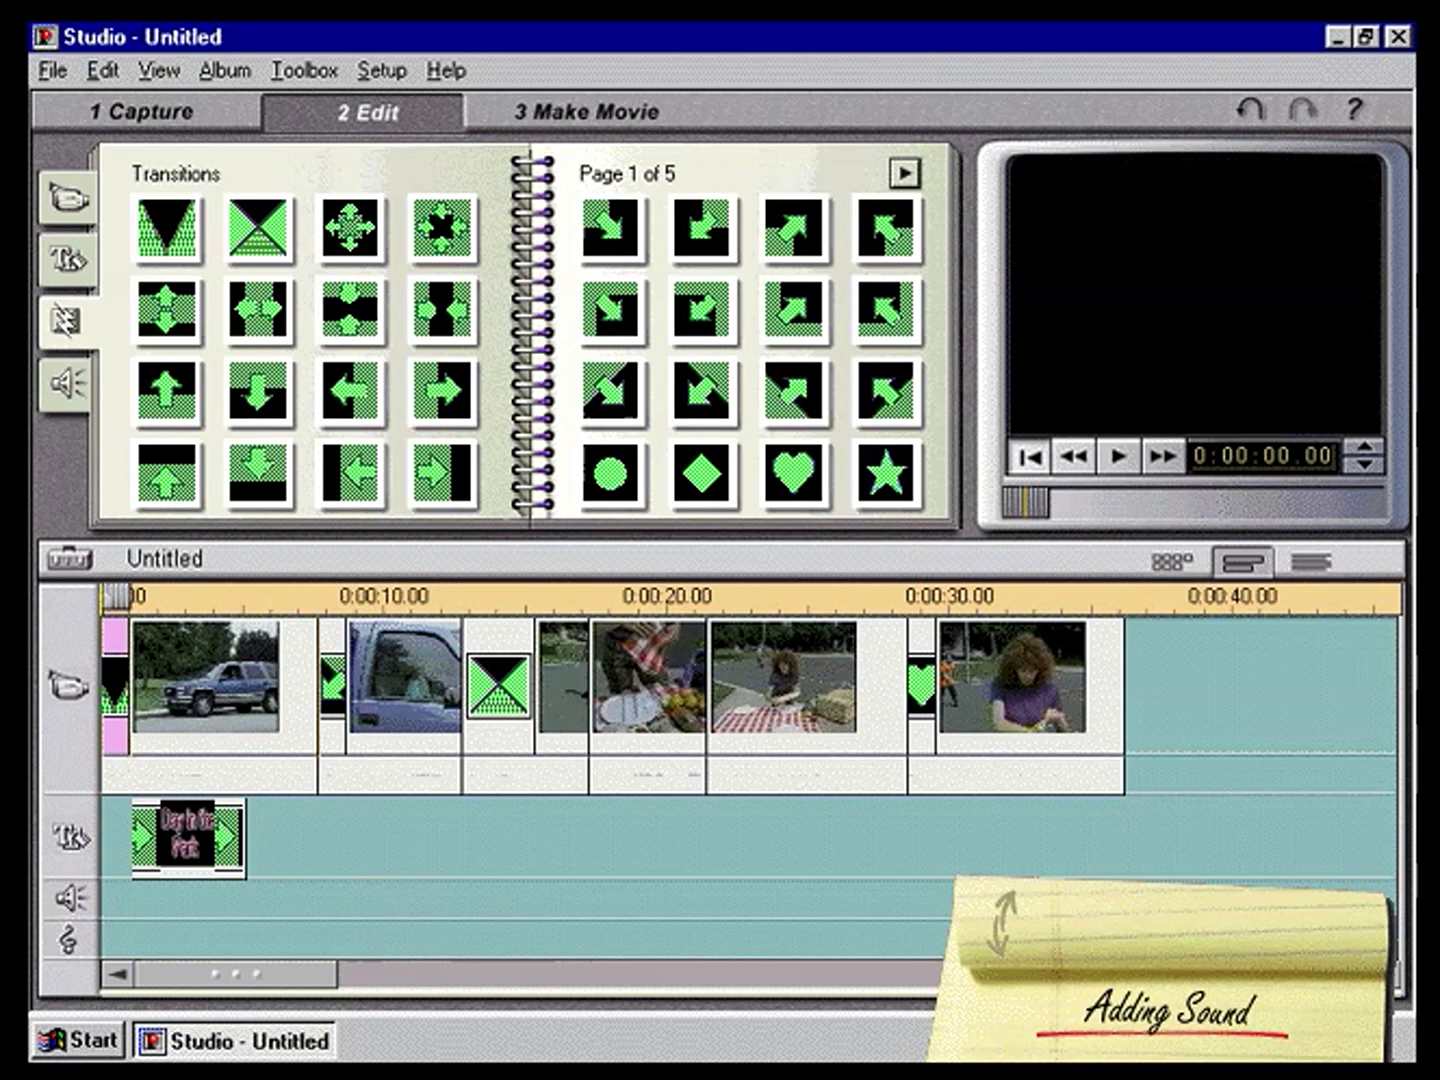
Step: Place the CarHorn sound effect on the sound-effects track near the start and preview it
{"action": "left_click", "coordinate": [78, 386]}
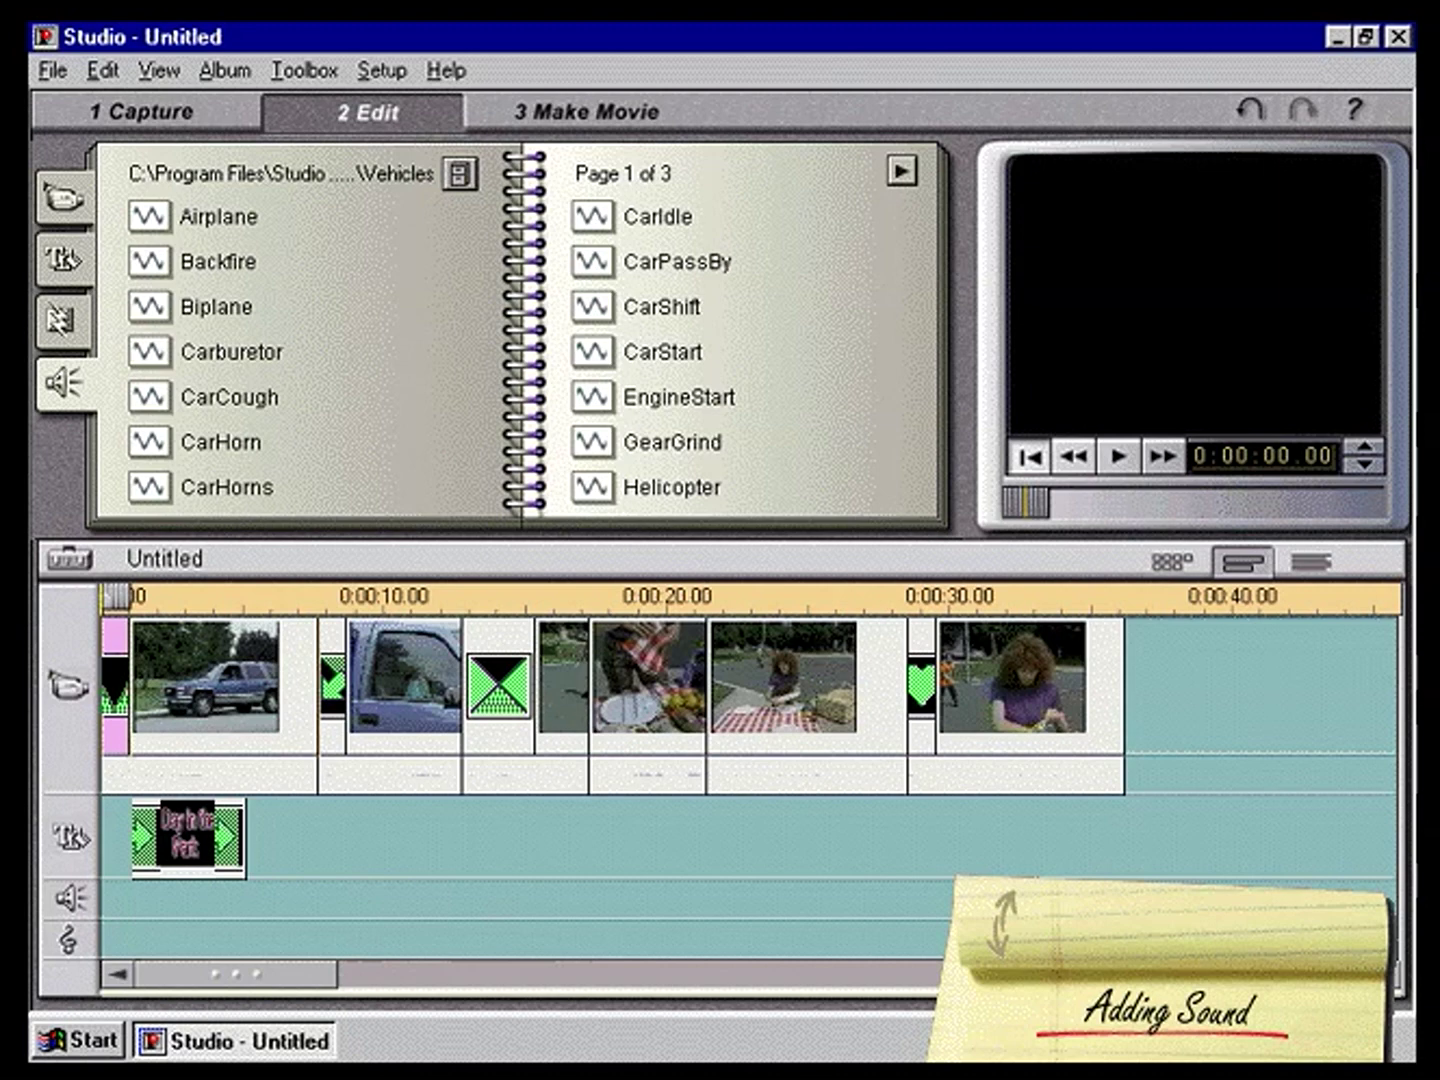
{"action": "left_click", "coordinate": [235, 440]}
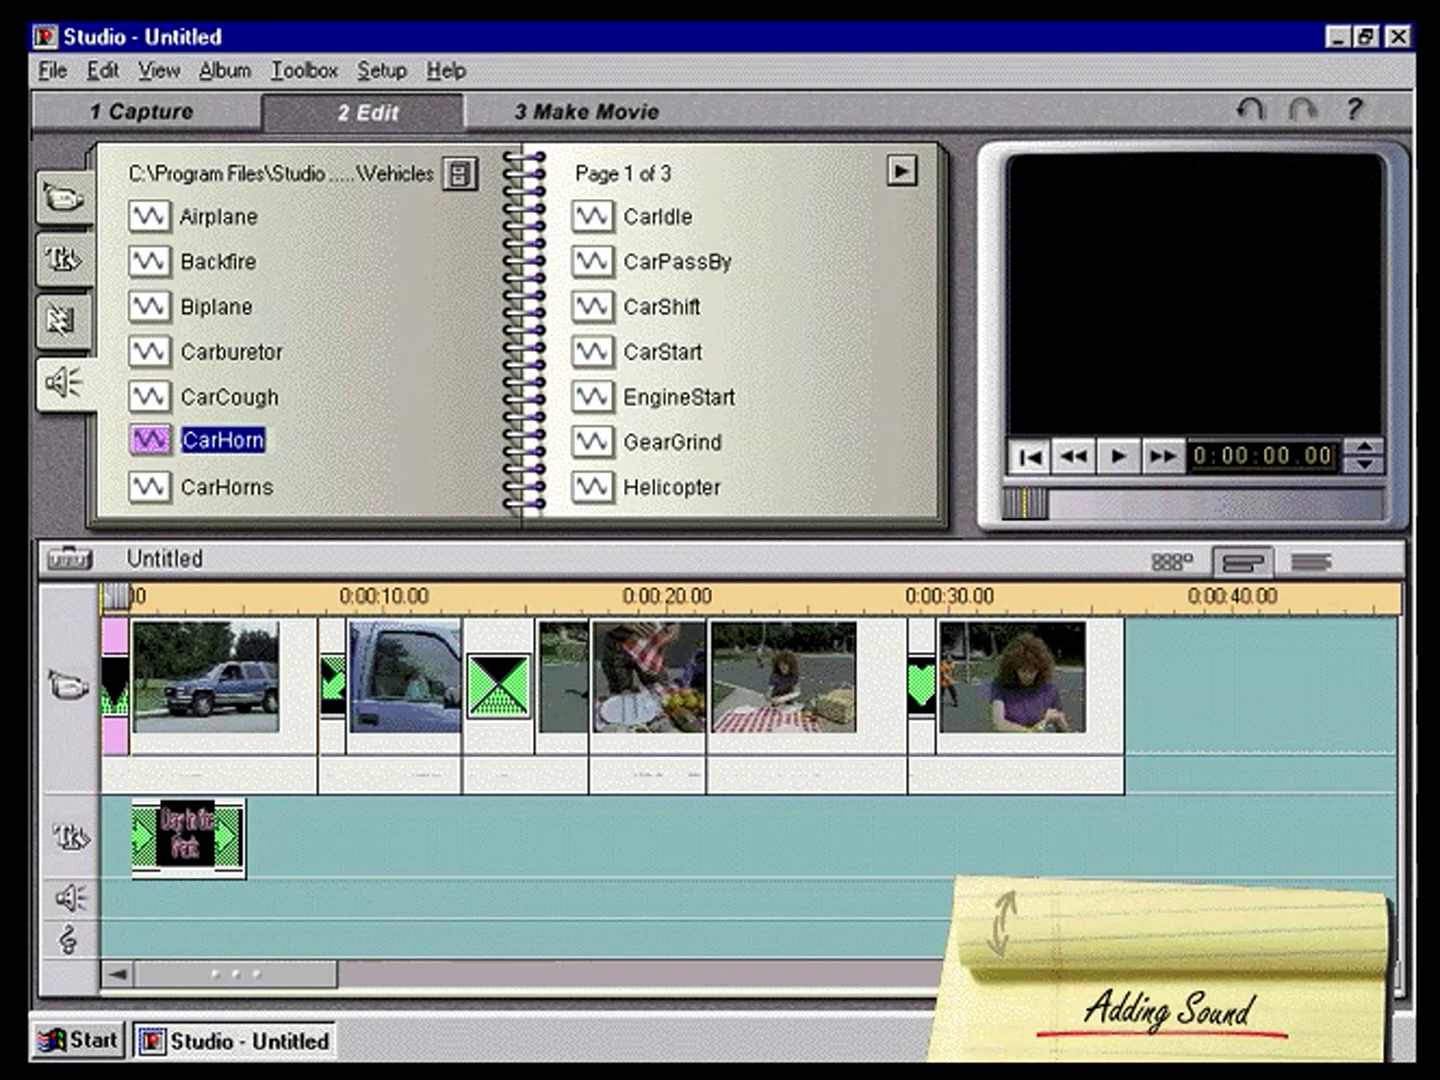
{"action": "mouse_move", "coordinate": [235, 440]}
{"action": "left_mouse_down"}
{"action": "mouse_move", "coordinate": [331, 553]}
{"action": "mouse_move", "coordinate": [268, 718]}
{"action": "mouse_move", "coordinate": [158, 902]}
{"action": "left_mouse_up"}
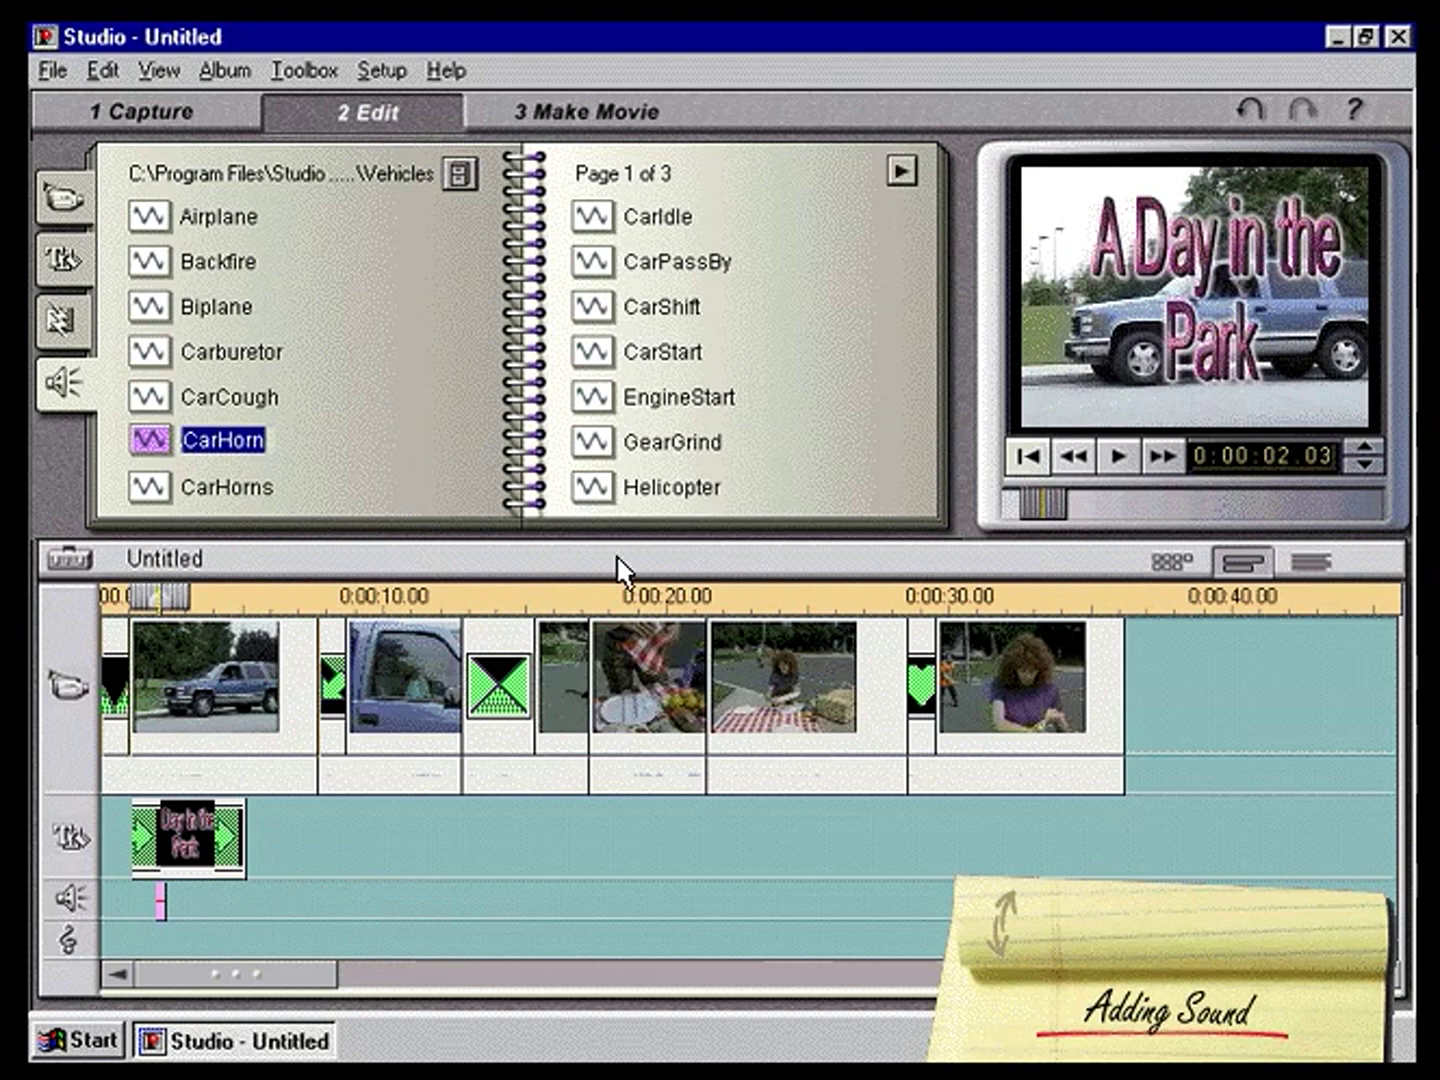
{"action": "left_click", "coordinate": [1028, 456]}
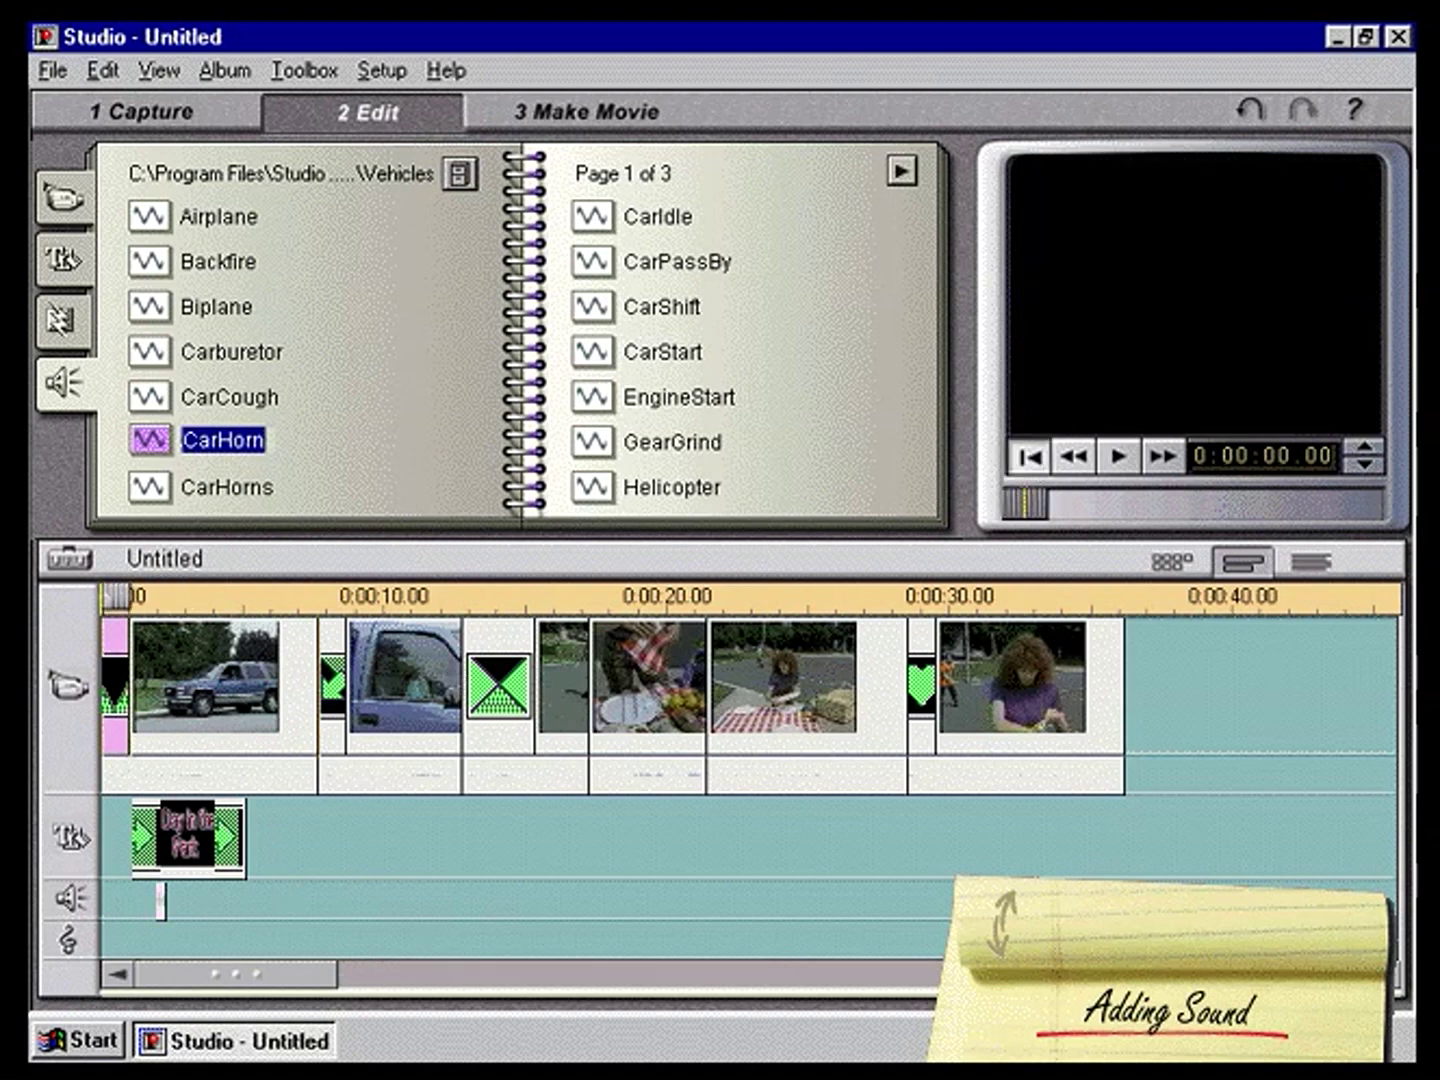
{"action": "left_click", "coordinate": [1120, 458]}
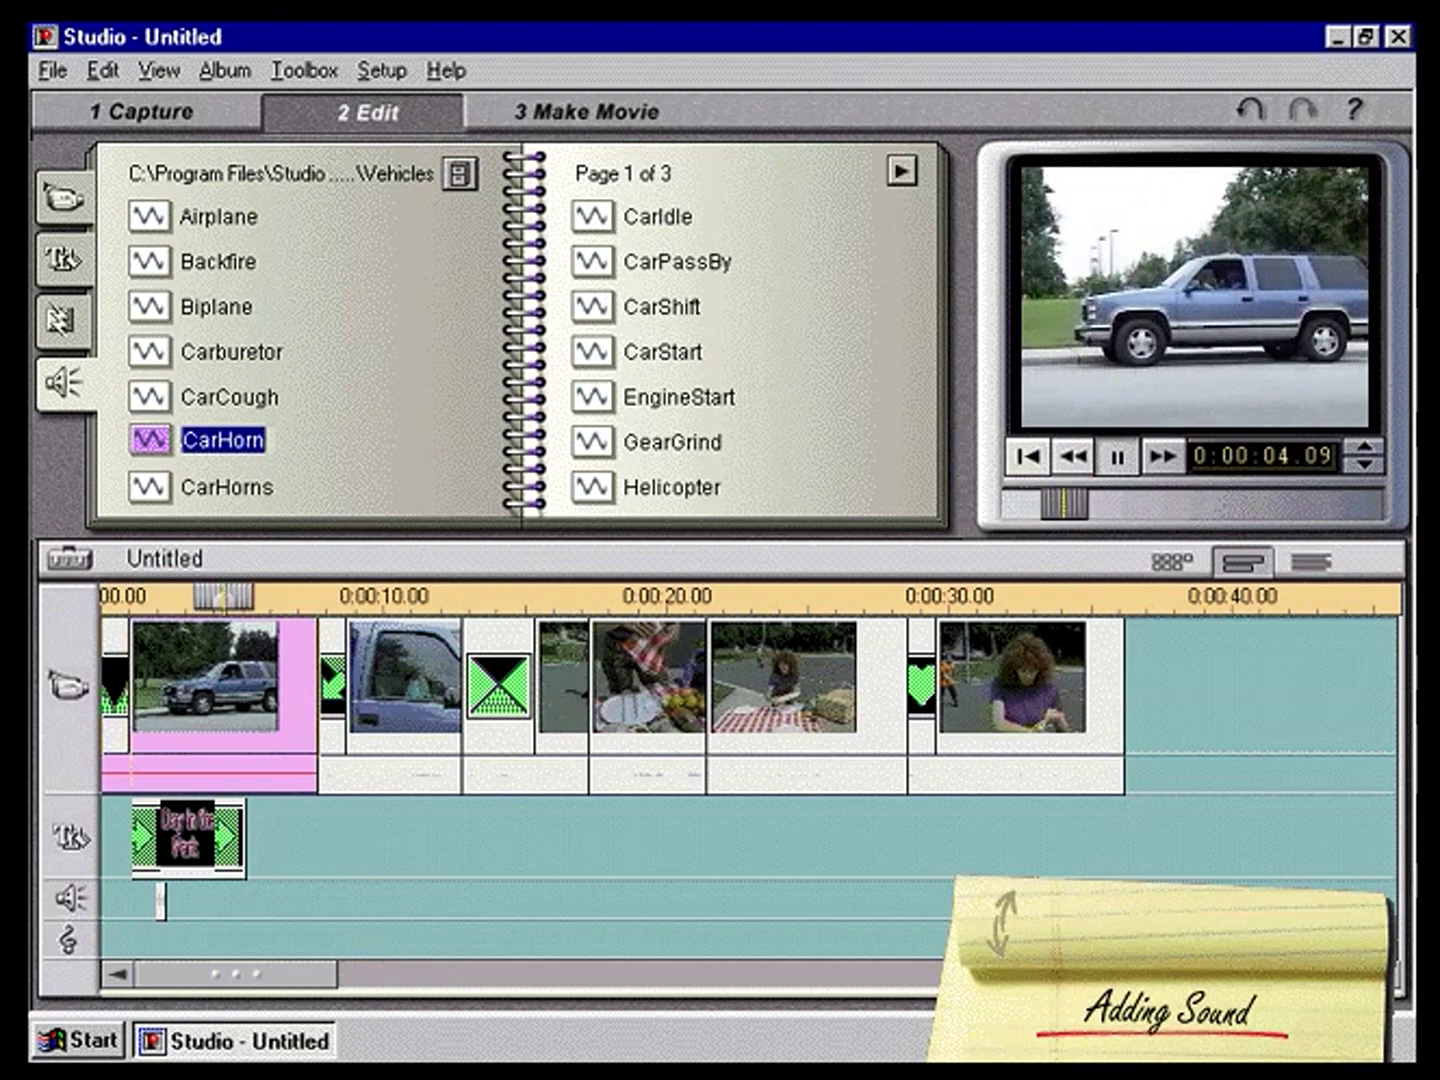
{"action": "left_click", "coordinate": [1120, 460]}
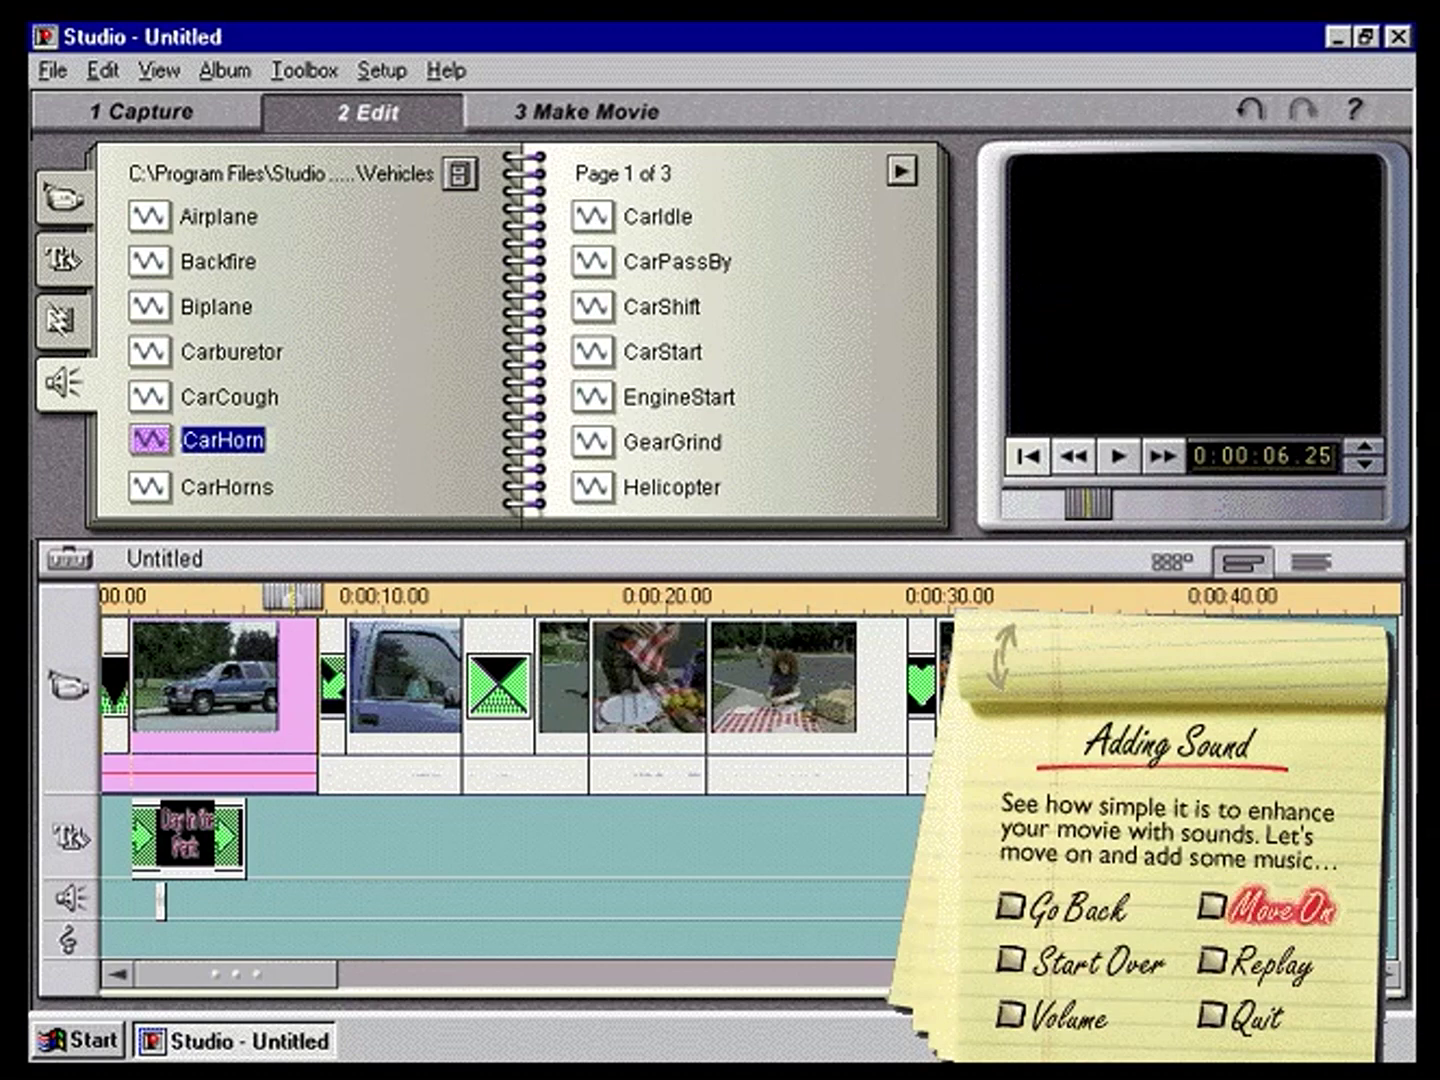
Step: Advance the tutorial to the background music lesson and select all video clips on the timeline
{"action": "left_click", "coordinate": [1212, 906]}
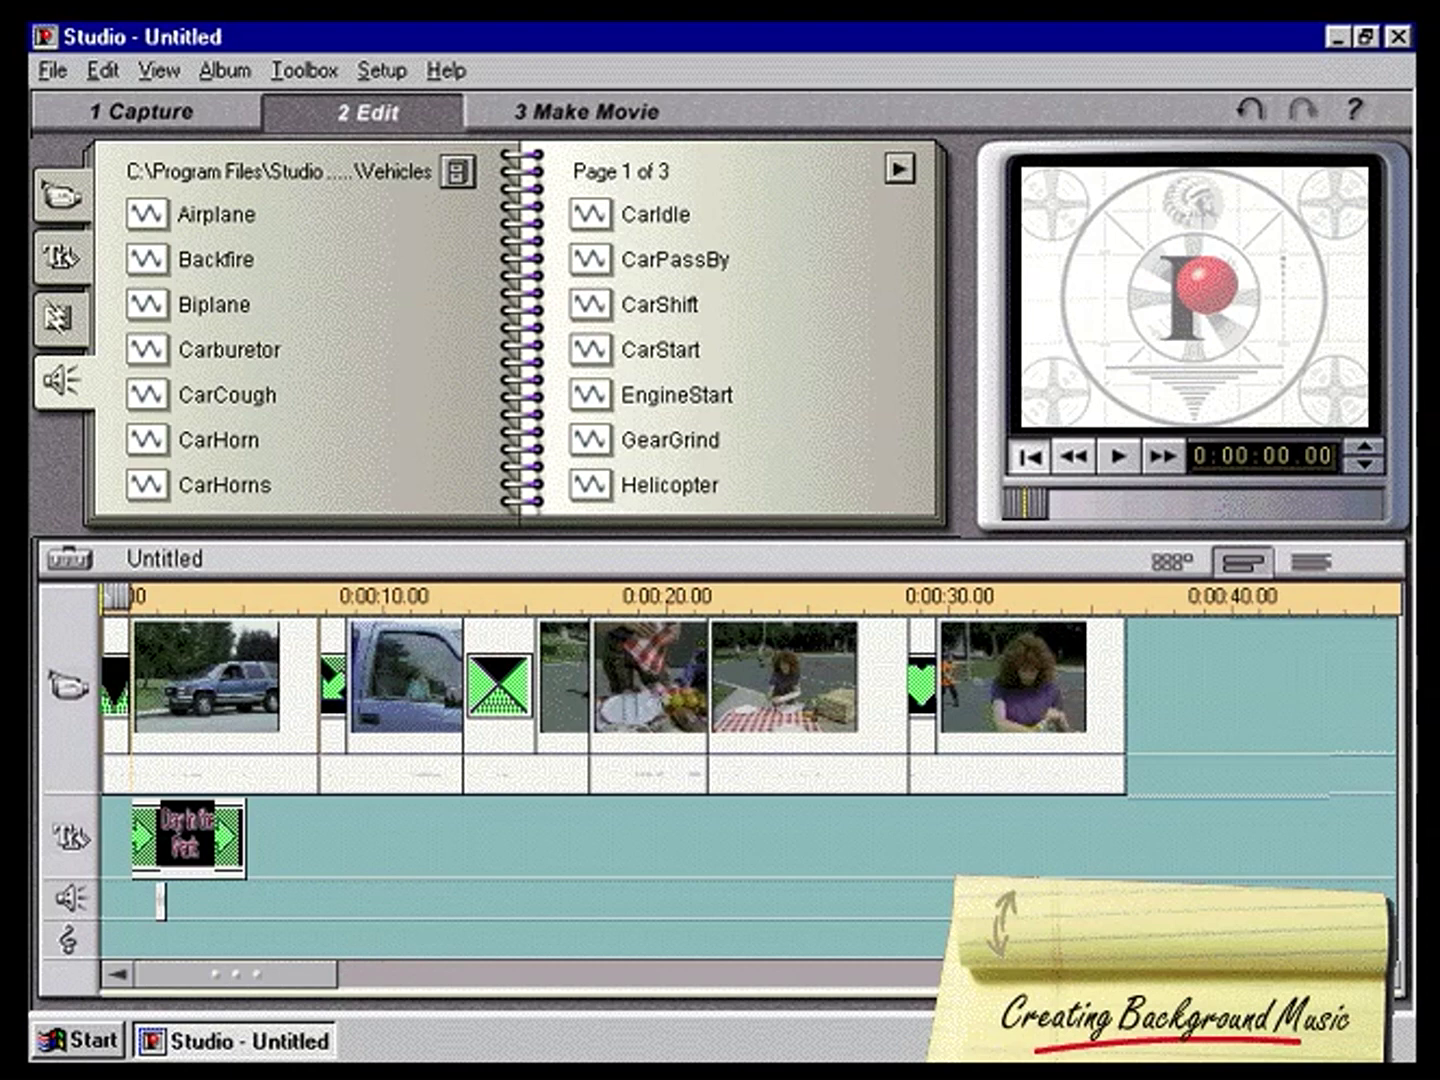
{"action": "left_click_drag", "start_coordinate": [1177, 690], "coordinate": [118, 684]}
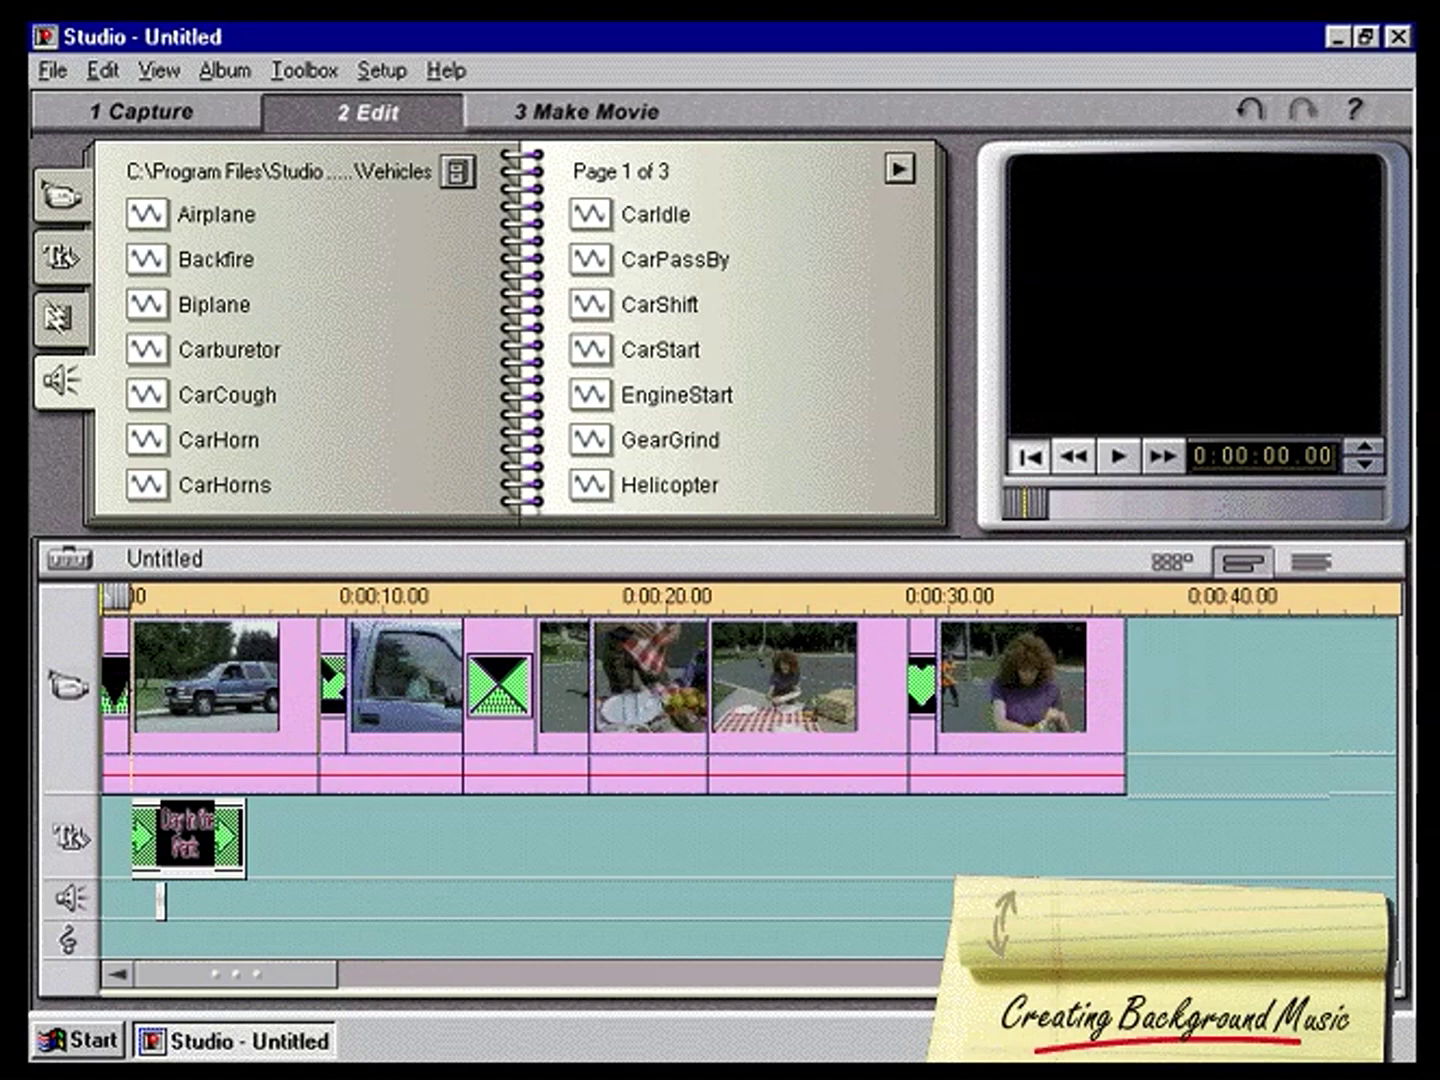
Step: Generate Country/Folk music, The Great West in The Theme version, and add it to the movie
{"action": "left_click", "coordinate": [84, 562]}
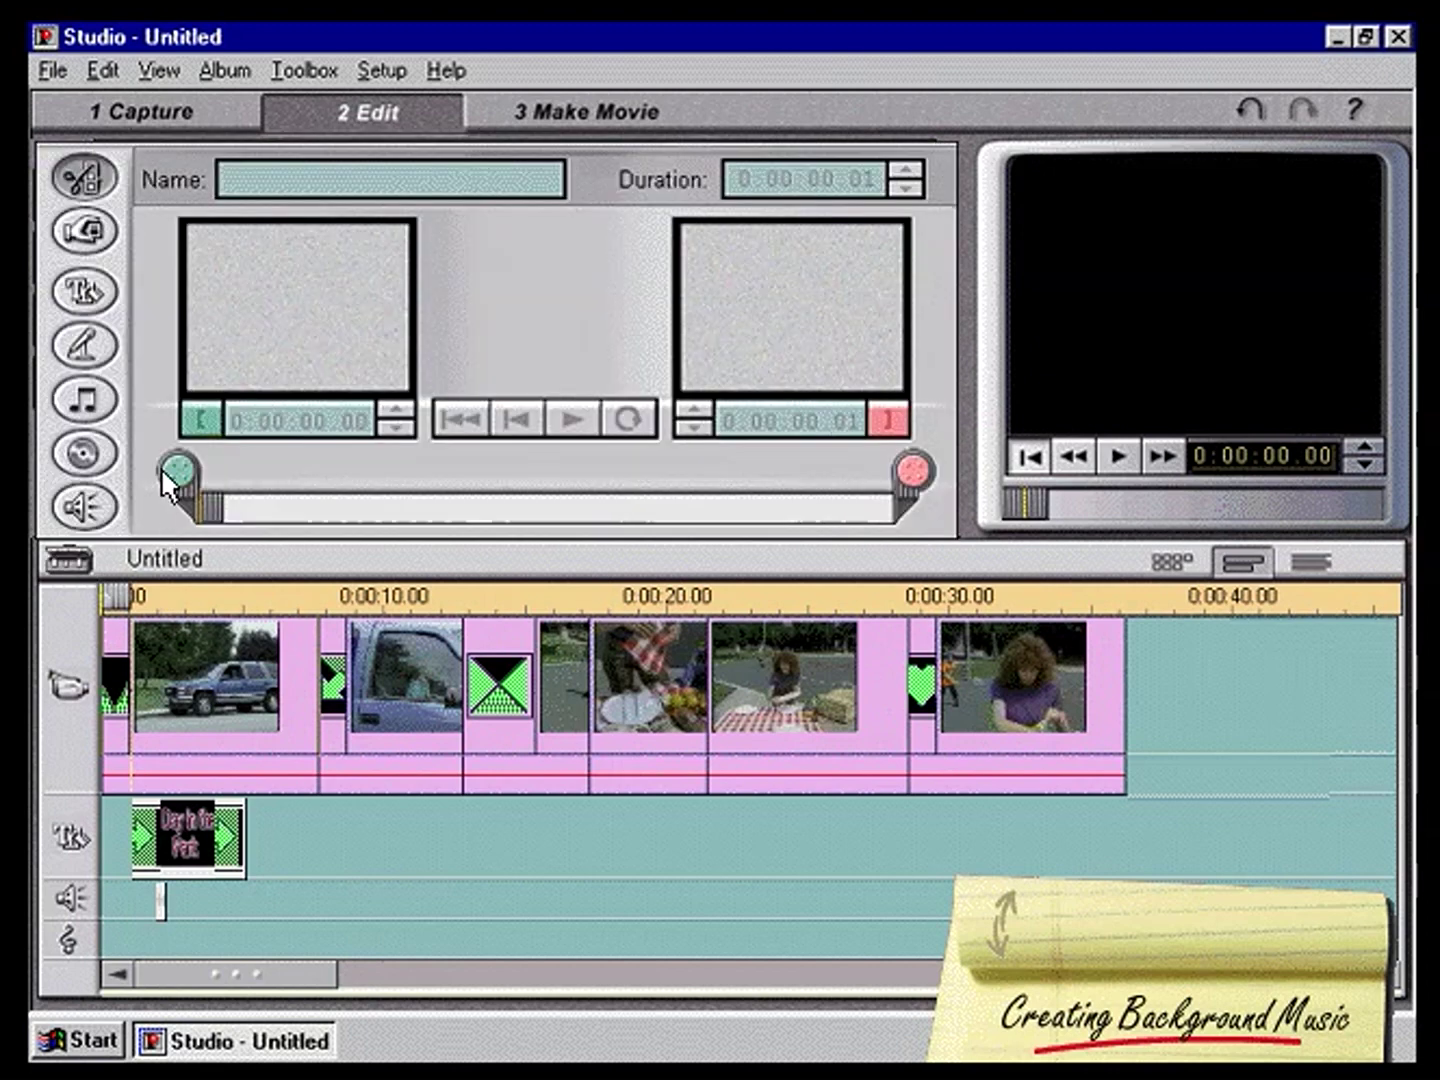
{"action": "left_click", "coordinate": [100, 410]}
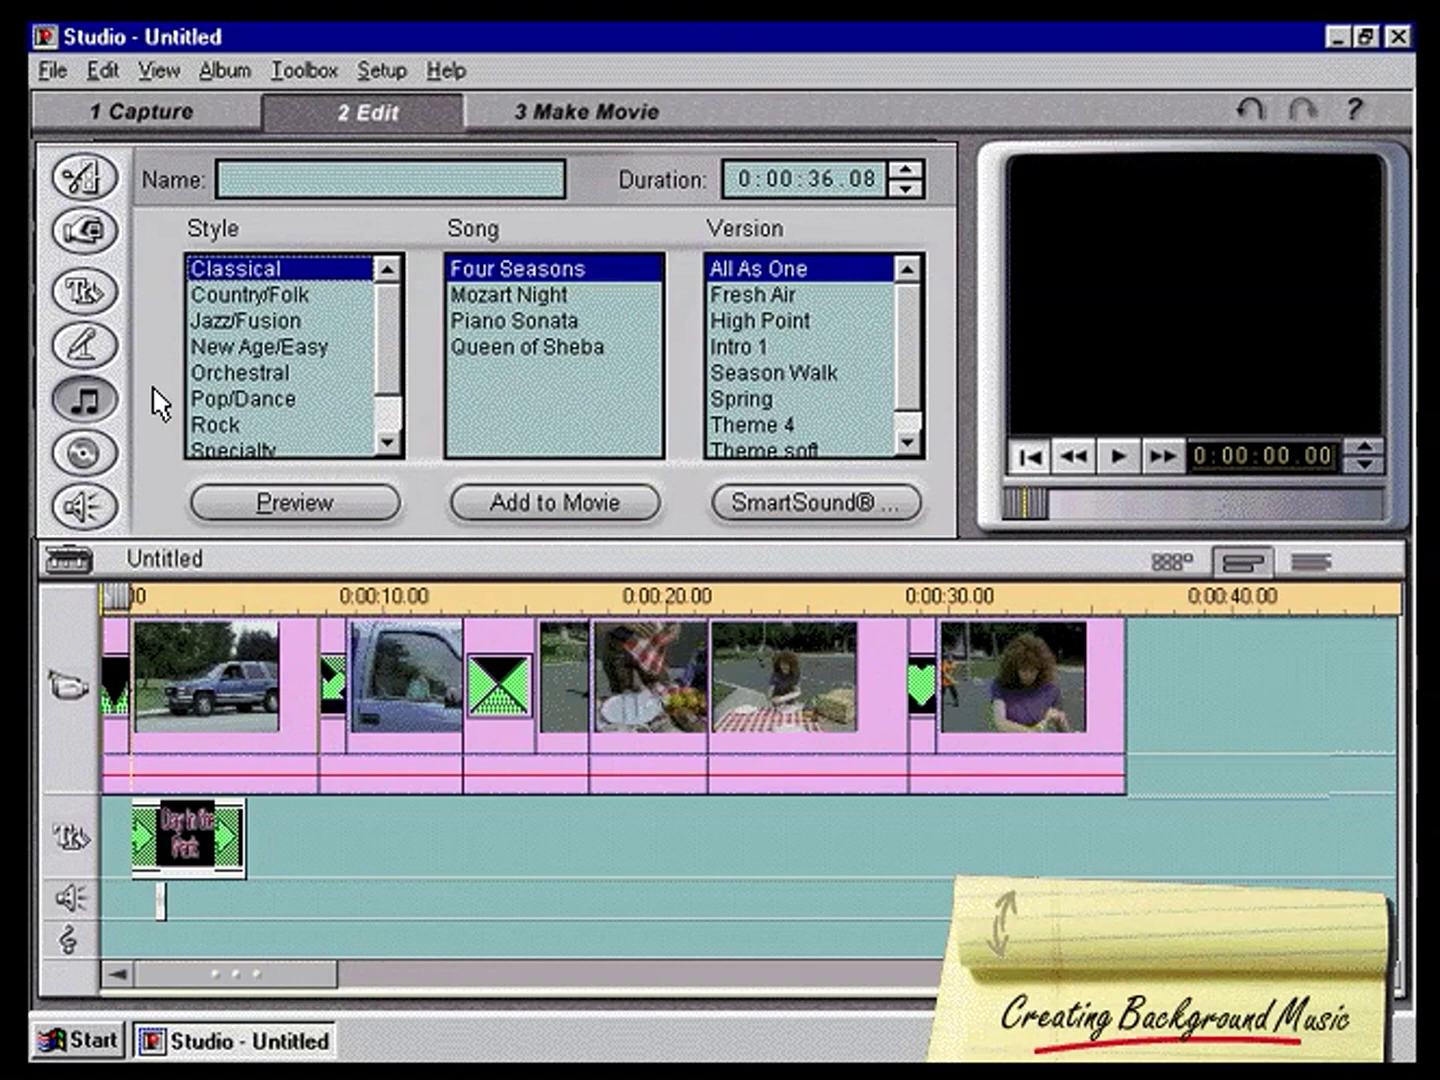
{"action": "left_click", "coordinate": [232, 296]}
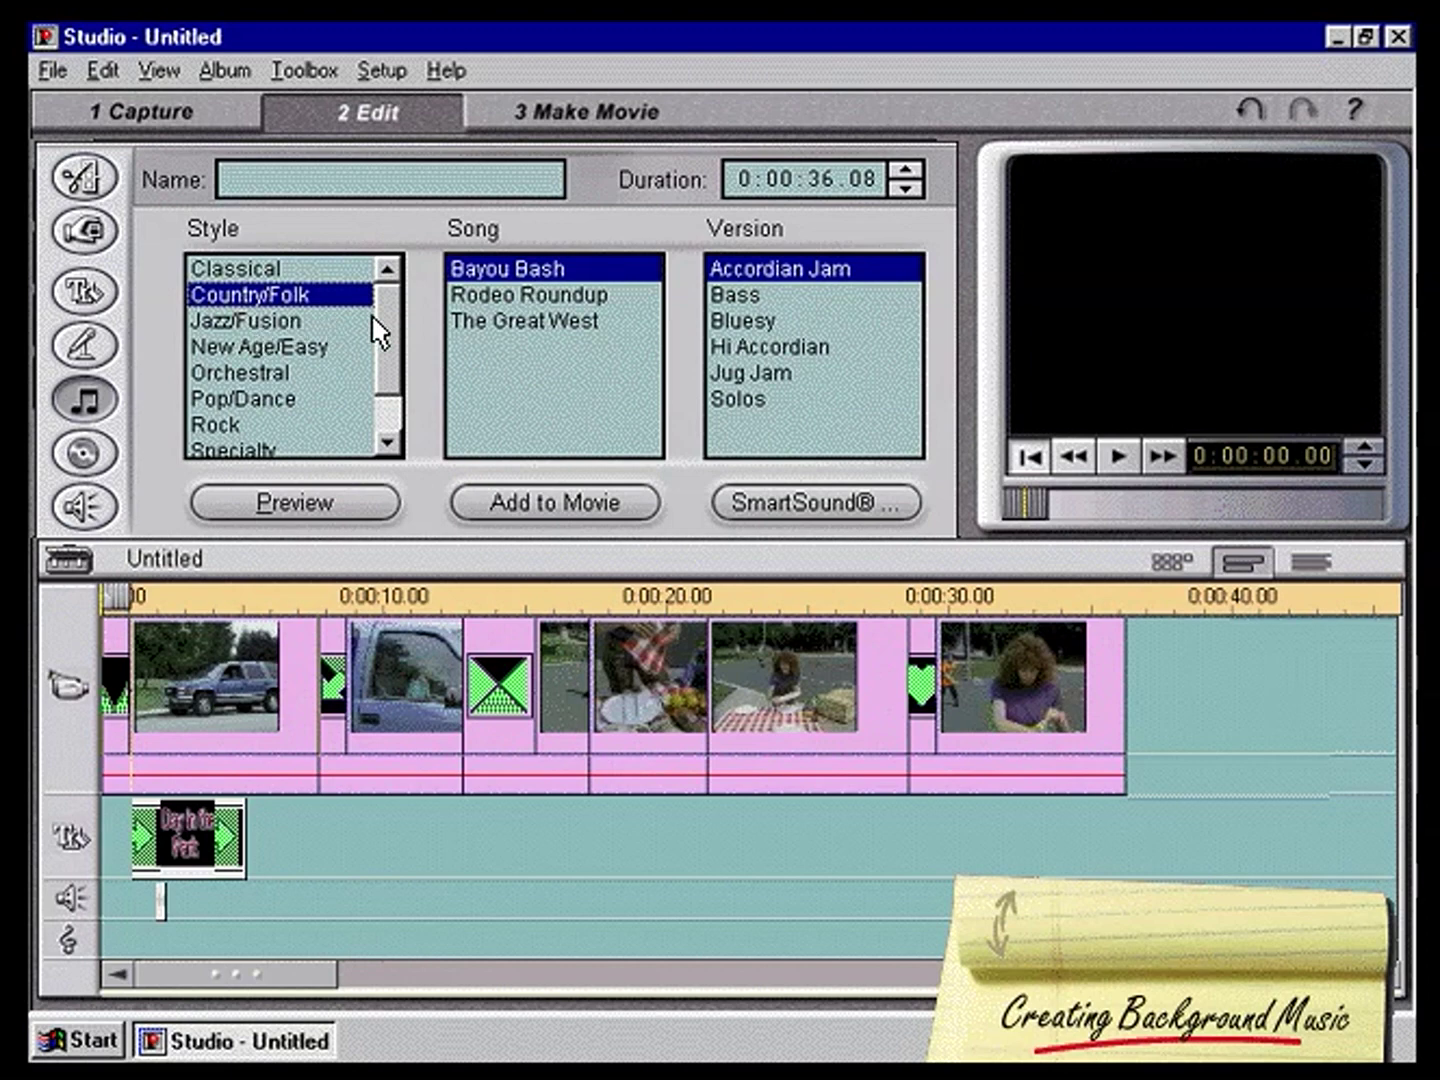
{"action": "left_click", "coordinate": [500, 322]}
{"action": "left_click", "coordinate": [778, 348]}
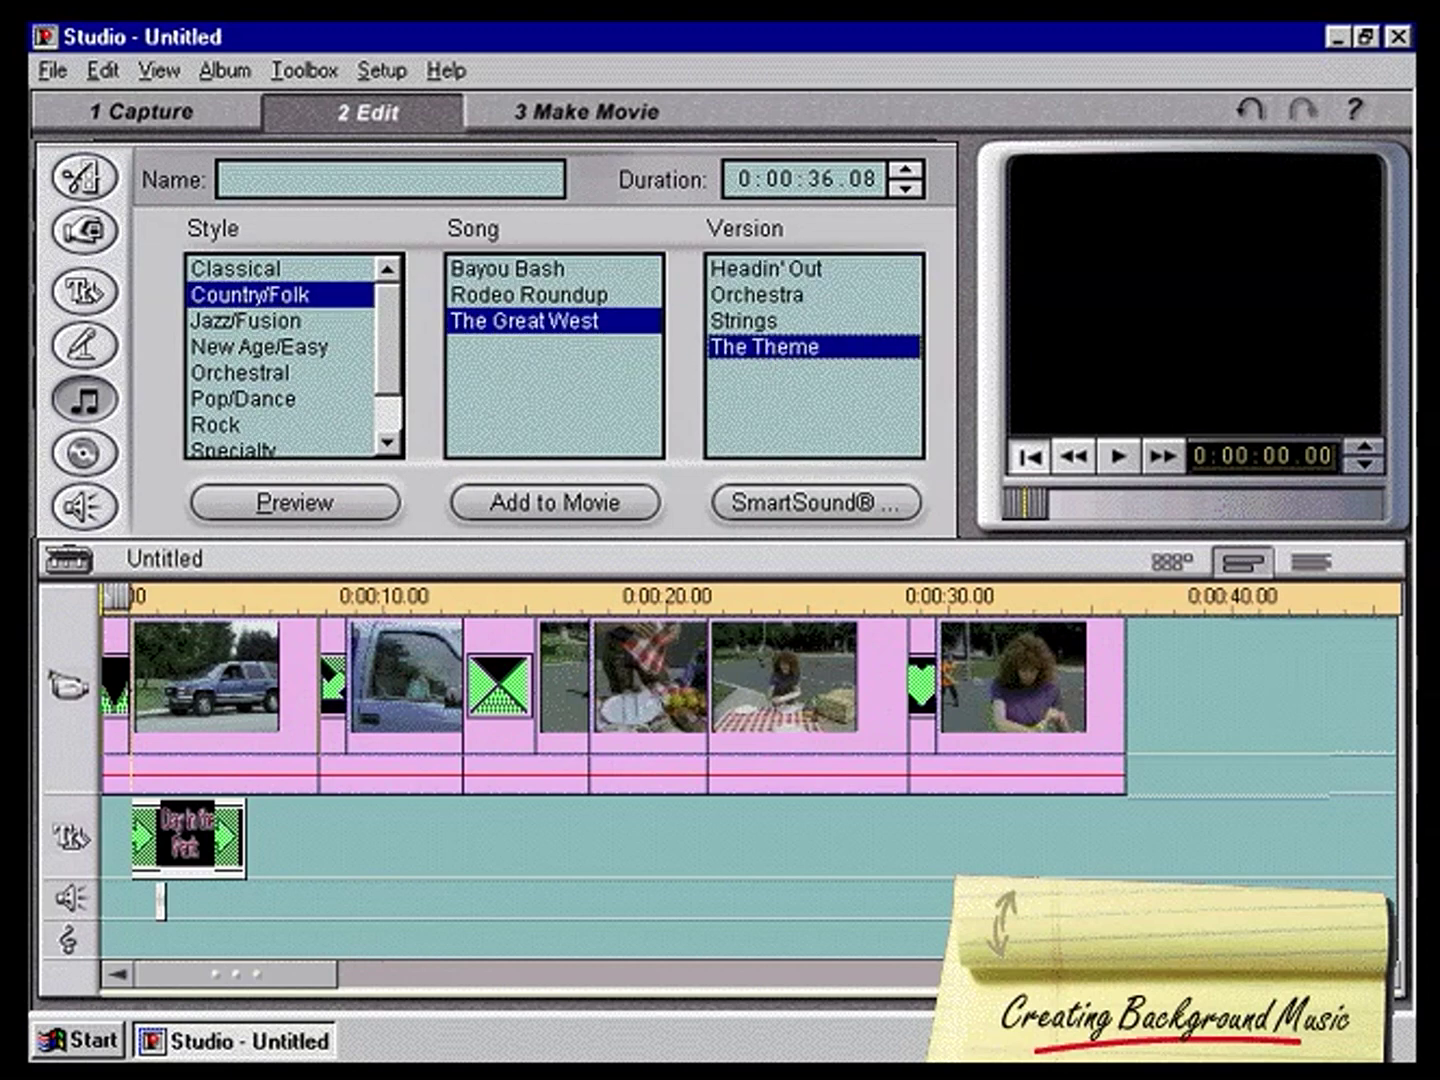
{"action": "left_click", "coordinate": [605, 507]}
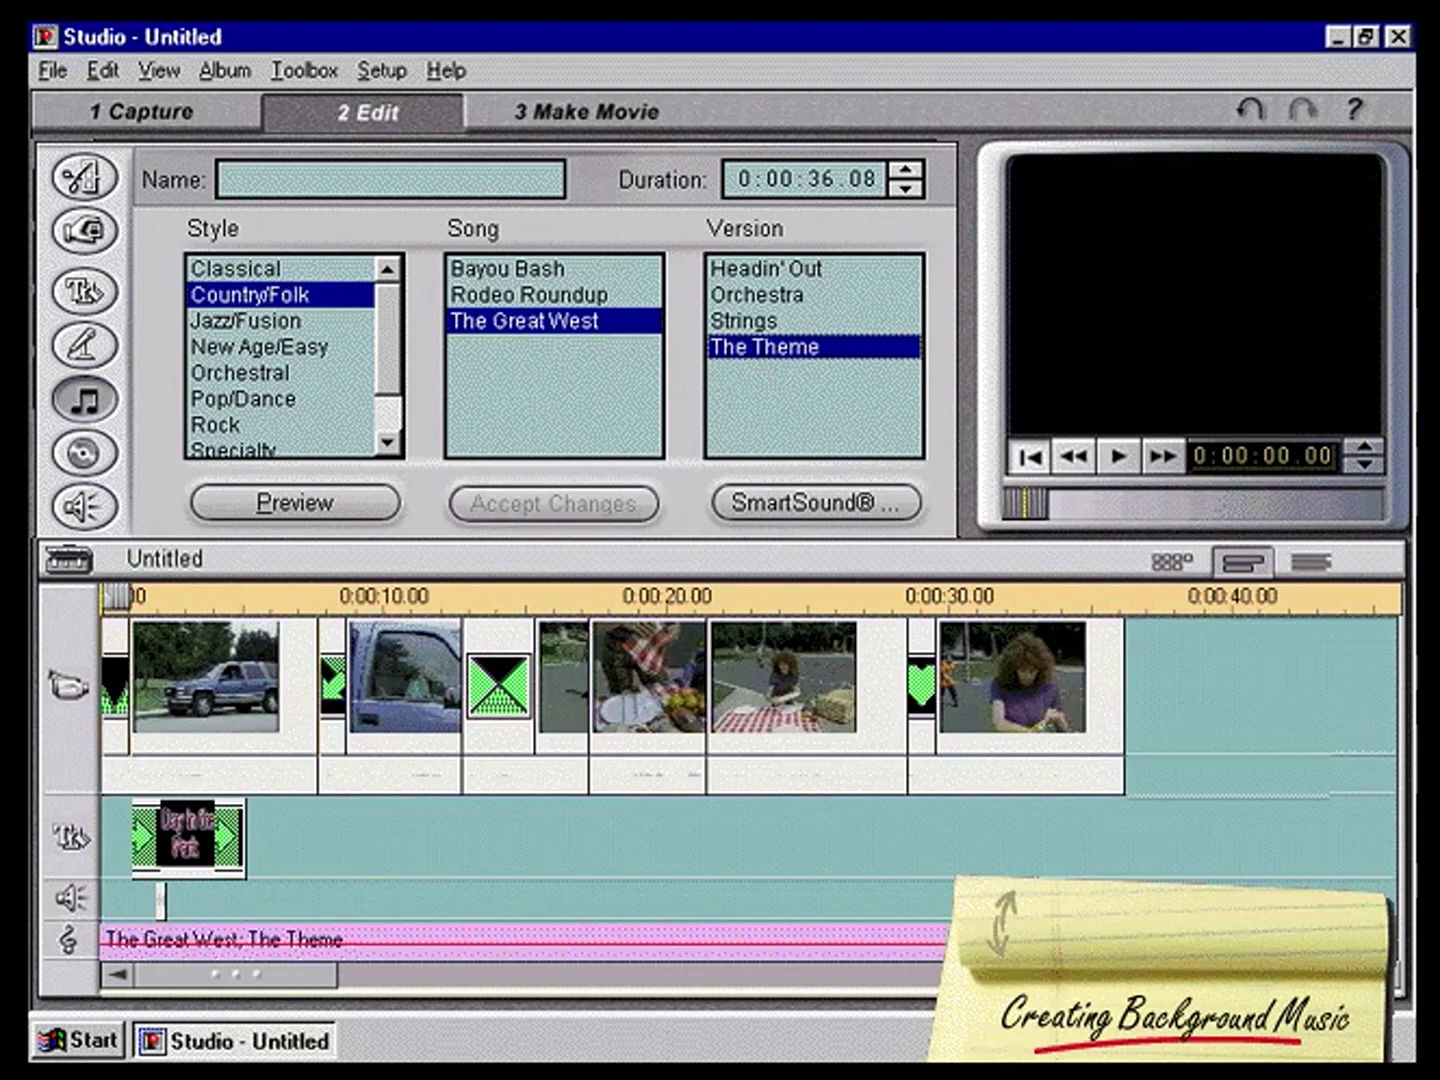